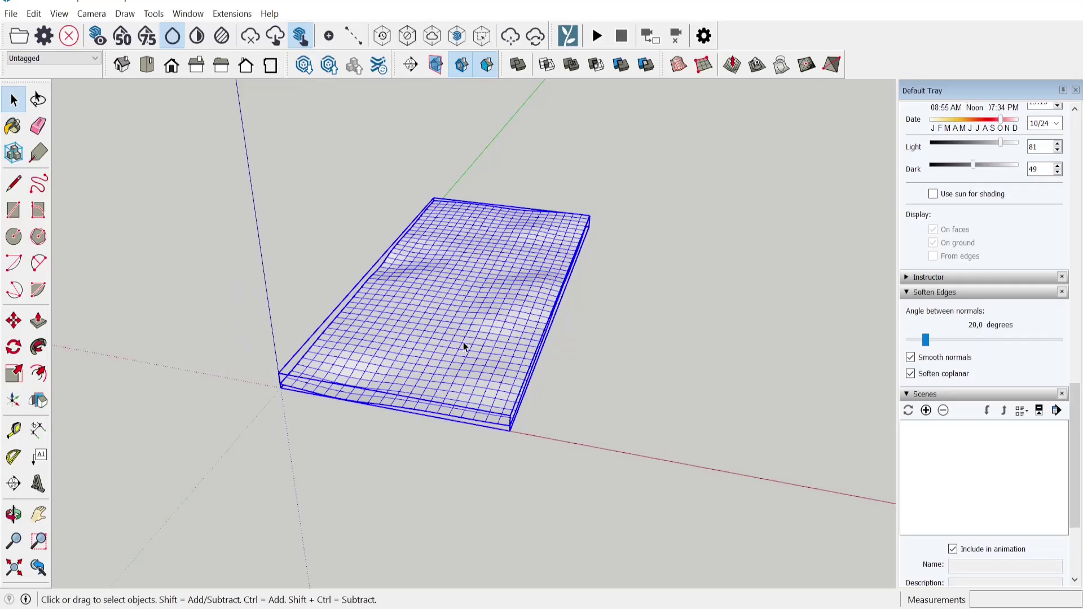
# - Draw a flat Sandbox grid with 500 mm spacing from the red axis beside the sculpted terrain, and delete it again
pyautogui.moveTo(387, 359); pyautogui.dragTo(439, 242, button='middle')
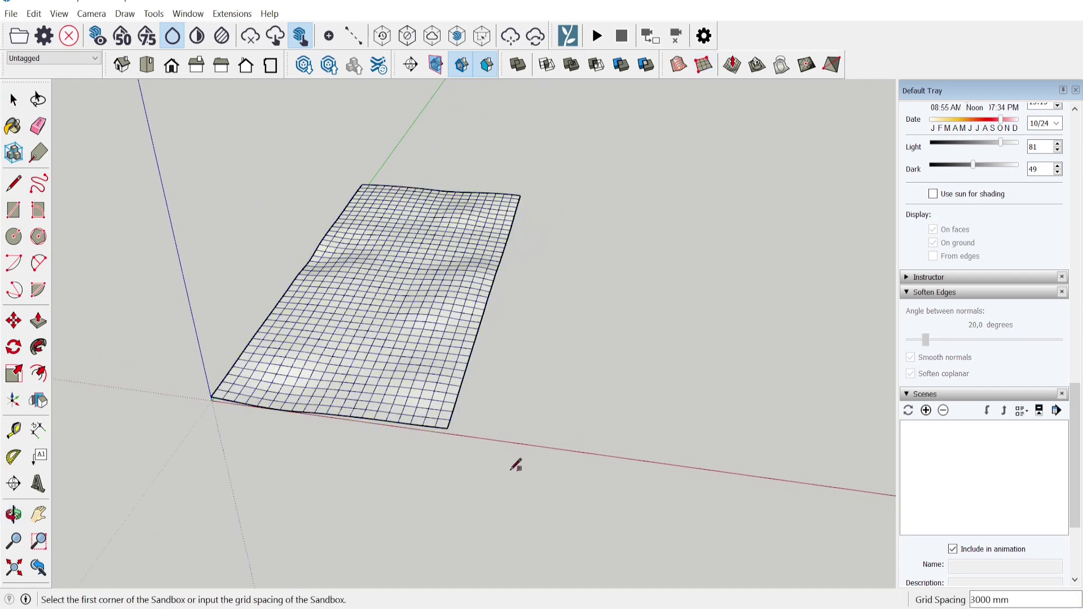
pyautogui.scroll(-3, 689, 467)
pyautogui.keyDown('shift'); pyautogui.moveTo(689, 468); pyautogui.dragTo(611, 448, button='middle'); pyautogui.keyUp('shift')
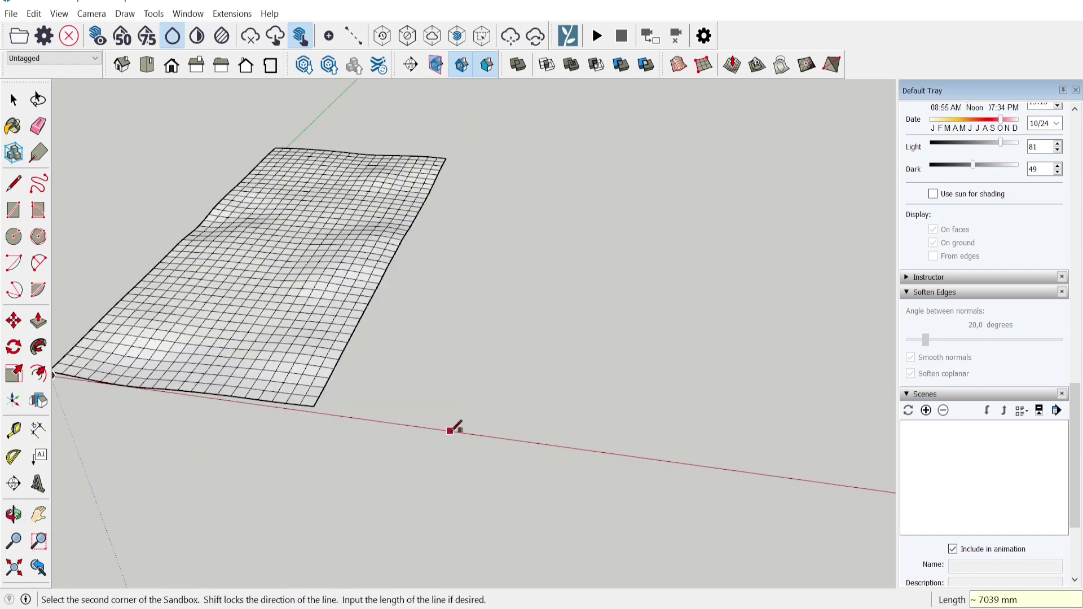
pyautogui.write('1000')
pyautogui.moveTo(454, 427); pyautogui.dragTo(706, 443, button='middle')
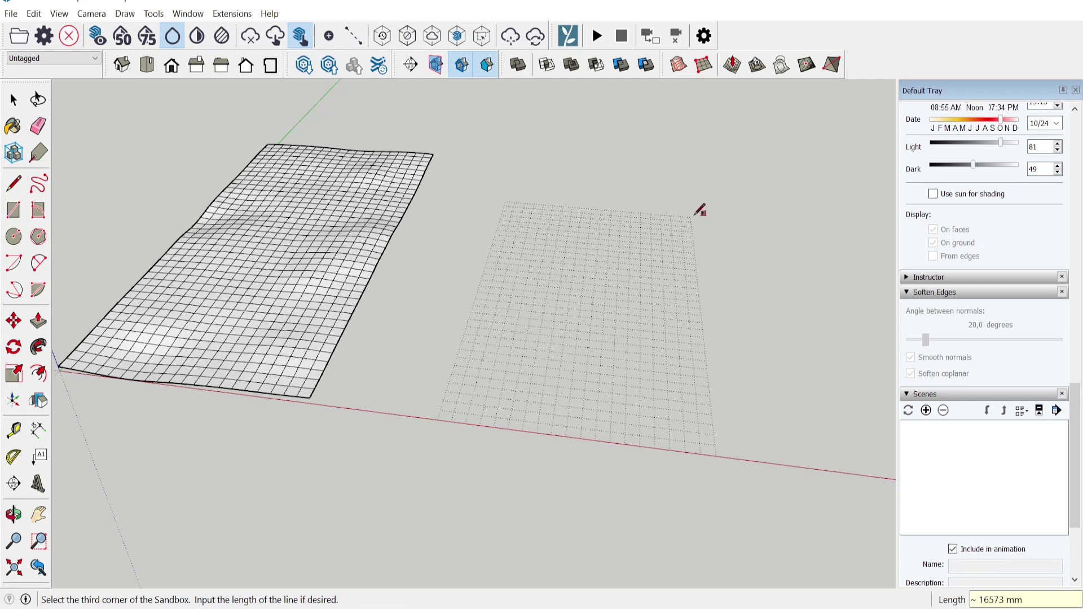
pyautogui.press('Return')
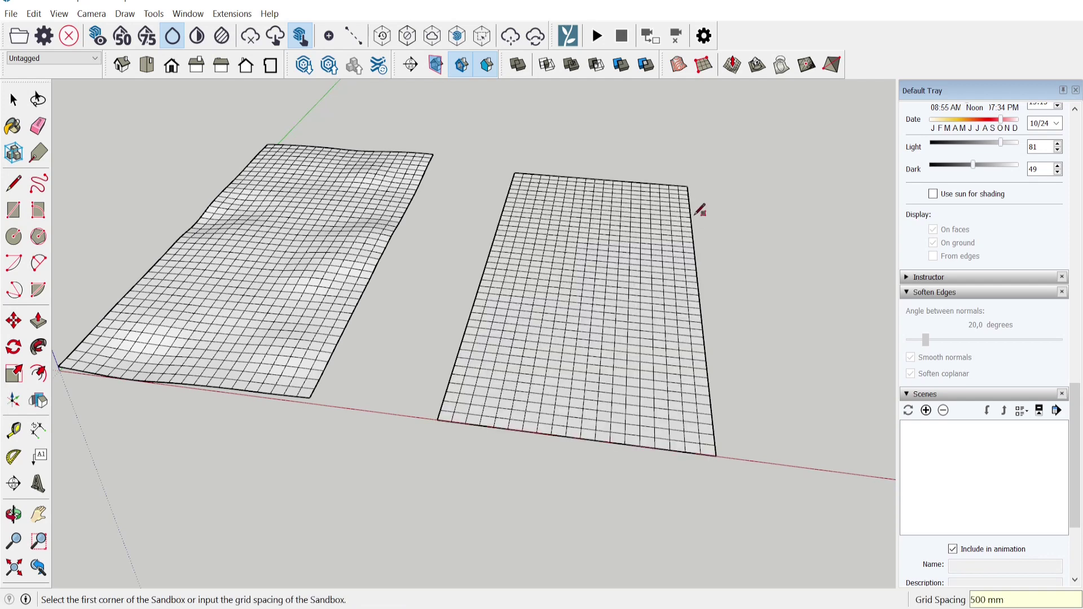
pyautogui.click(733, 66)
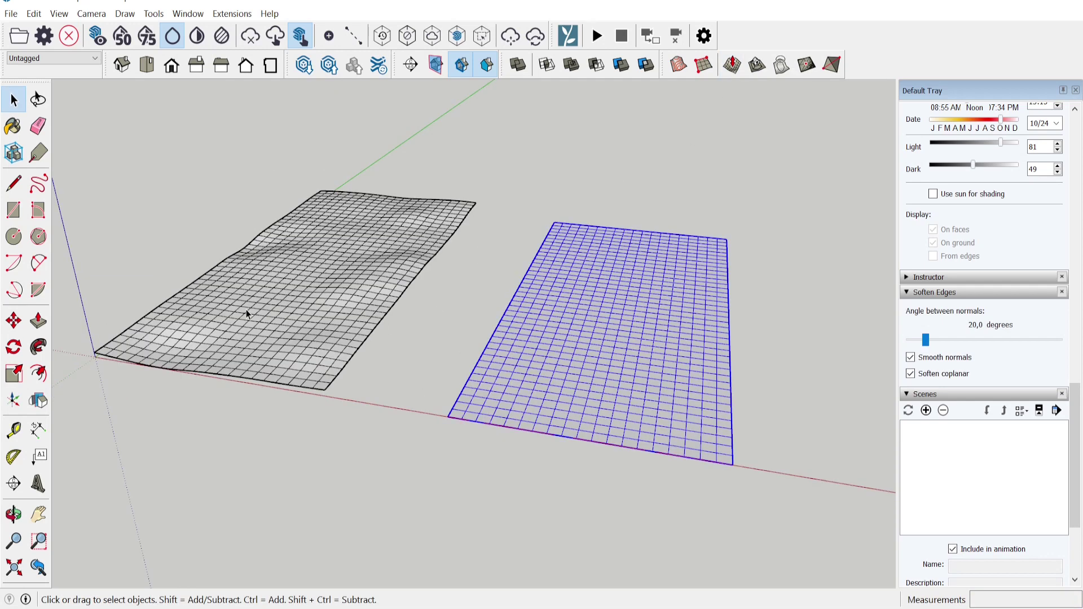
pyautogui.press('Delete')
# - Select the sculpted terrain and examine its undulating surface from the side and from above
pyautogui.moveTo(314, 314)
pyautogui.mouseDown(button='middle')
pyautogui.moveTo(517, 306)
pyautogui.moveTo(503, 355)
pyautogui.moveTo(204, 337)
pyautogui.mouseUp(button='middle')
pyautogui.click(205, 337)
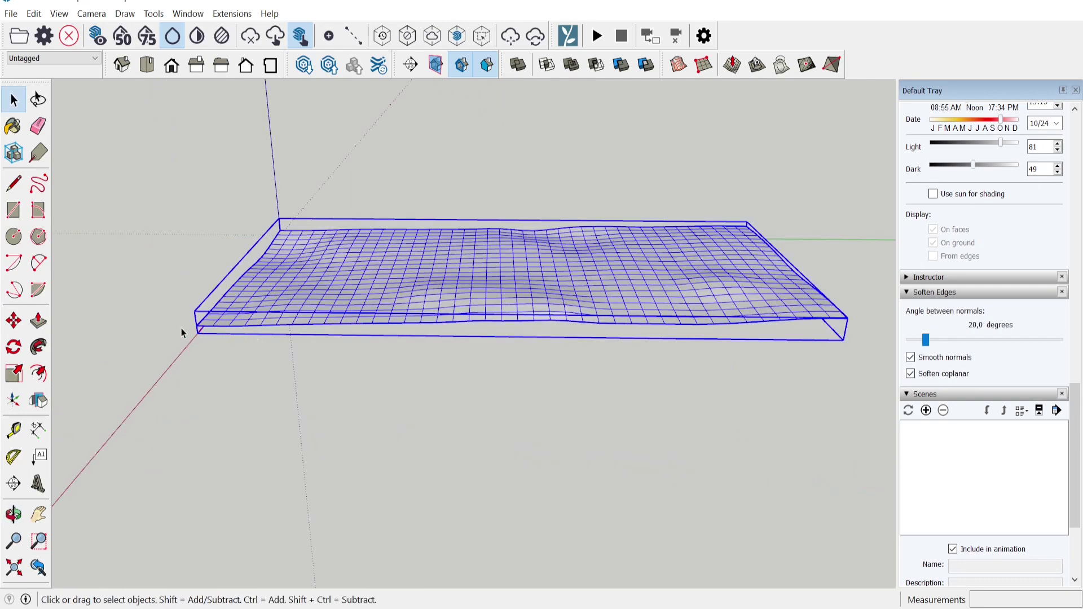
pyautogui.keyDown('shift'); pyautogui.moveTo(432, 313); pyautogui.dragTo(321, 317, button='middle'); pyautogui.keyUp('shift')
pyautogui.scroll(2, 172, 334)
pyautogui.keyDown('shift'); pyautogui.moveTo(156, 337); pyautogui.dragTo(65, 338, button='middle'); pyautogui.keyUp('shift')
pyautogui.scroll(-2, 113, 329)
pyautogui.moveTo(347, 316)
pyautogui.mouseDown(button='middle')
pyautogui.moveTo(767, 354)
pyautogui.moveTo(467, 274)
pyautogui.mouseUp(button='middle')
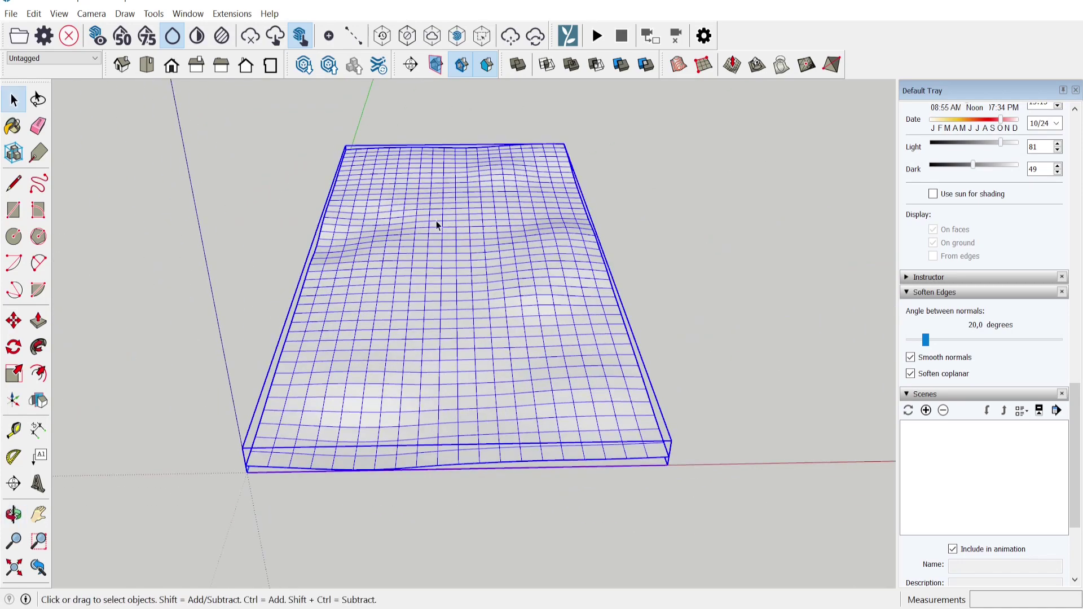
pyautogui.scroll(2, 478, 357)
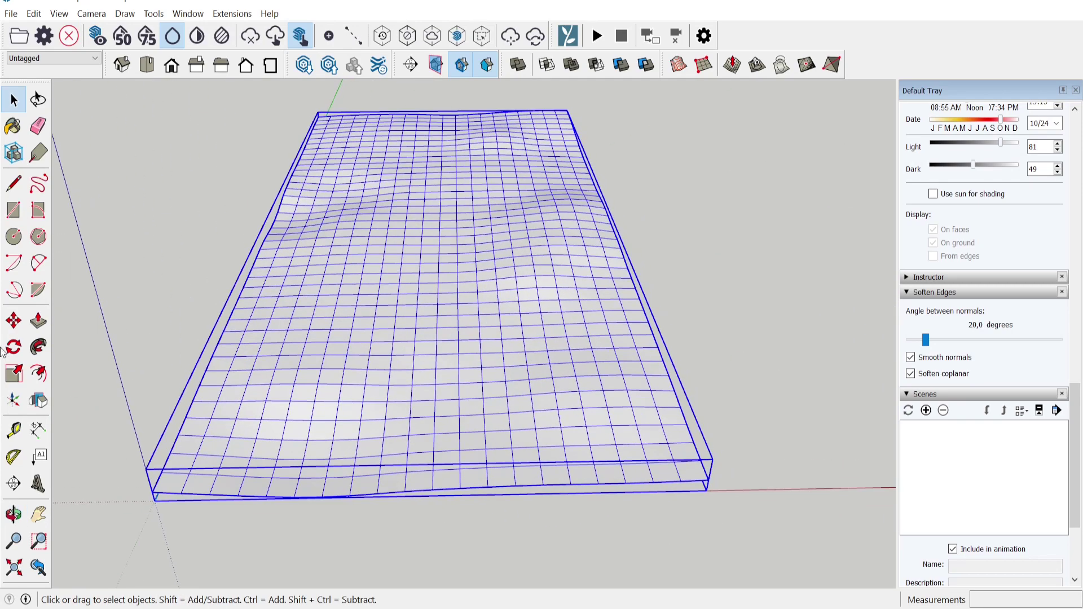
pyautogui.moveTo(535, 408); pyautogui.dragTo(523, 364, button='middle')
pyautogui.scroll(3, 686, 401)
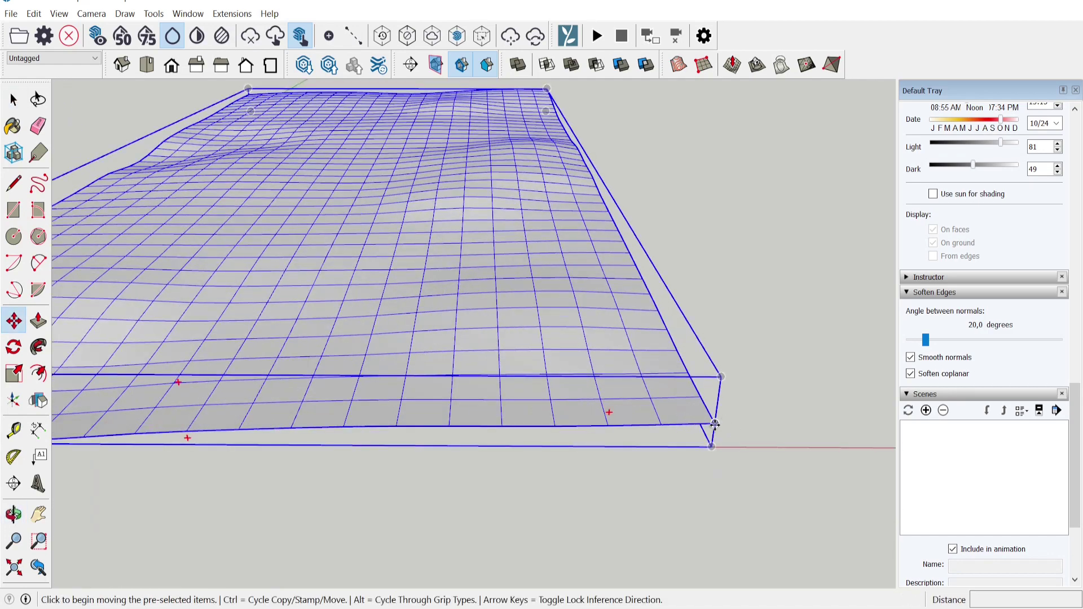
# - Draw a flat rectangle covering the terrain's full footprint
pyautogui.moveTo(714, 424); pyautogui.dragTo(739, 519, button='middle')
pyautogui.press('r')
pyautogui.moveTo(582, 427)
pyautogui.mouseDown(button='middle')
pyautogui.moveTo(346, 310)
pyautogui.moveTo(461, 443)
pyautogui.mouseUp(button='middle')
pyautogui.press('Escape')
pyautogui.press('space')
# - Group the rectangle and move it straight up until it floats above the terrain
pyautogui.click(464, 402)
pyautogui.scroll(-1, 577, 416)
pyautogui.moveTo(790, 384); pyautogui.dragTo(412, 418, button='middle')
pyautogui.click(522, 436)
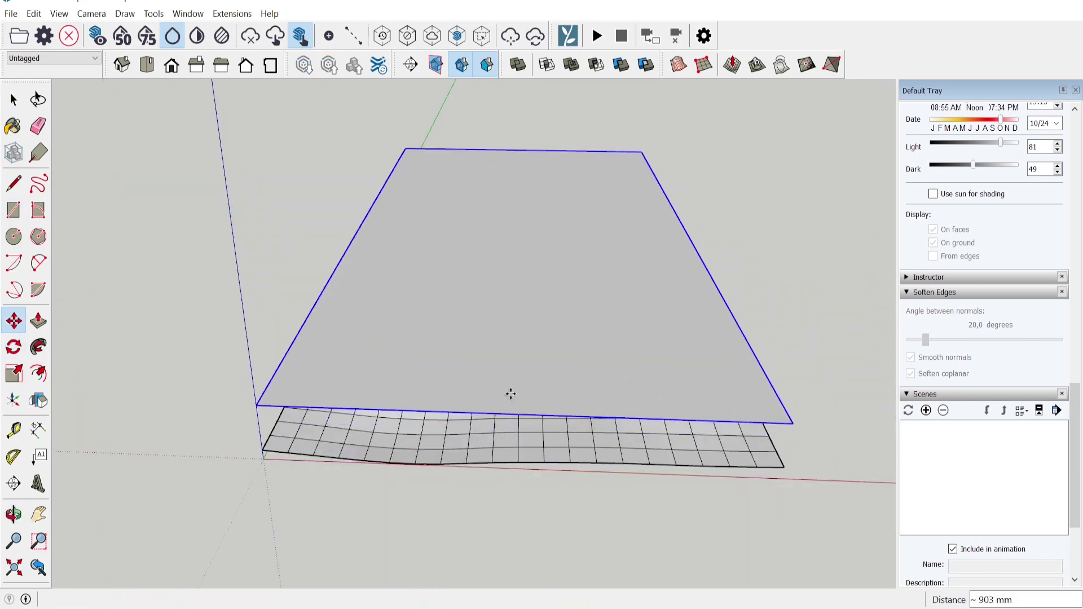
pyautogui.click(9, 105)
# - Inside the rectangle's group, draw an arc from the front edge up to the upper part of the face
pyautogui.scroll(-2, 456, 354)
pyautogui.moveTo(457, 353); pyautogui.dragTo(454, 396, button='middle')
pyautogui.scroll(2, 469, 428)
pyautogui.doubleClick(476, 377)
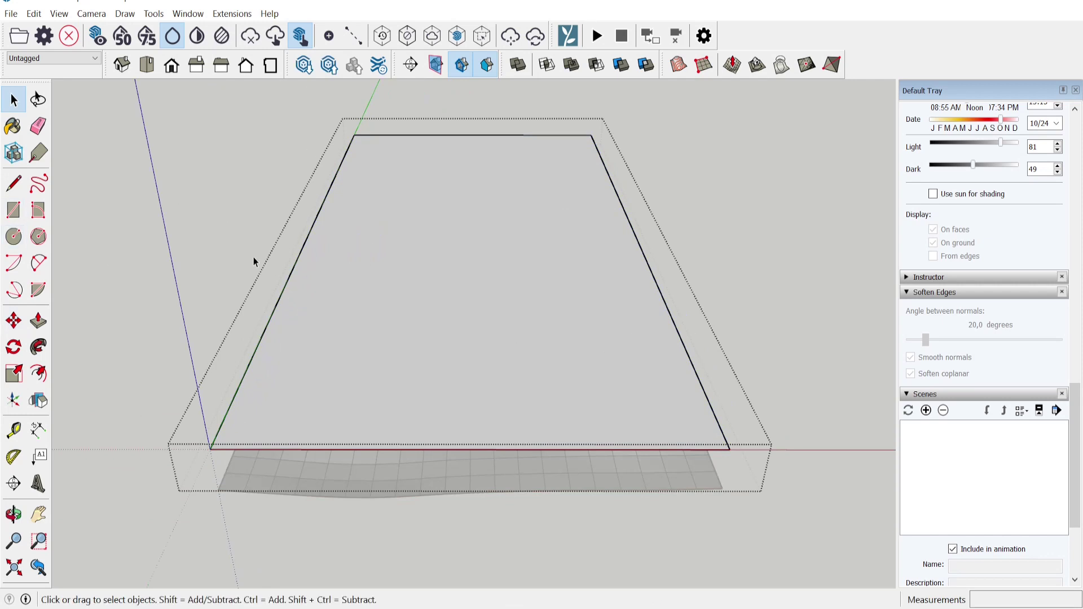
pyautogui.moveTo(268, 247); pyautogui.dragTo(338, 289, button='middle')
pyautogui.press('a')
pyautogui.moveTo(473, 398); pyautogui.dragTo(445, 429, button='middle')
pyautogui.scroll(-2, 446, 429)
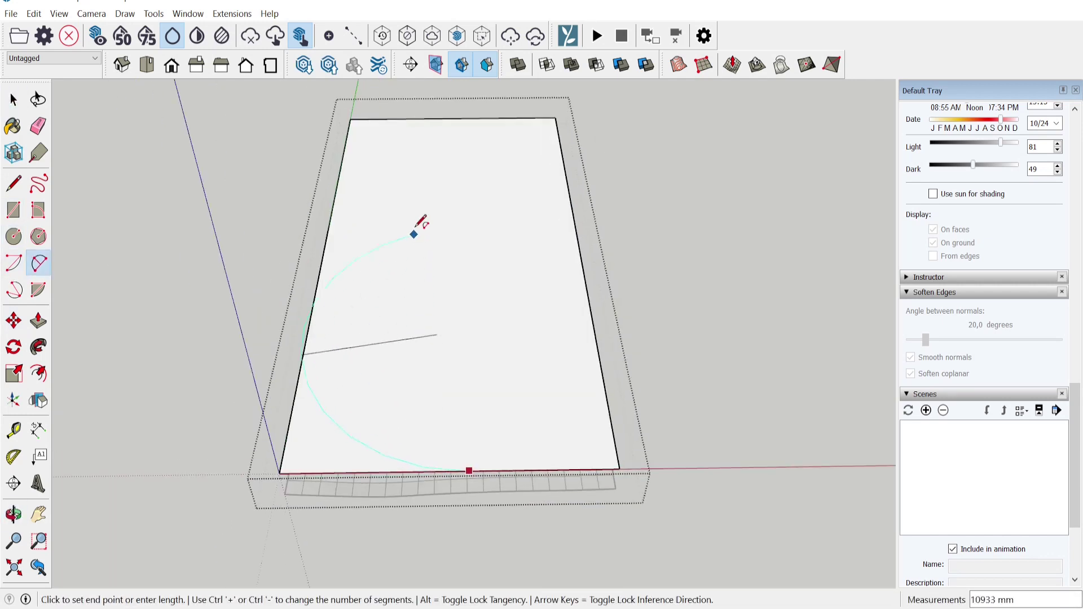
pyautogui.click(404, 255)
pyautogui.click(408, 254)
pyautogui.click(405, 255)
# - Continue the curve with a second arc tangent to the first, ending on the rectangle's back edge
pyautogui.keyDown('shift'); pyautogui.moveTo(409, 244); pyautogui.dragTo(428, 385, button='middle'); pyautogui.keyUp('shift')
pyautogui.doubleClick(435, 228)
pyautogui.keyDown('shift'); pyautogui.moveTo(431, 513); pyautogui.dragTo(414, 393, button='middle'); pyautogui.keyUp('shift')
pyautogui.press('space')
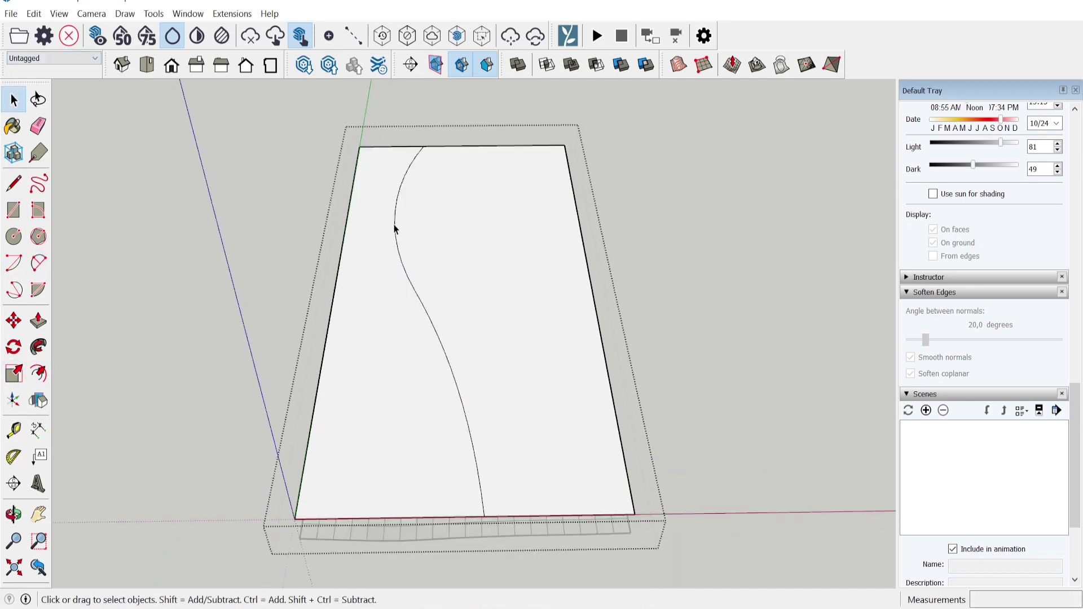
# - Offset the S-curve to form the path's second side and join its ends to the rectangle's edges with lines
pyautogui.click(14, 183)
pyautogui.scroll(5, 456, 148)
pyautogui.click(435, 168)
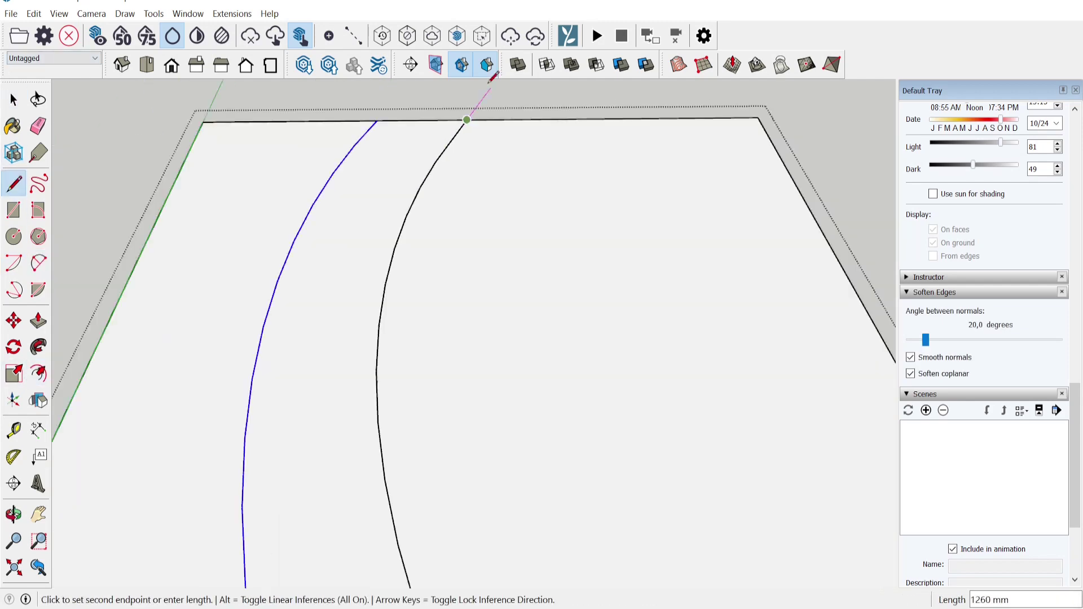
pyautogui.click(455, 141)
pyautogui.click(559, 428)
pyautogui.click(561, 443)
# - Erase the rectangle's leftover faces and edges around the path, keeping only the curved strip
pyautogui.press('e')
pyautogui.moveTo(367, 225); pyautogui.dragTo(307, 286)
pyautogui.press('space')
pyautogui.press('Escape')
# - Scale the curved path shape about its center
pyautogui.scroll(2, 442, 432)
pyautogui.moveTo(443, 432); pyautogui.dragTo(445, 395, button='middle')
pyautogui.scroll(-3, 445, 395)
pyautogui.click(12, 374)
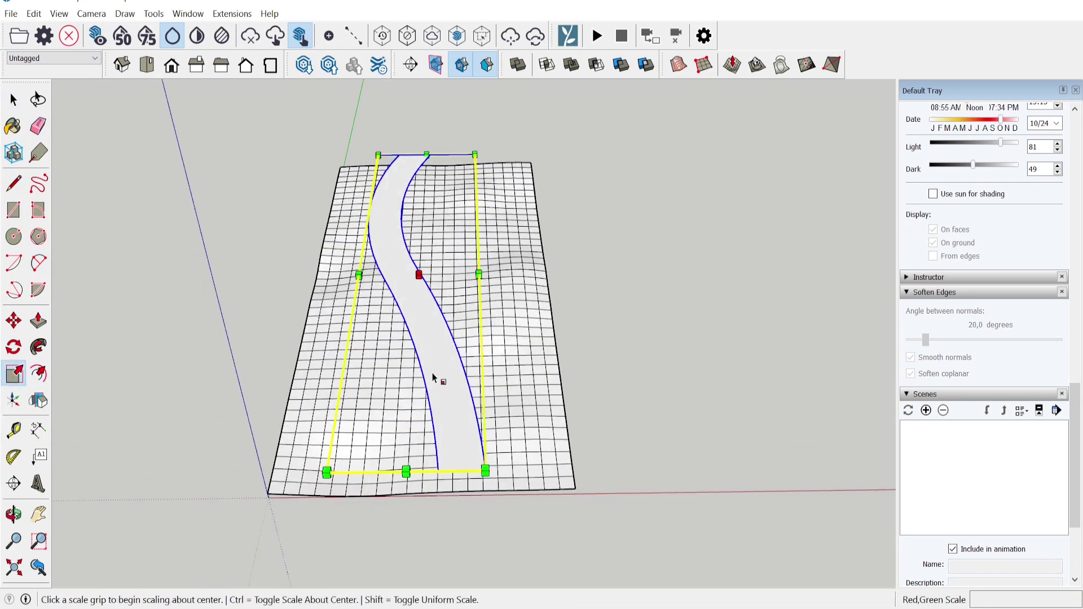
pyautogui.scroll(2, 487, 473)
pyautogui.scroll(-2, 484, 475)
pyautogui.press('space')
# - Copy the terrain straight down to sit just below the original
pyautogui.scroll(3, 485, 475)
pyautogui.moveTo(485, 475); pyautogui.dragTo(550, 377, button='middle')
pyautogui.scroll(-3, 452, 337)
pyautogui.click(551, 377)
pyautogui.scroll(3, 551, 377)
pyautogui.click(13, 321)
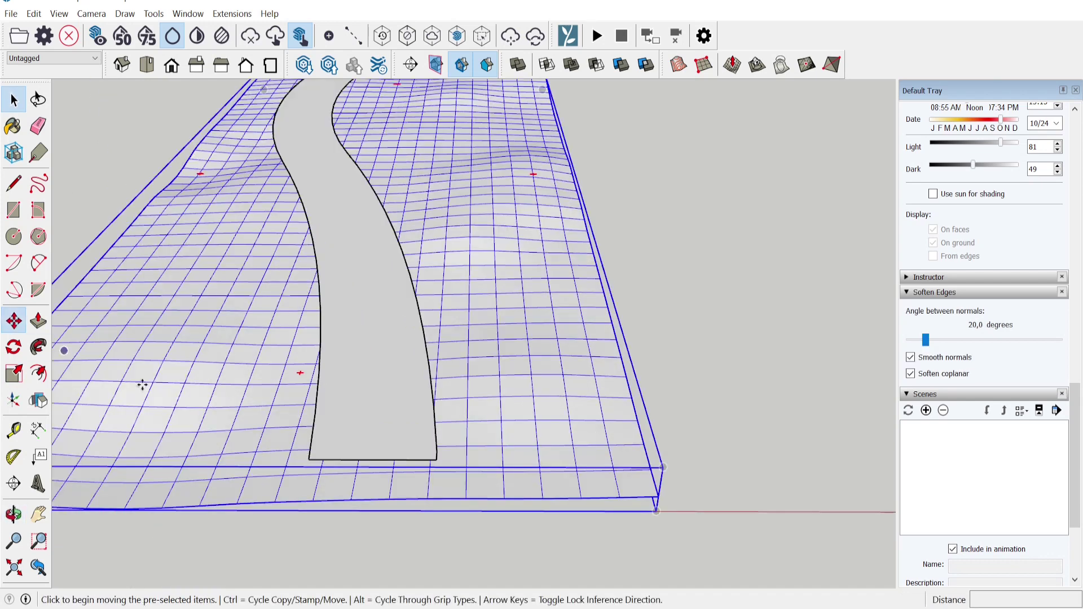
pyautogui.moveTo(686, 459); pyautogui.dragTo(689, 397, button='middle')
pyautogui.scroll(3, 687, 393)
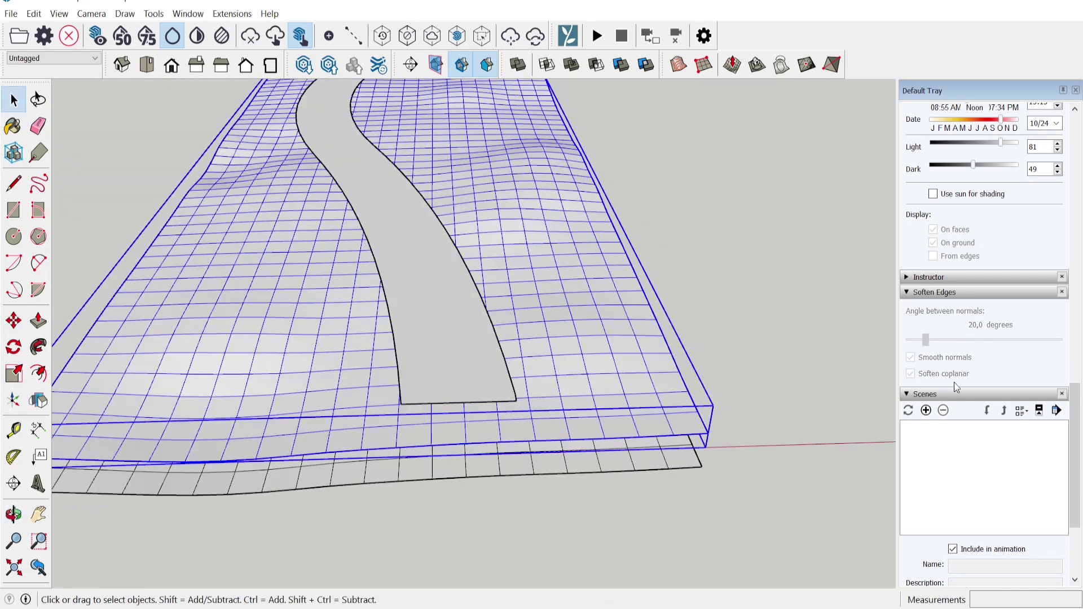
# - Soften the upper terrain's grid edges with Soften coplanar enabled, and drape the path outline onto that terrain
pyautogui.click(910, 375)
pyautogui.scroll(-1, 462, 286)
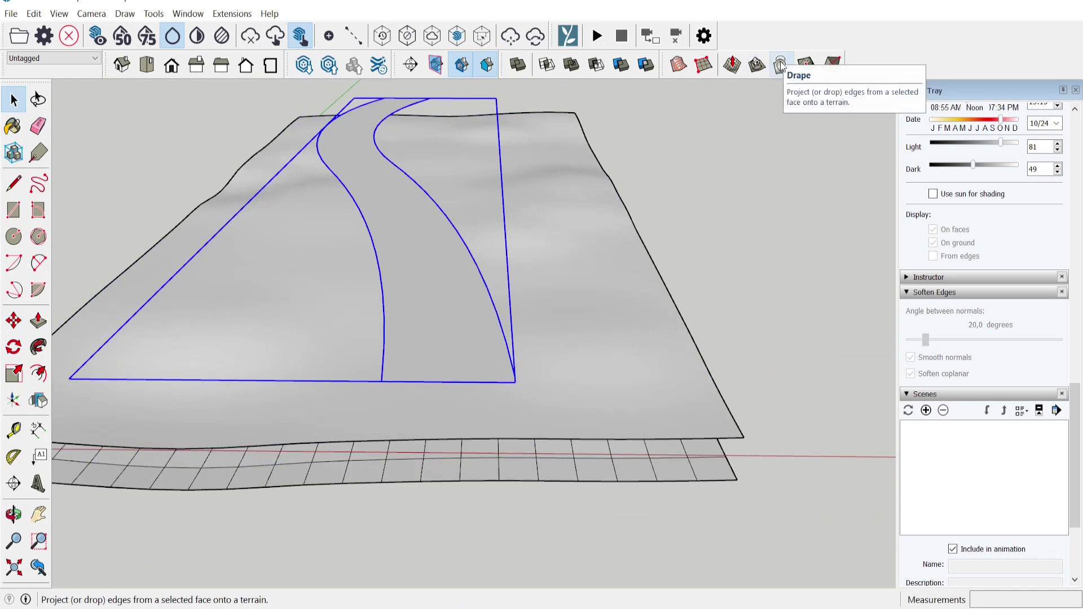
pyautogui.click(781, 65)
pyautogui.click(417, 272)
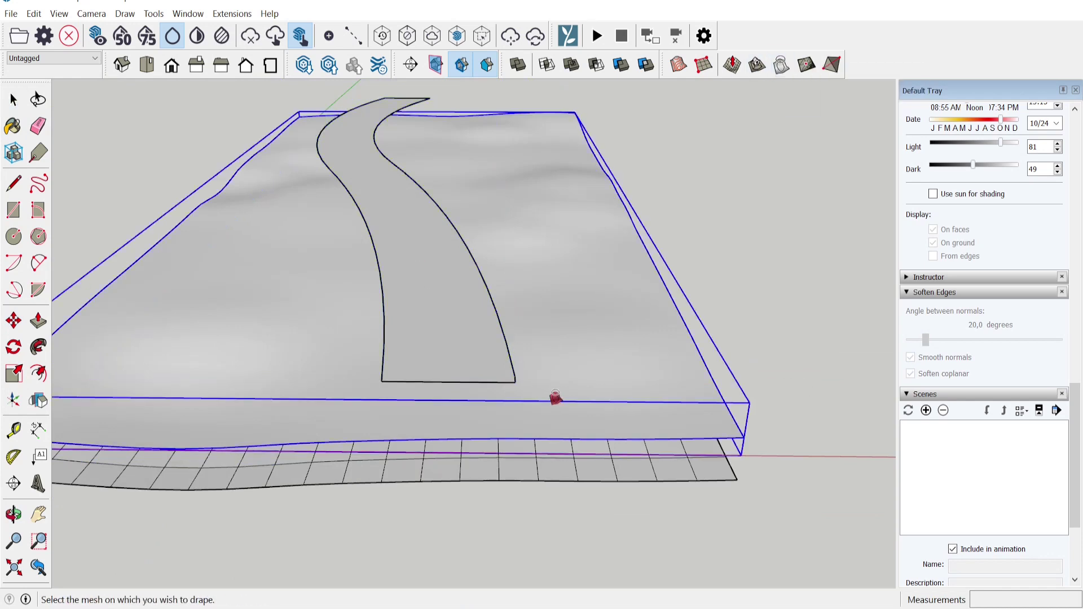
pyautogui.click(561, 404)
# - Move the original flat path shape sideways, clear of the terrain
pyautogui.moveTo(564, 406); pyautogui.dragTo(483, 459, button='middle')
pyautogui.rightClick(452, 311)
pyautogui.click(533, 377)
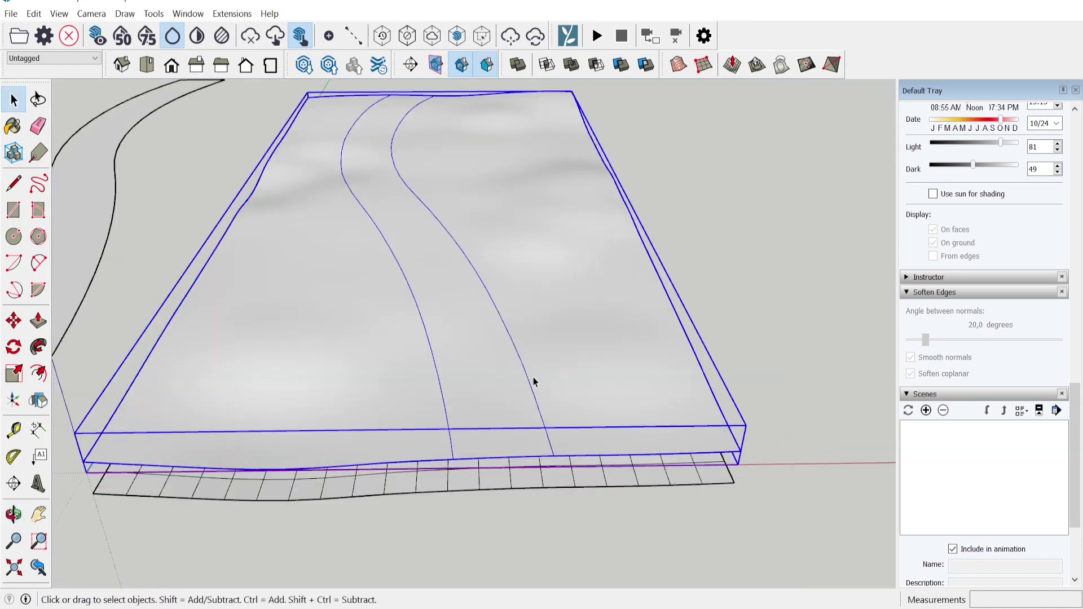
pyautogui.moveTo(533, 377)
pyautogui.keyDown('shift'); pyautogui.mouseDown(button='middle')
pyautogui.moveTo(459, 320)
pyautogui.moveTo(512, 363)
pyautogui.mouseUp(button='middle'); pyautogui.keyUp('shift')
# - Paint the path and both sides of the upper terrain with Groundcover Gravel 1 inch
pyautogui.click(14, 320)
pyautogui.click(919, 312)
pyautogui.scroll(-3, 510, 316)
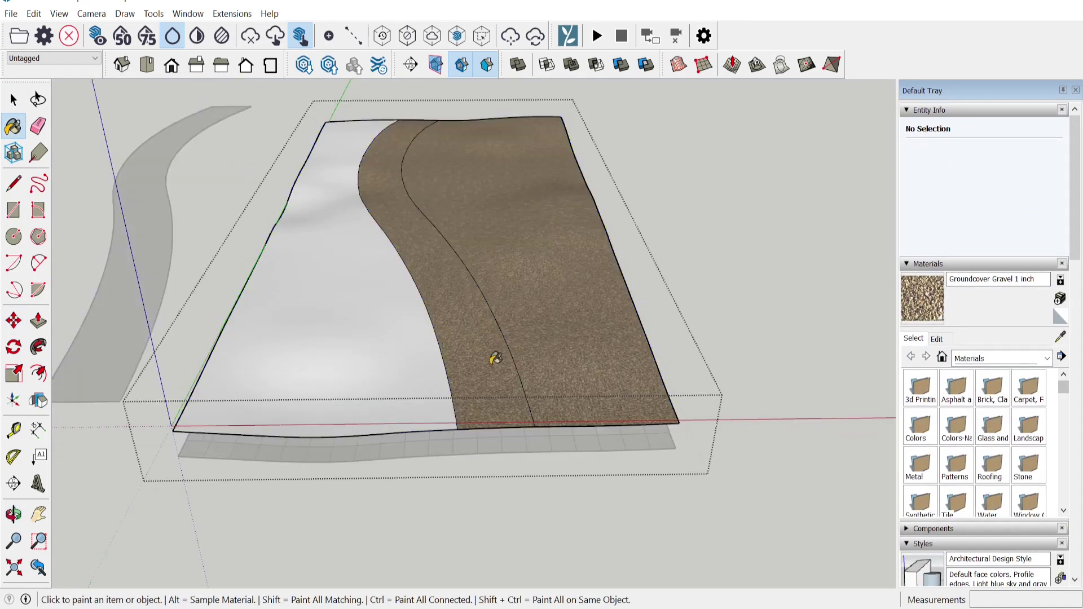
pyautogui.click(403, 377)
pyautogui.moveTo(573, 365); pyautogui.dragTo(582, 337, button='middle')
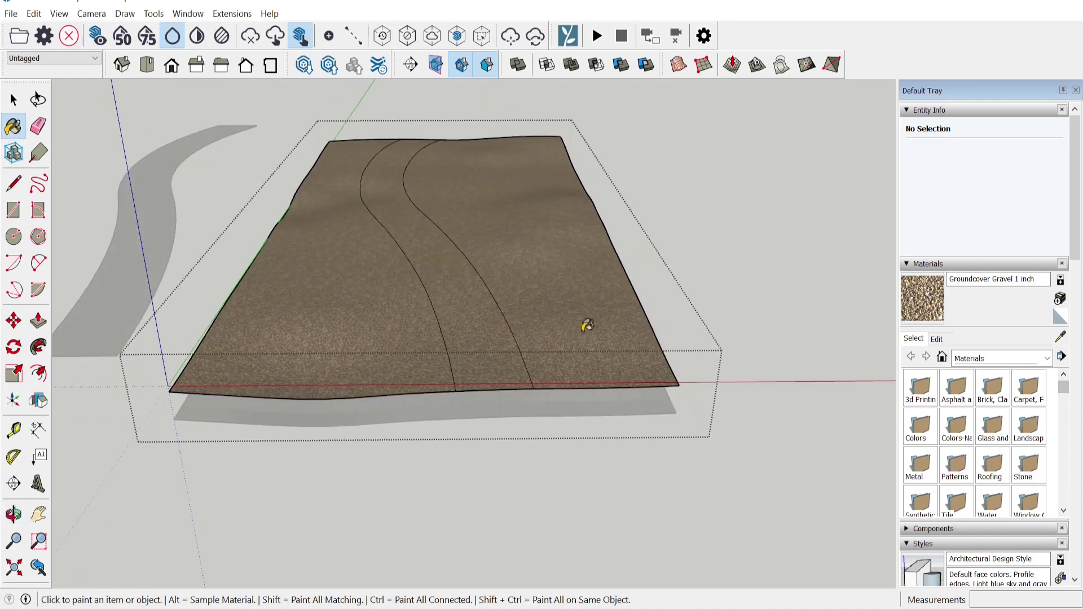
# - Copy the gravel-painted terrain group from its front corner, with only a tiny offset from the original
pyautogui.scroll(2, 583, 338)
pyautogui.click(9, 102)
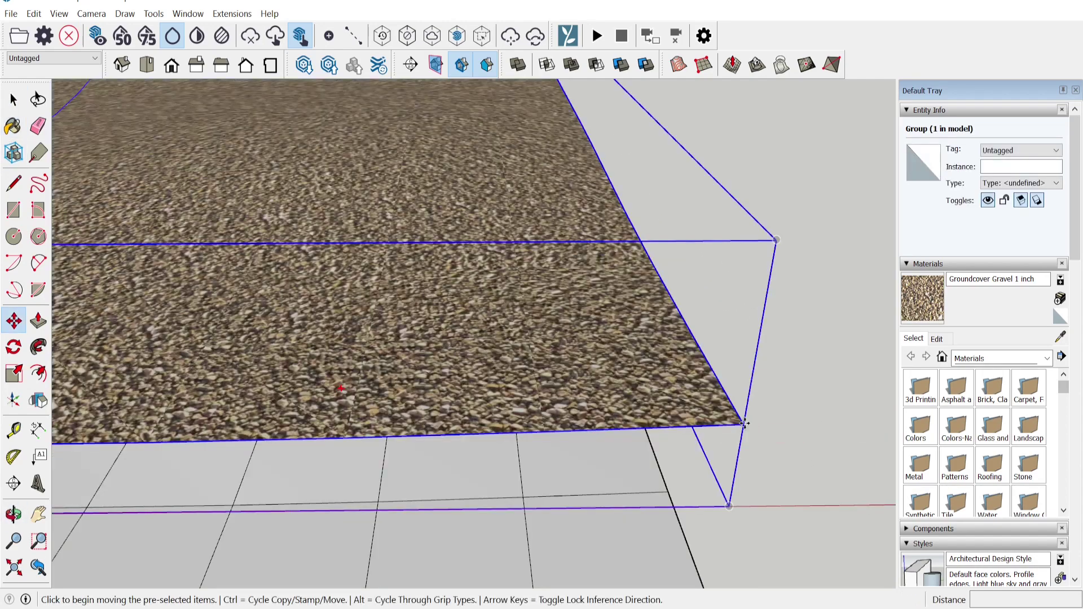
pyautogui.click(743, 424)
pyautogui.press('ctrl')
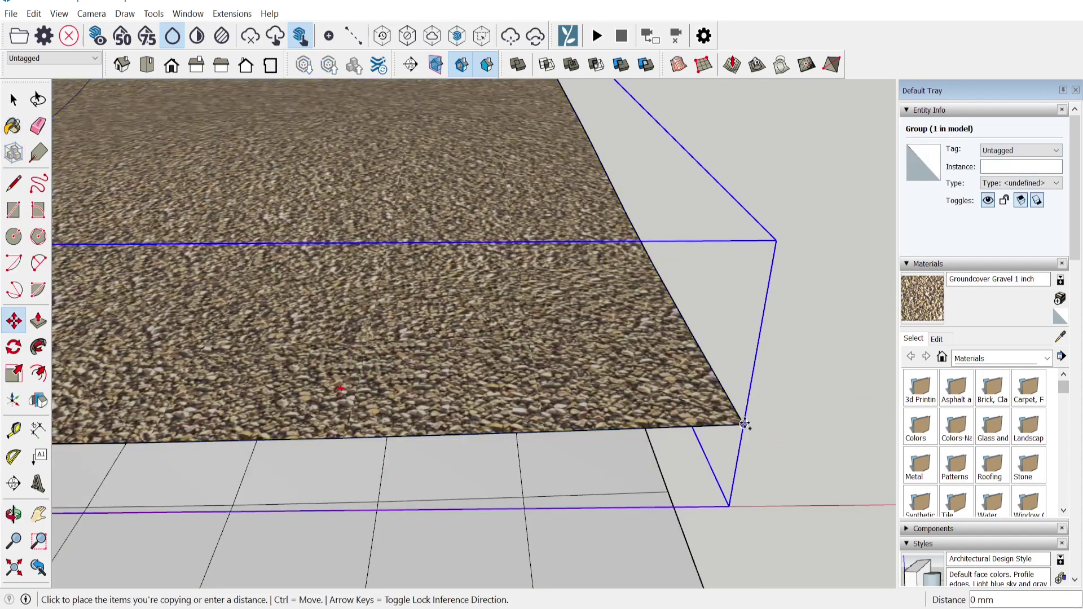
pyautogui.press('Return')
pyautogui.press('space')
pyautogui.scroll(4, 529, 380)
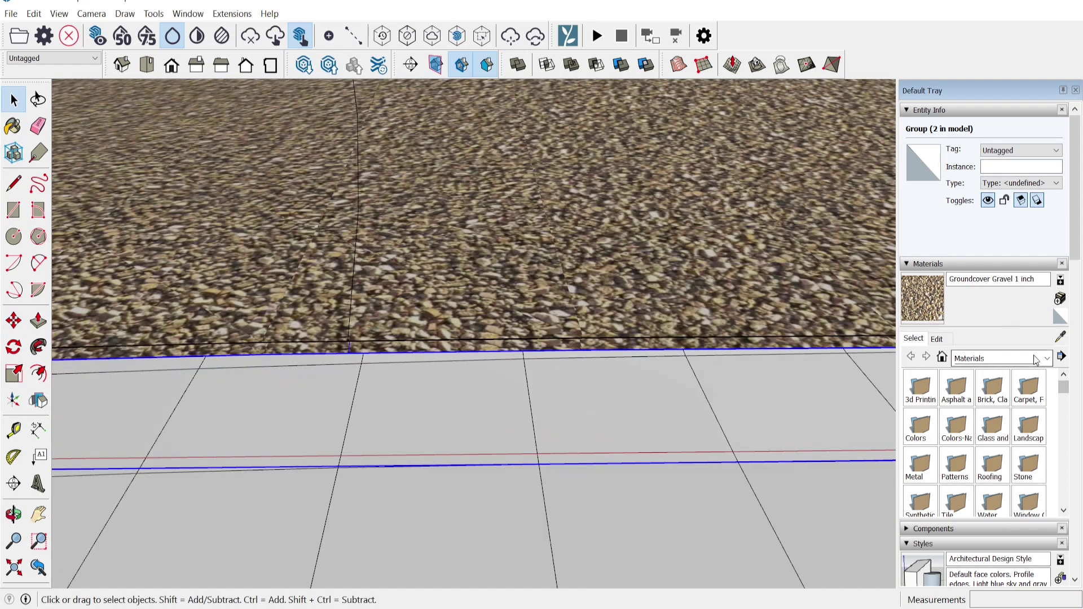
# - Paint the terrain copy with Grass Dark Green from the Landscaping, Fencing and Vegetation materials
pyautogui.click(1035, 359)
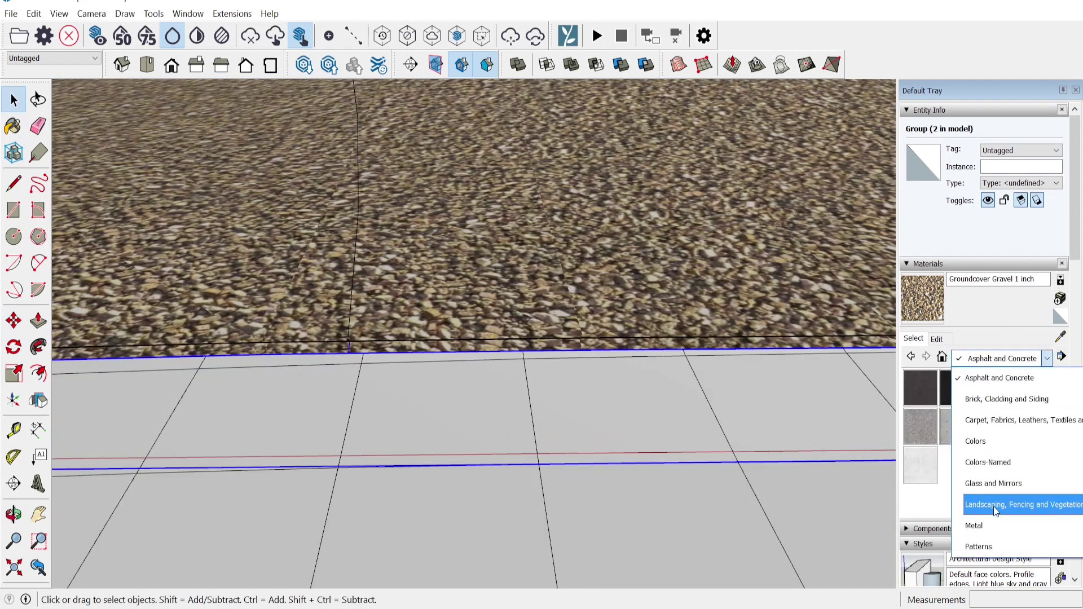
pyautogui.click(992, 506)
pyautogui.click(1028, 464)
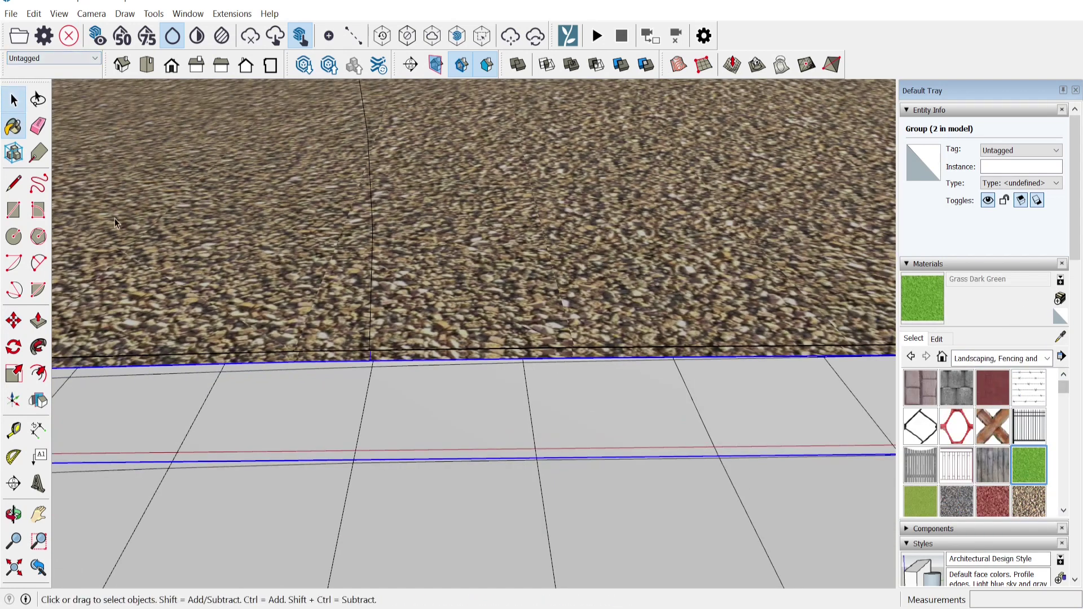
pyautogui.scroll(2, 271, 296)
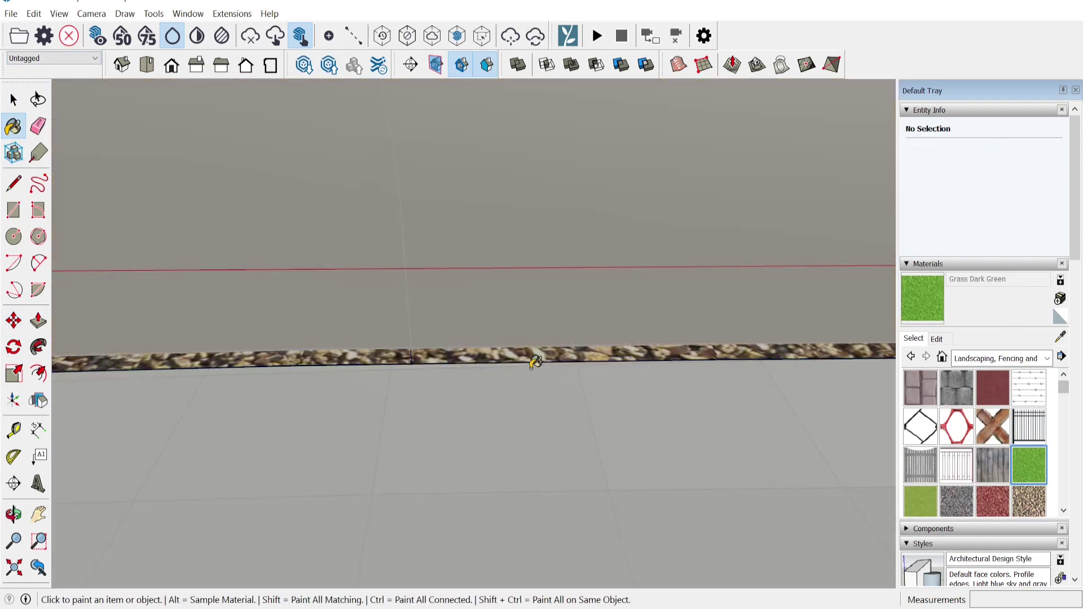
pyautogui.click(532, 352)
pyautogui.moveTo(532, 351)
pyautogui.mouseDown(button='middle')
pyautogui.moveTo(288, 320)
pyautogui.moveTo(350, 339)
pyautogui.moveTo(599, 336)
pyautogui.moveTo(546, 321)
pyautogui.mouseUp(button='middle')
pyautogui.click(545, 319)
pyautogui.scroll(-8, 265, 382)
pyautogui.click(14, 100)
pyautogui.moveTo(228, 223)
pyautogui.mouseDown(button='middle')
pyautogui.moveTo(482, 255)
pyautogui.moveTo(449, 293)
pyautogui.mouseUp(button='middle')
pyautogui.moveTo(457, 226); pyautogui.dragTo(508, 343, button='middle')
pyautogui.scroll(-4, 467, 280)
pyautogui.scroll(3, 508, 343)
pyautogui.moveTo(484, 430); pyautogui.dragTo(546, 427, button='middle')
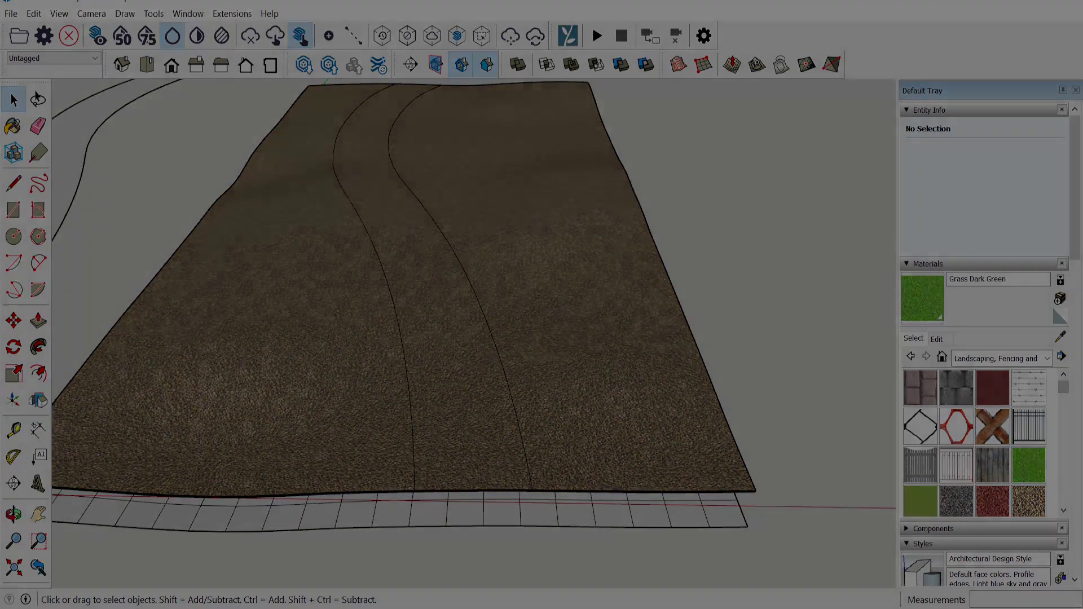
# - In Lumion, open the imported terrain's Groundcover_Gravel_1_inch surface for material editing
pyautogui.press('s')
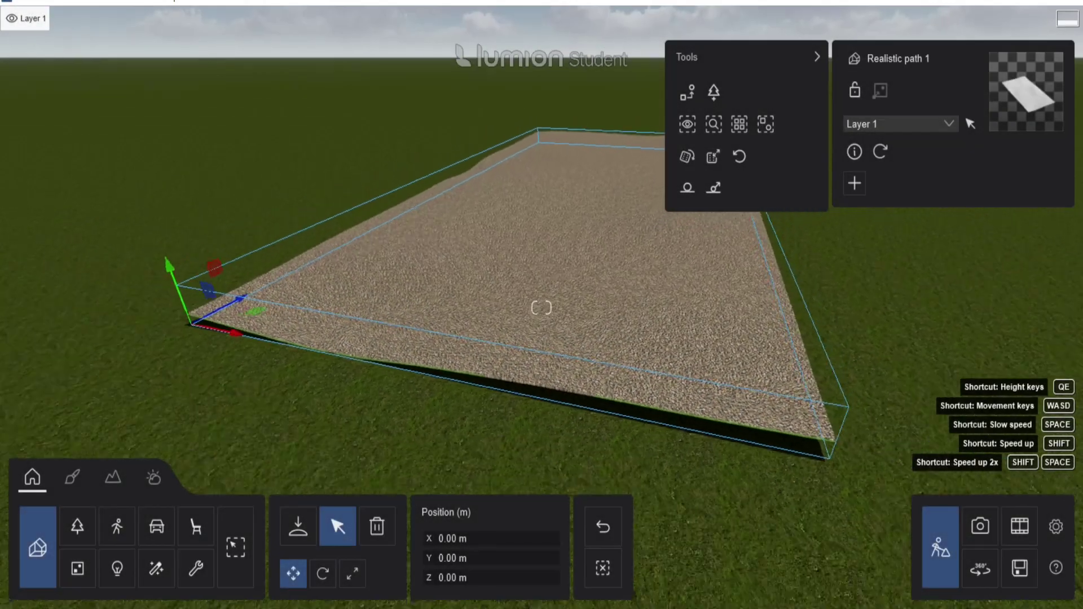
pyautogui.press('w')
pyautogui.press('d')
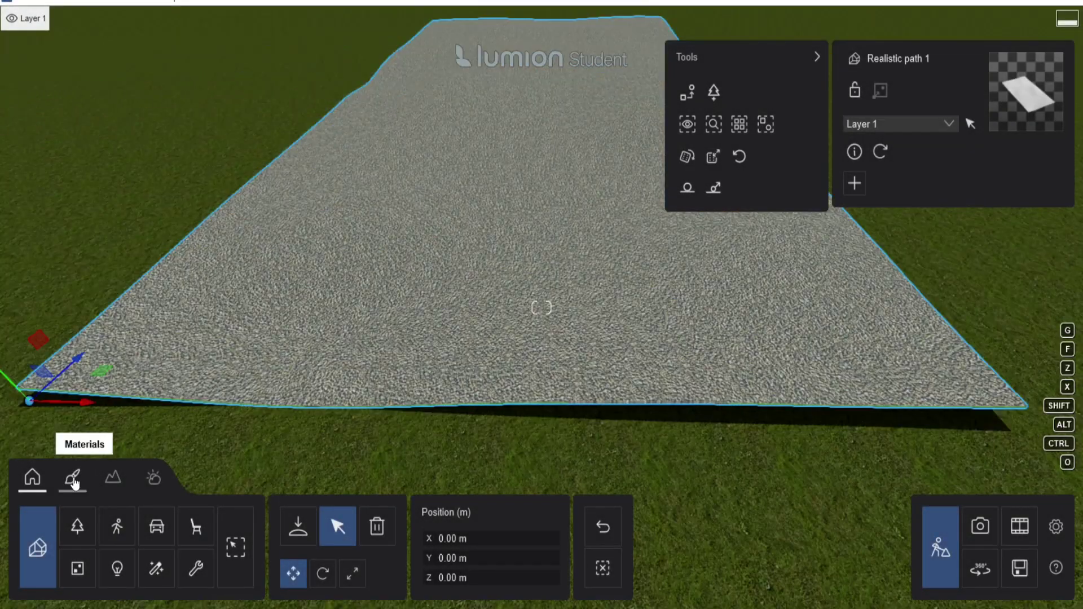
pyautogui.click(72, 476)
pyautogui.scroll(-2, 438, 324)
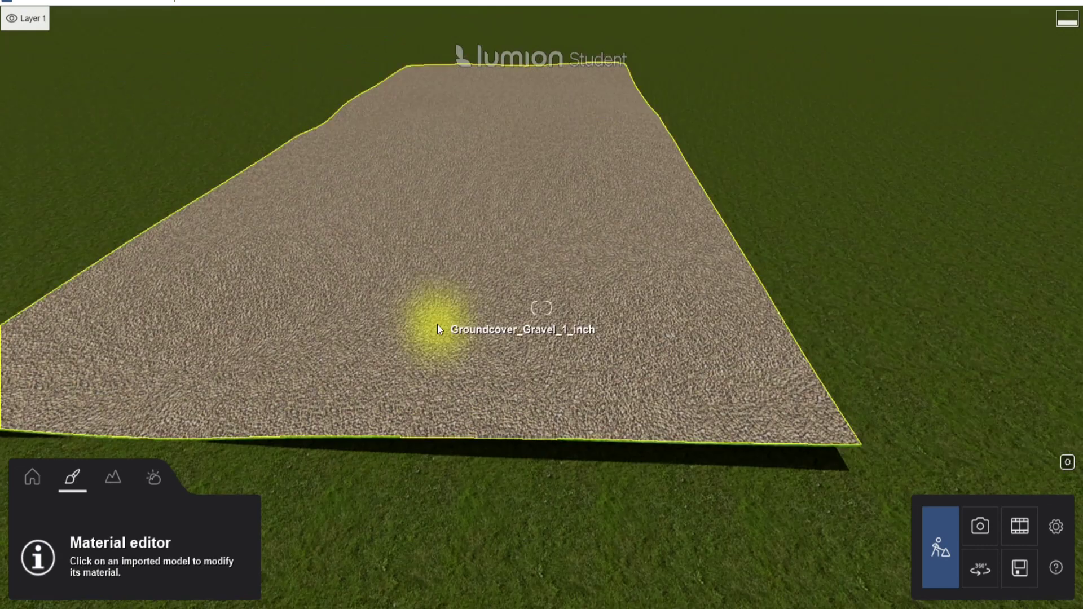
pyautogui.click(438, 324)
# - Try Evermotion Soil 001 2048 from the Landscape soil materials on the gravel surface, and replace it with Evermotion Sand 001 2048
pyautogui.click(152, 156)
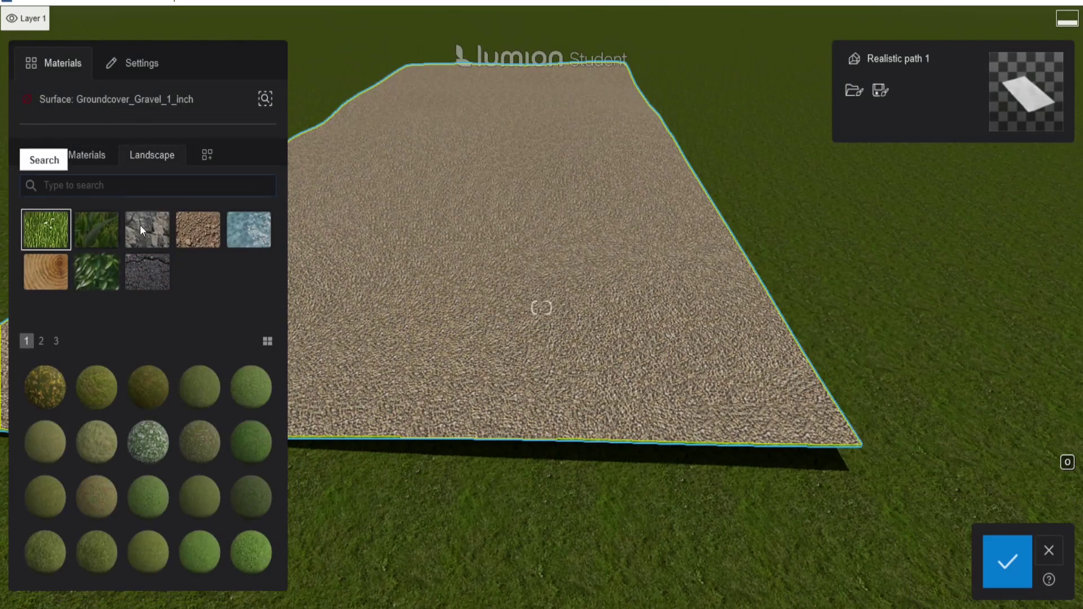
pyautogui.click(198, 229)
pyautogui.click(164, 406)
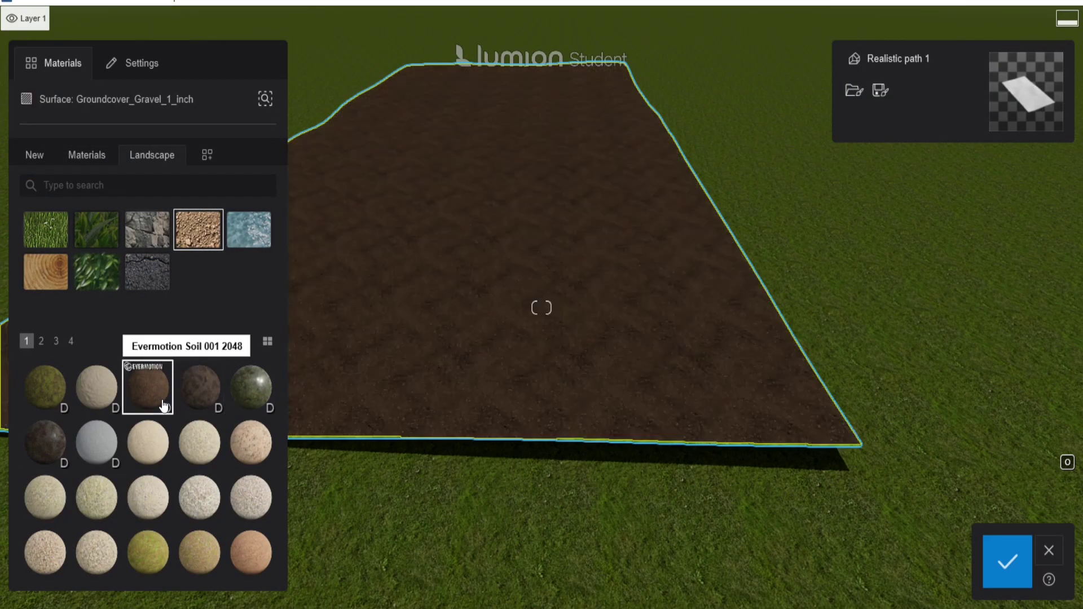
pyautogui.click(91, 406)
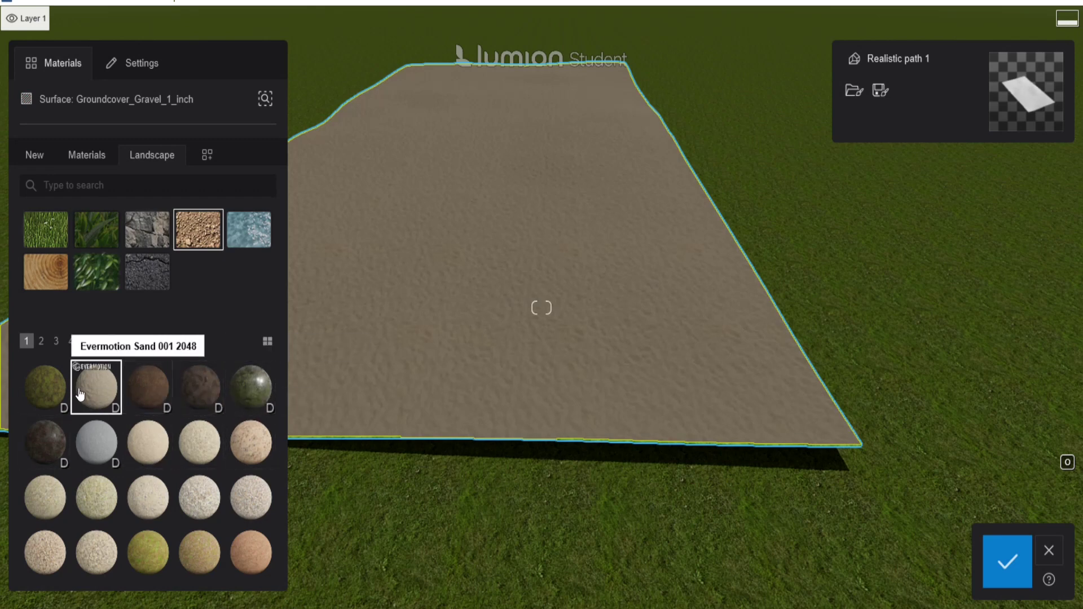
# - Assign the last, wildest-looking 3D grass from the Landscape materials to the Grass_Dark_Green surface and save the material changes
pyautogui.moveTo(678, 421); pyautogui.dragTo(546, 416, button='right')
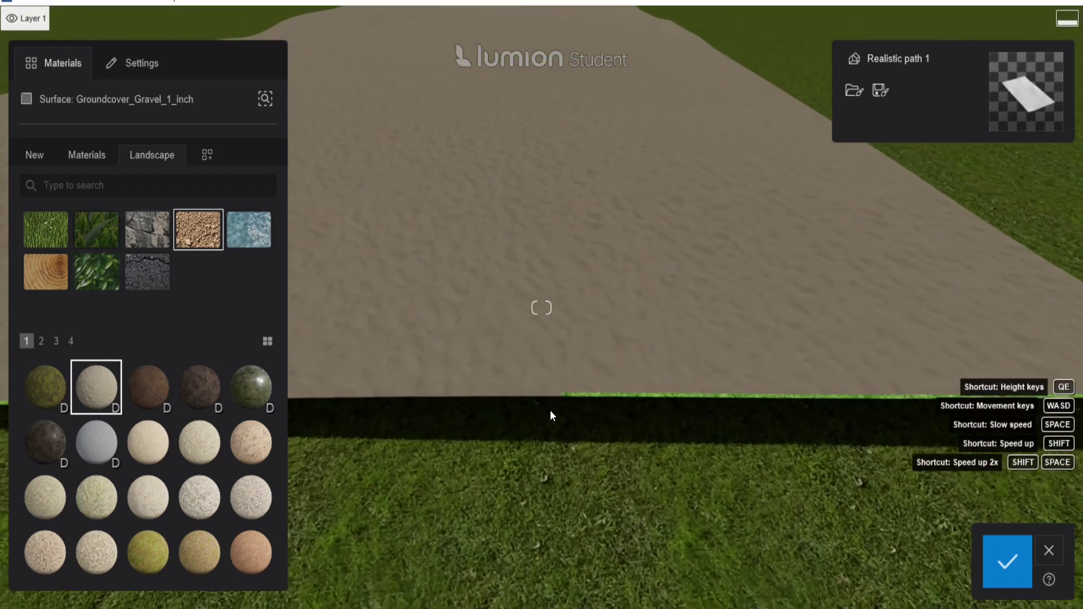
pyautogui.click(577, 393)
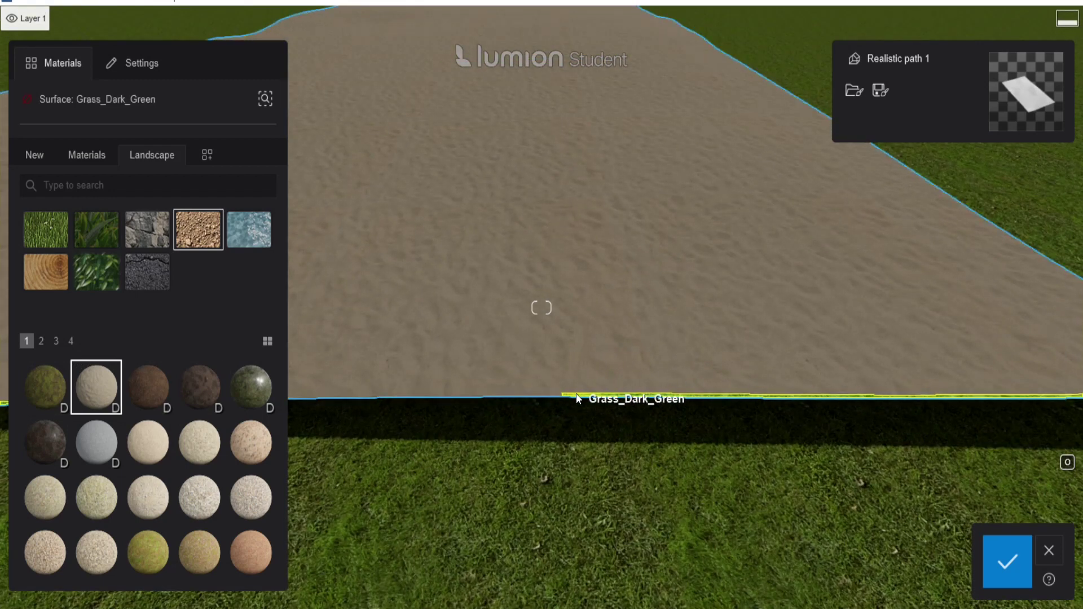
pyautogui.click(97, 240)
pyautogui.click(191, 509)
pyautogui.click(167, 509)
pyautogui.click(205, 503)
pyautogui.moveTo(542, 307); pyautogui.dragTo(440, 237, button='right')
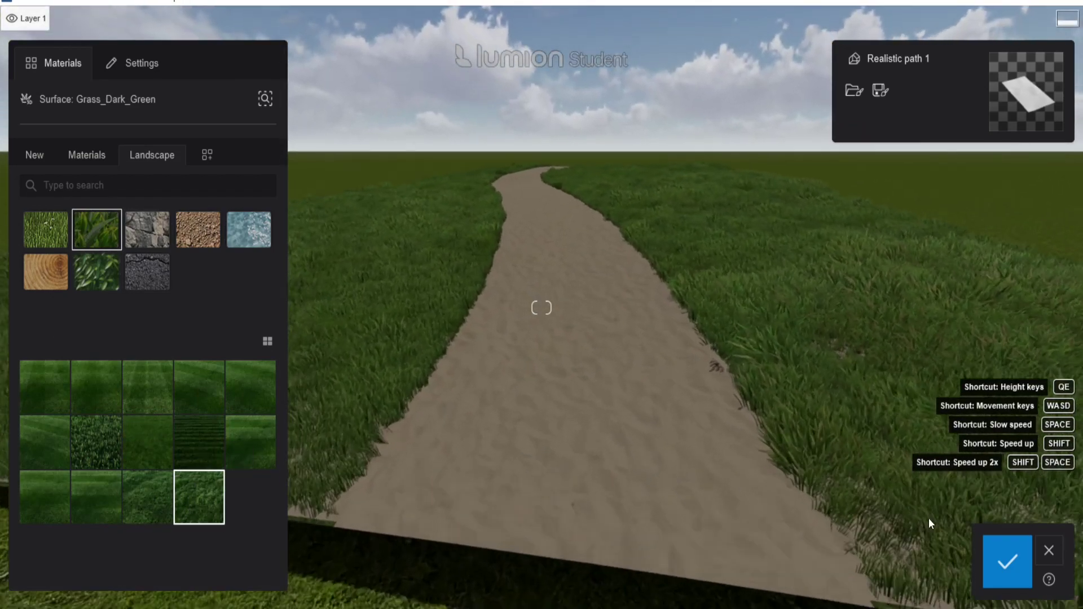
pyautogui.click(1009, 553)
# - Examine the grass edges and the sandy surface along the whole path from several low viewpoints
pyautogui.moveTo(541, 308); pyautogui.dragTo(702, 342, button='right')
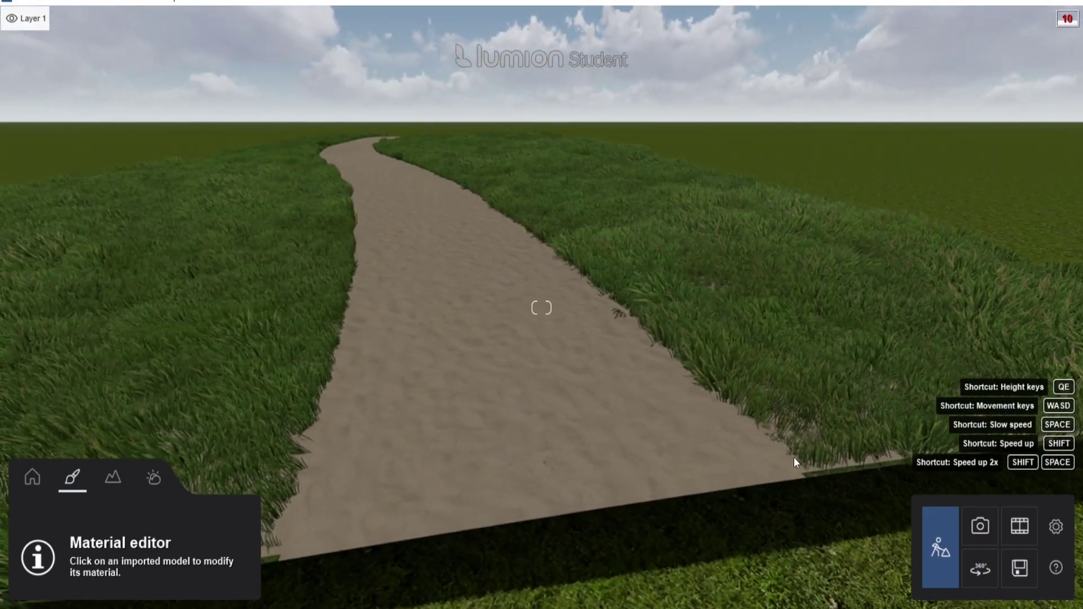
pyautogui.moveTo(577, 278); pyautogui.dragTo(561, 507, button='right')
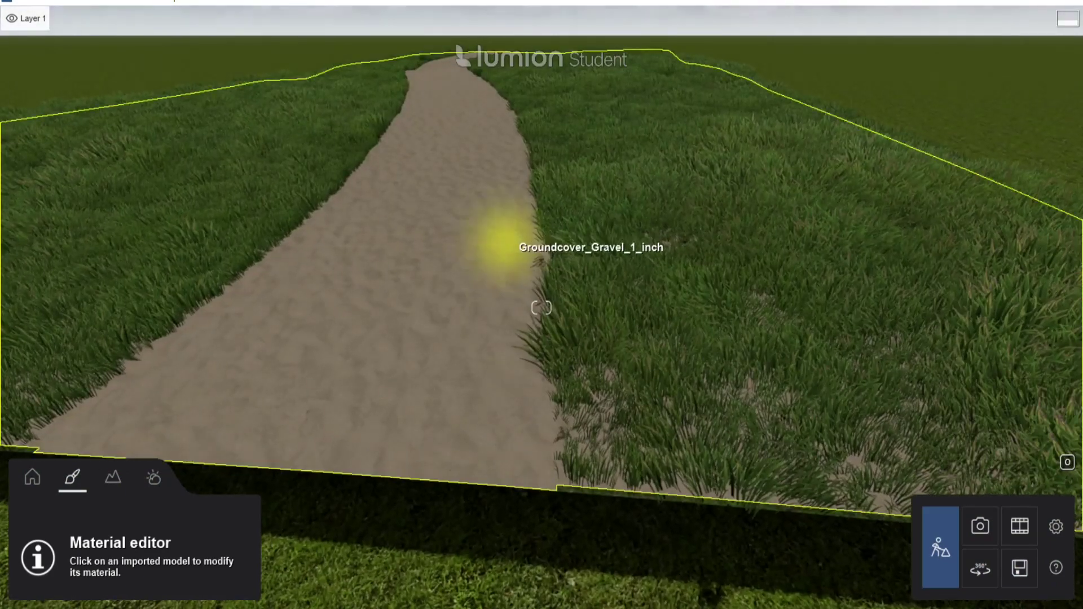
pyautogui.press('a')
pyautogui.moveTo(513, 249); pyautogui.dragTo(742, 404, button='right')
pyautogui.press('a')
pyautogui.moveTo(566, 277); pyautogui.dragTo(542, 187, button='right')
pyautogui.moveTo(541, 308); pyautogui.dragTo(531, 341, button='right')
pyautogui.press('w')
pyautogui.press('d')
pyautogui.press('a')
pyautogui.press('q')
pyautogui.press('w')
pyautogui.press('q')
pyautogui.press('q')
pyautogui.press('s')
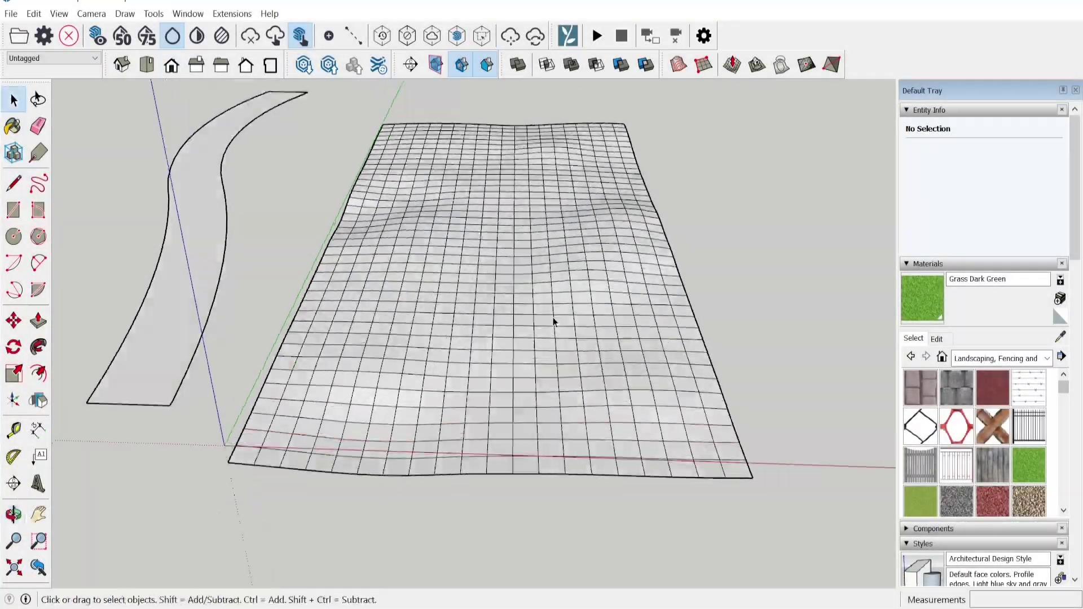
# - In SketchUp, reposition the flat path group beside the terrain, moving it from its front corner
pyautogui.moveTo(553, 321)
pyautogui.mouseDown(button='middle')
pyautogui.moveTo(496, 352)
pyautogui.moveTo(533, 264)
pyautogui.mouseUp(button='middle')
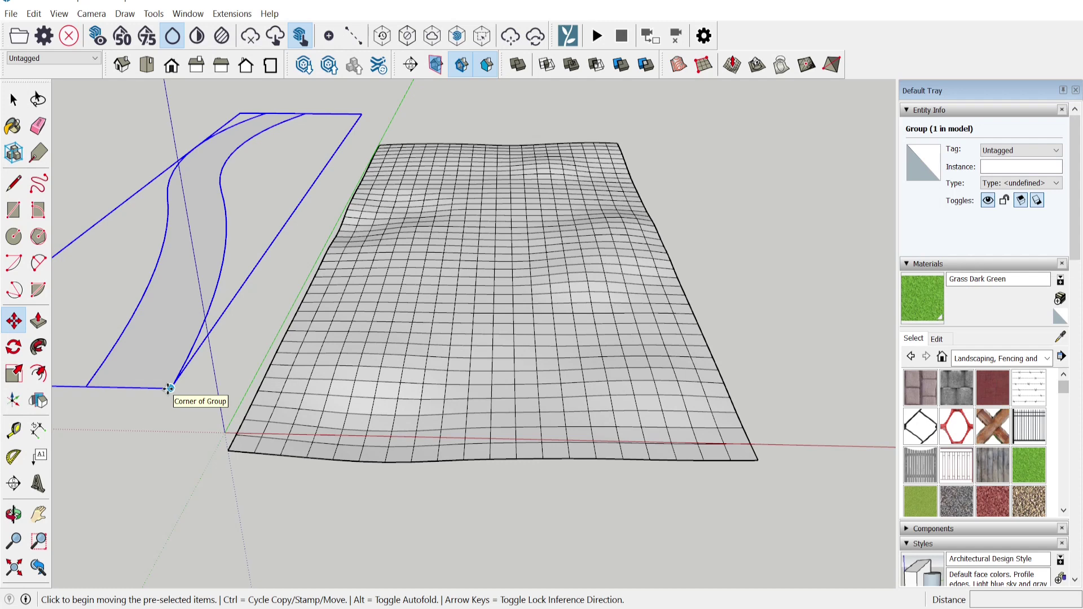
pyautogui.click(168, 388)
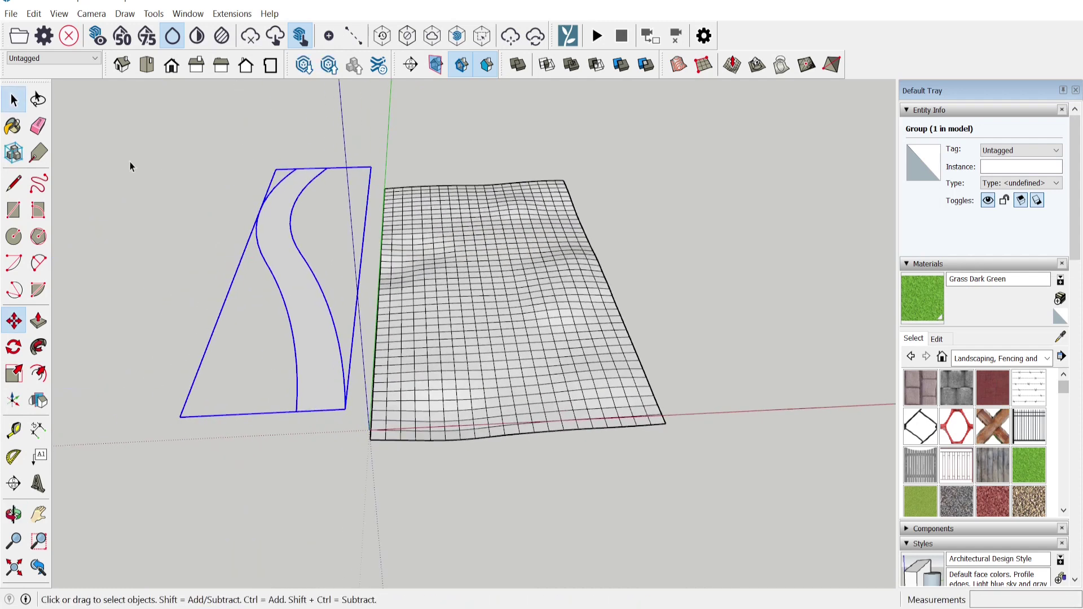
pyautogui.moveTo(325, 383); pyautogui.dragTo(246, 383, button='middle')
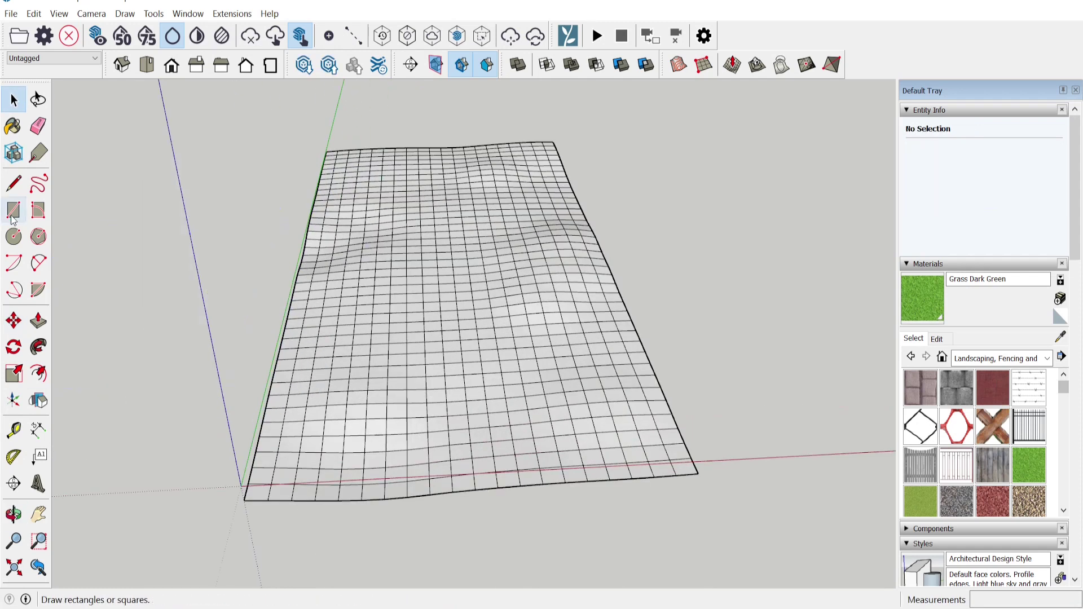
# - Inside the path group, move the right-hand curved edge inward about 450 mm to narrow the path
pyautogui.doubleClick(177, 358)
pyautogui.click(334, 129)
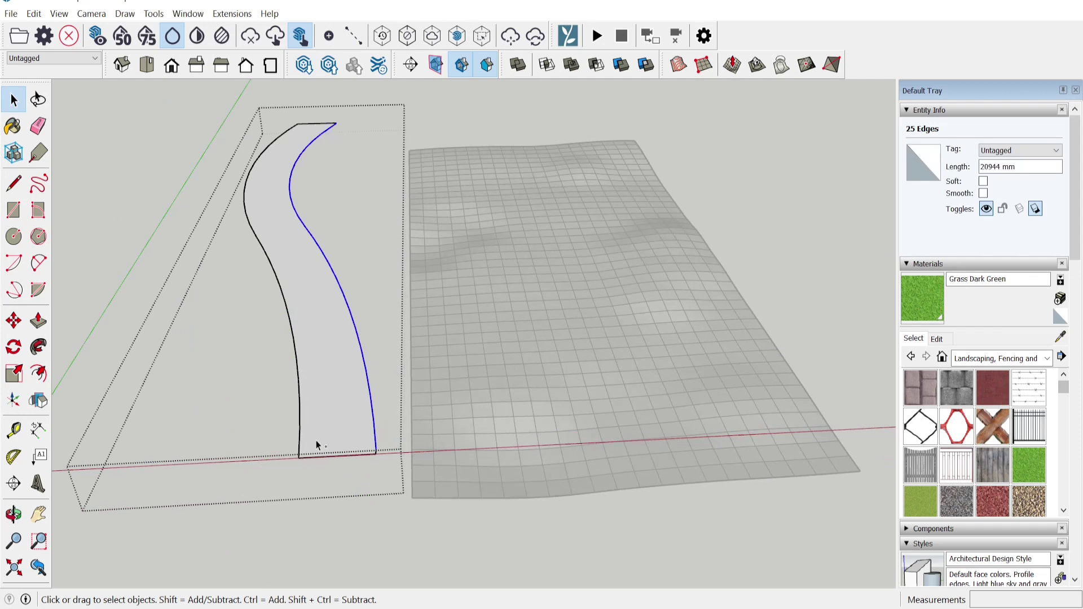
pyautogui.scroll(3, 376, 454)
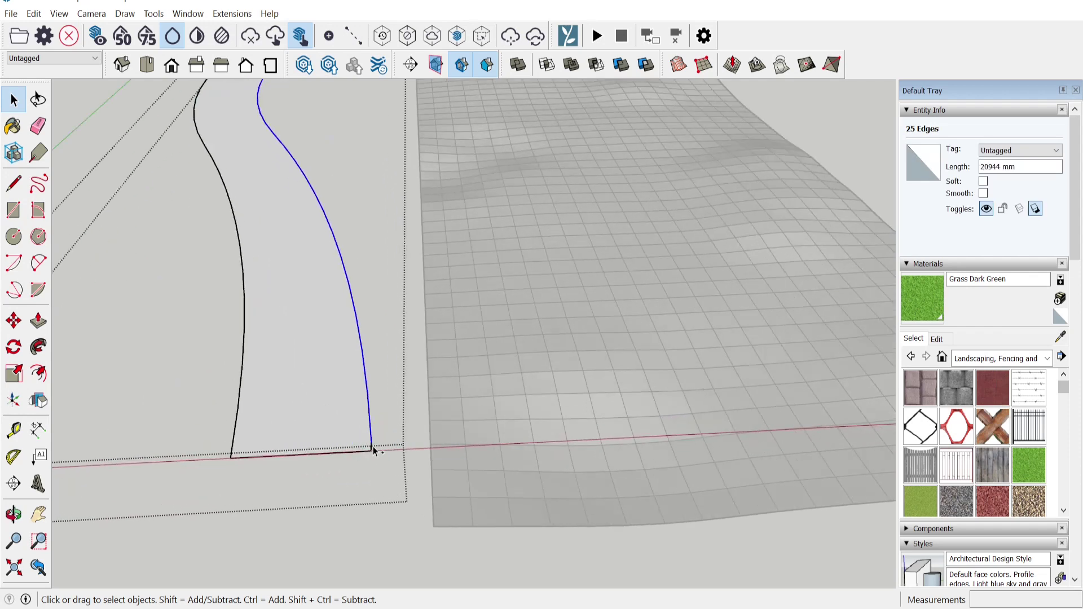
pyautogui.press('m')
pyautogui.click(371, 450)
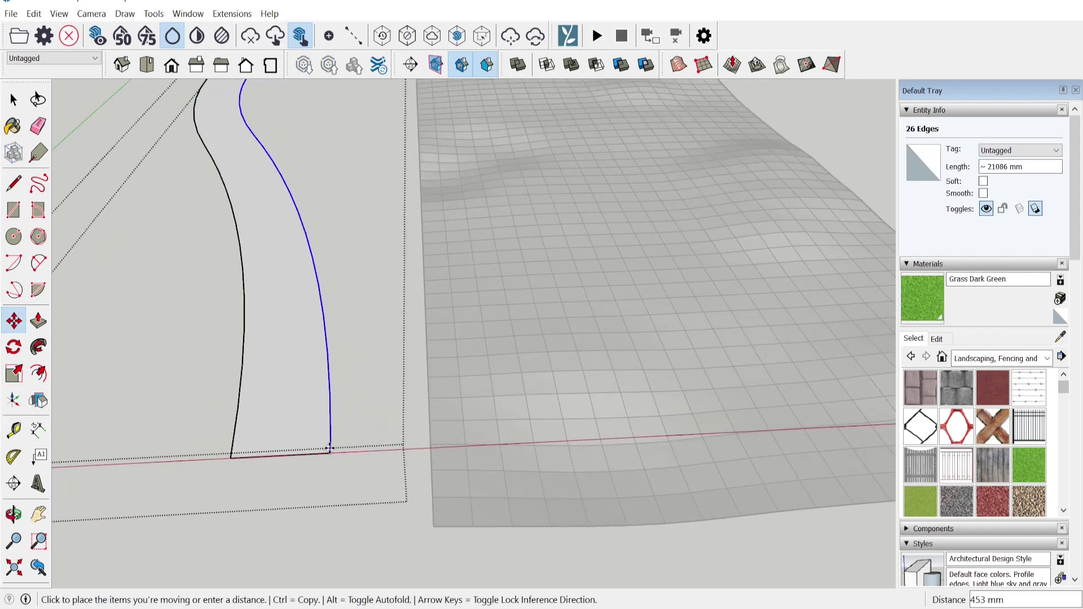
pyautogui.press('Return')
pyautogui.scroll(-3, 325, 426)
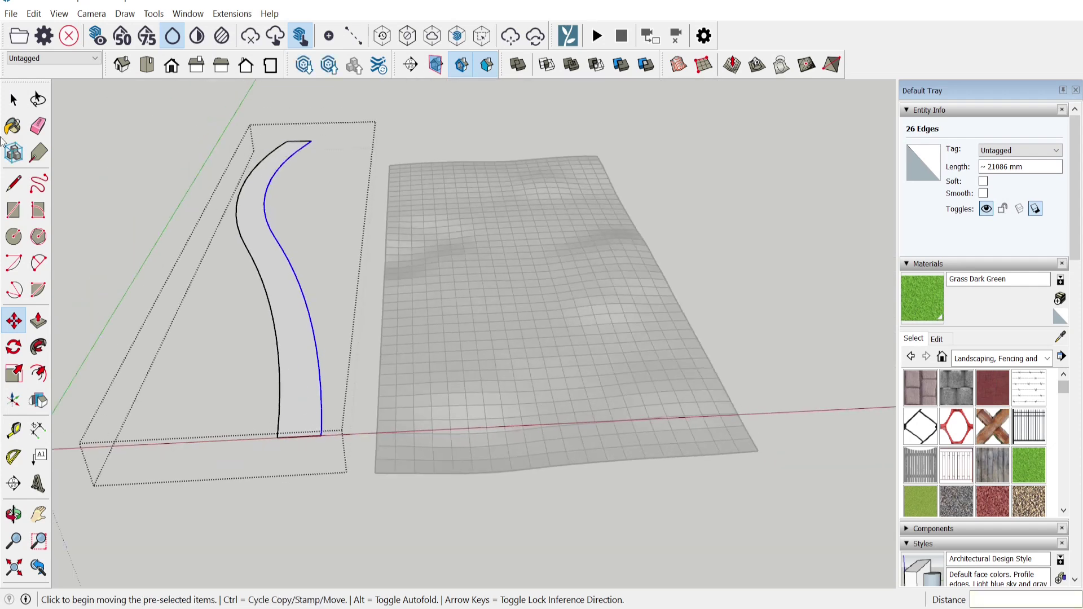
# - Move the path group from its front corner about 7.5 m along the red axis, over the middle of the terrain
pyautogui.click(6, 90)
pyautogui.press('Escape')
pyautogui.click(14, 320)
pyautogui.click(277, 437)
pyautogui.moveTo(561, 431); pyautogui.dragTo(502, 455, button='middle')
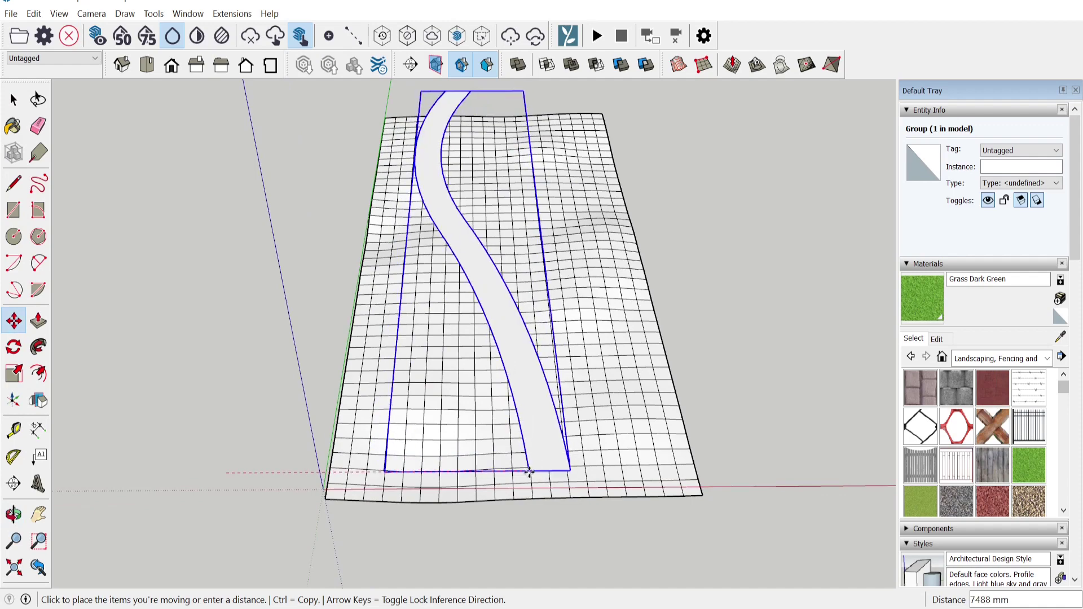
pyautogui.click(536, 472)
# - Copy the terrain group from its front-right corner to a position slightly above the original
pyautogui.scroll(-3, 491, 406)
pyautogui.moveTo(485, 395); pyautogui.dragTo(441, 395, button='middle')
pyautogui.scroll(4, 559, 411)
pyautogui.press('space')
pyautogui.click(547, 409)
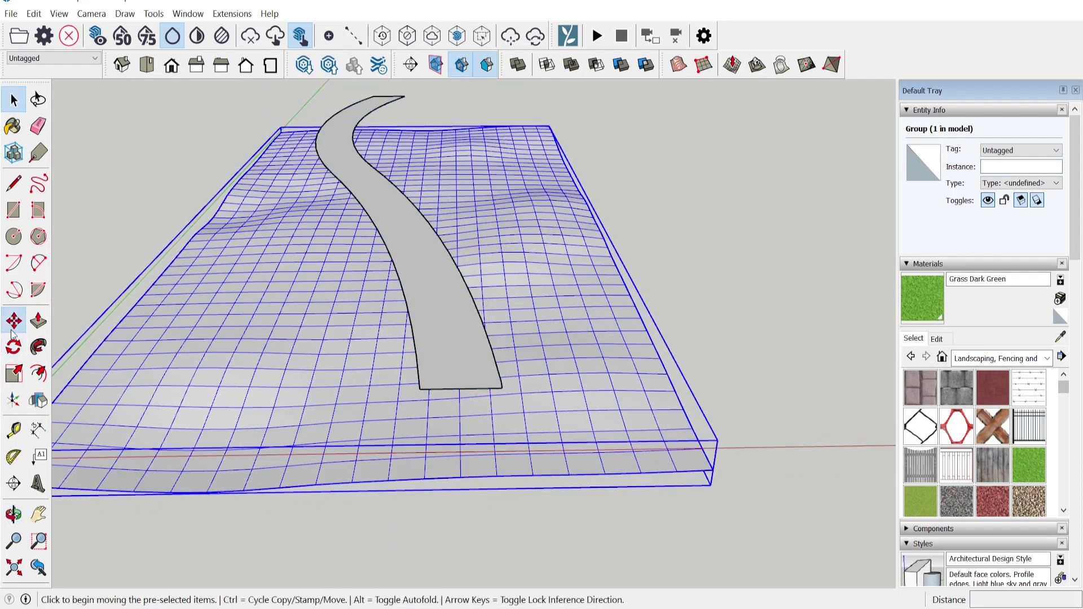
pyautogui.click(713, 470)
pyautogui.press('ctrl')
# - Soften the upper terrain copy's edges at 20 degrees with smooth normals and soften coplanar on
pyautogui.scroll(1, 716, 454)
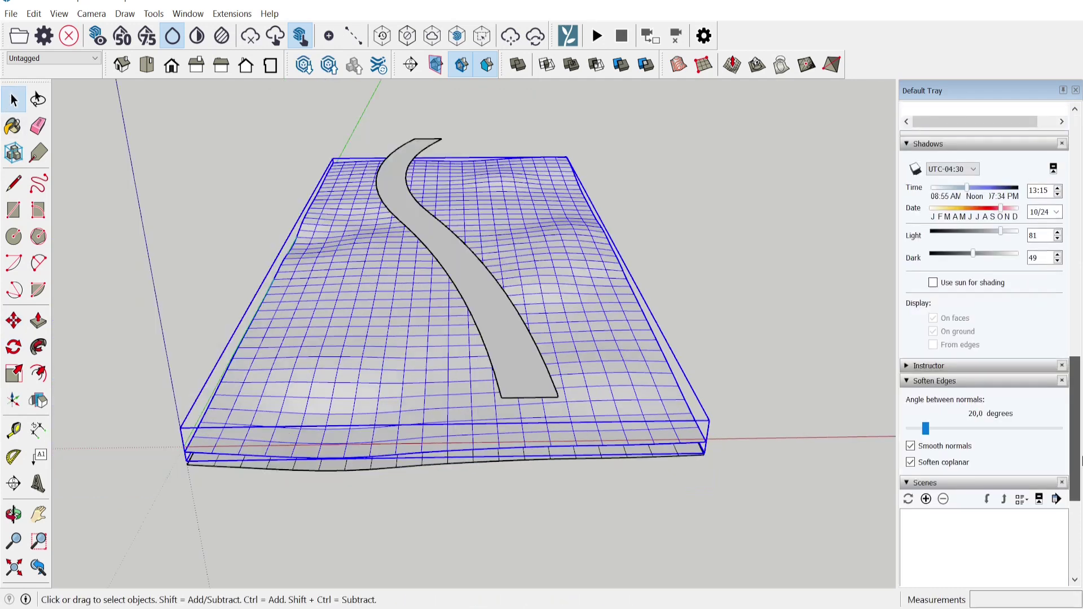
pyautogui.scroll(-1, 949, 451)
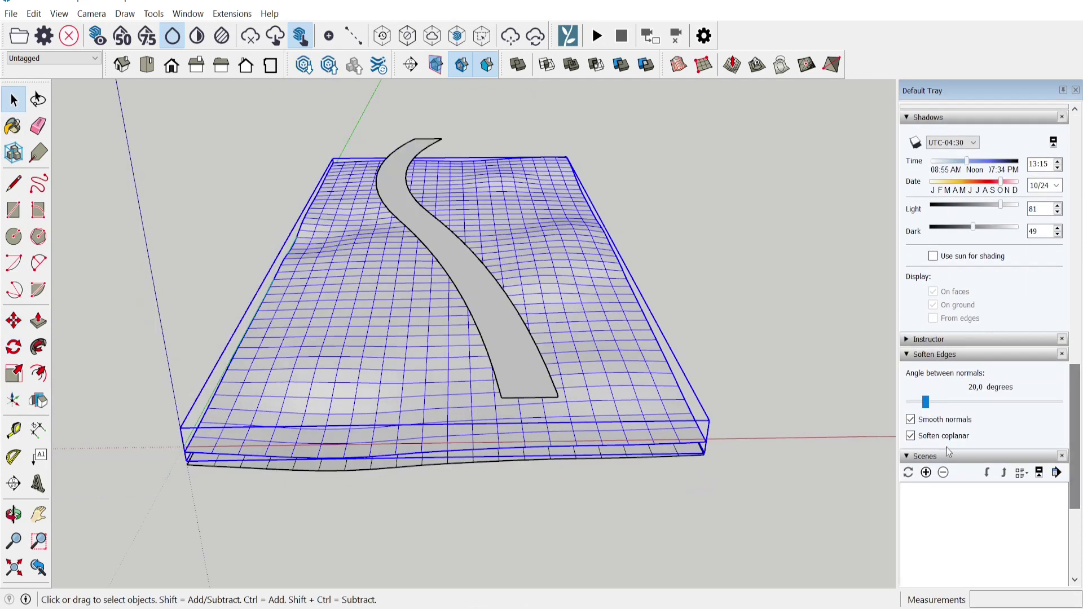
pyautogui.click(912, 436)
# - Drape the flat path group's outline onto the softened terrain copy
pyautogui.click(470, 300)
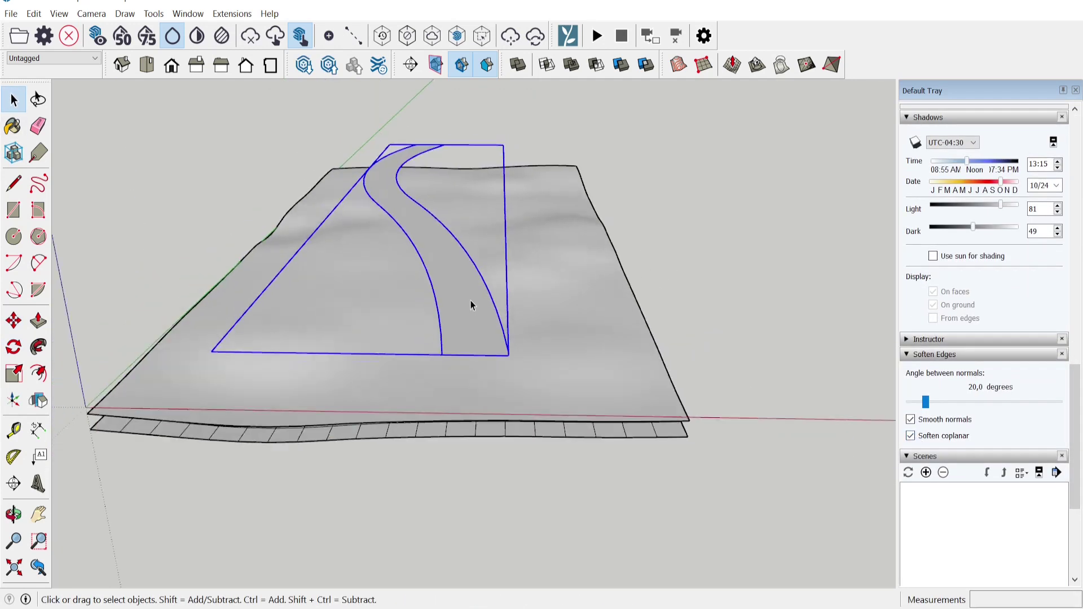
pyautogui.moveTo(470, 300); pyautogui.dragTo(475, 339, button='middle')
pyautogui.scroll(-1, 588, 289)
pyautogui.moveTo(576, 288); pyautogui.dragTo(543, 308, button='middle')
pyautogui.scroll(2, 543, 306)
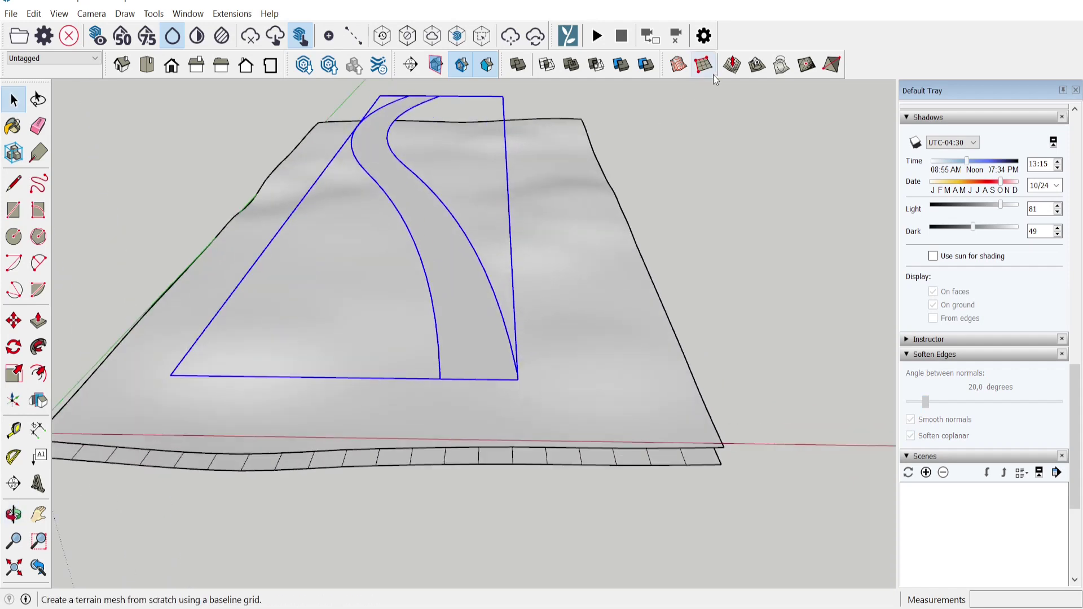
pyautogui.click(781, 64)
pyautogui.click(459, 302)
# - Inside the softened terrain copy, delete all geometry outside the draped outline so that only the curved path strip is left
pyautogui.doubleClick(513, 413)
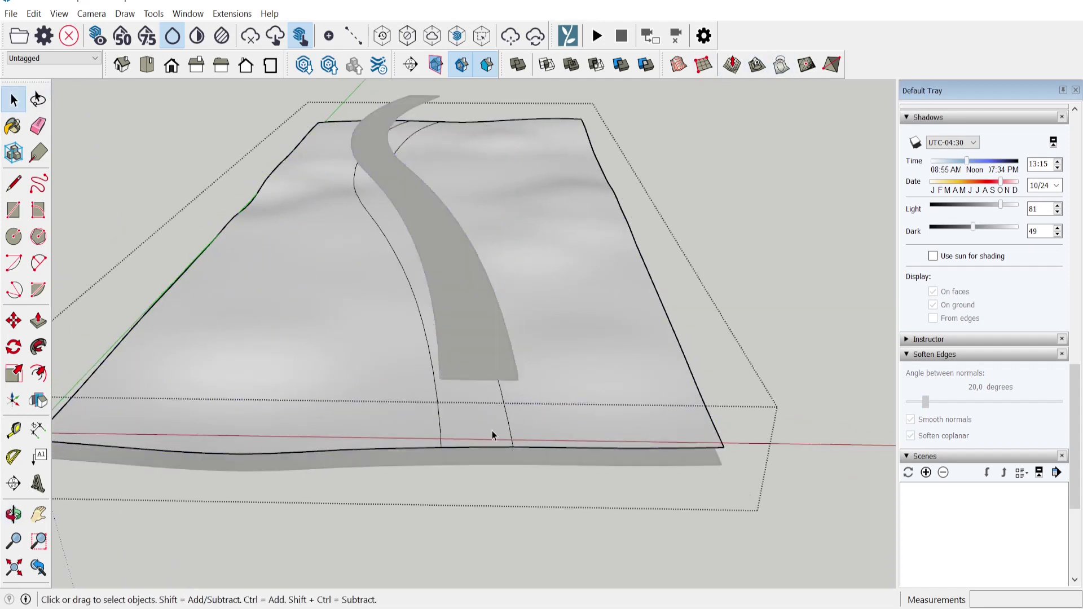
pyautogui.doubleClick(492, 413)
pyautogui.scroll(-1, 493, 401)
pyautogui.moveTo(493, 401); pyautogui.dragTo(530, 361, button='middle')
pyautogui.rightClick(382, 283)
pyautogui.click(447, 398)
pyautogui.moveTo(632, 338); pyautogui.dragTo(593, 377, button='middle')
pyautogui.scroll(2, 487, 417)
pyautogui.hotkey('ctrl', 'a')
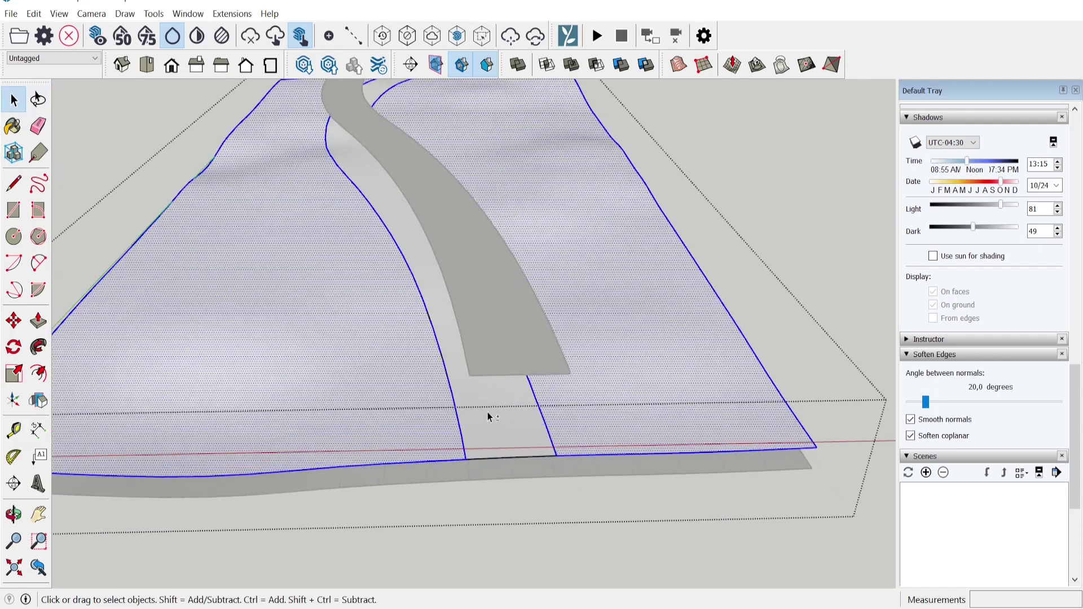
pyautogui.scroll(-5, 487, 418)
pyautogui.moveTo(491, 418); pyautogui.dragTo(479, 338, button='middle')
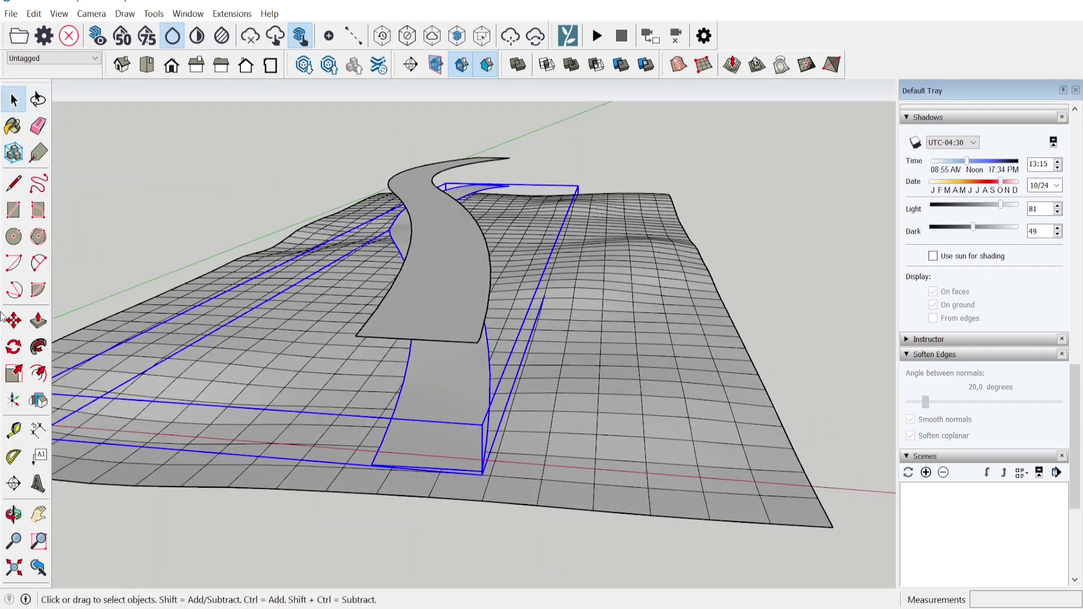
# - Copy the gridded terrain group from its front-right corner, with only a tiny offset from the original
pyautogui.moveTo(460, 439); pyautogui.dragTo(715, 392, button='middle')
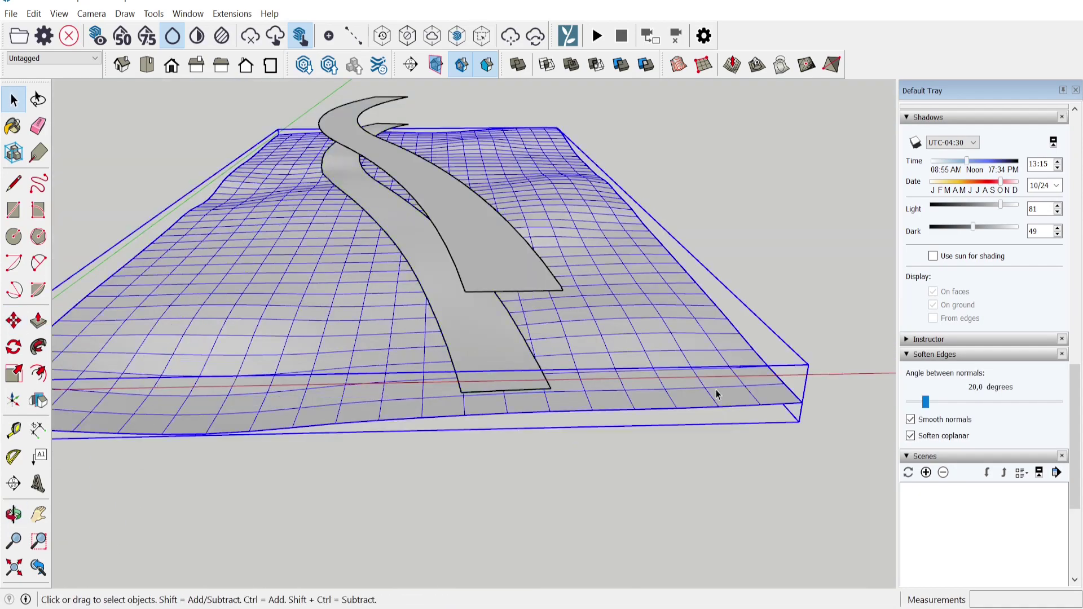
pyautogui.click(13, 321)
pyautogui.scroll(5, 734, 353)
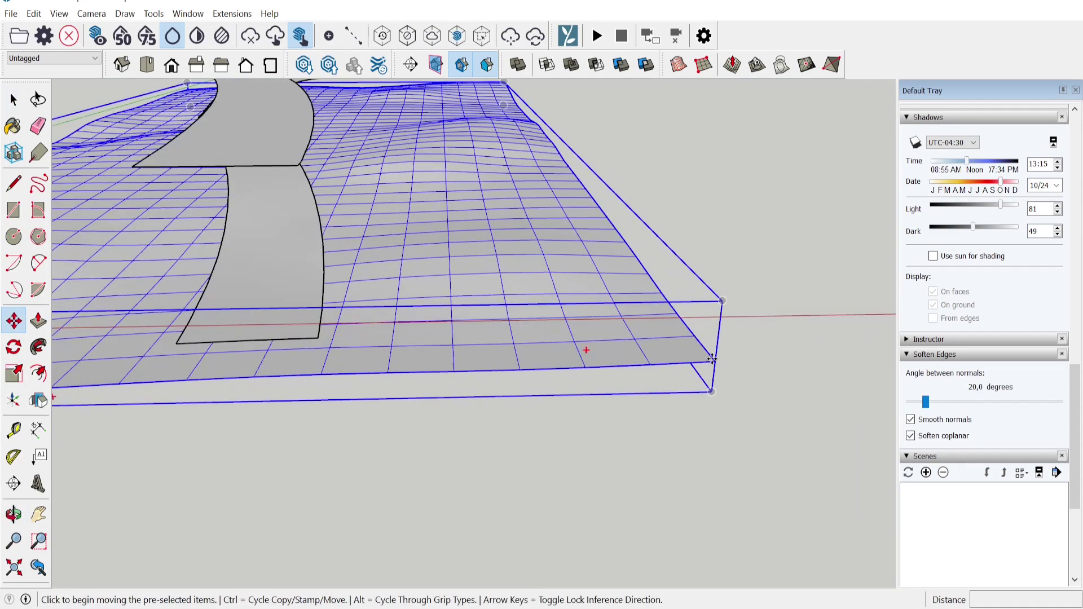
pyautogui.click(712, 359)
pyautogui.press('ctrl')
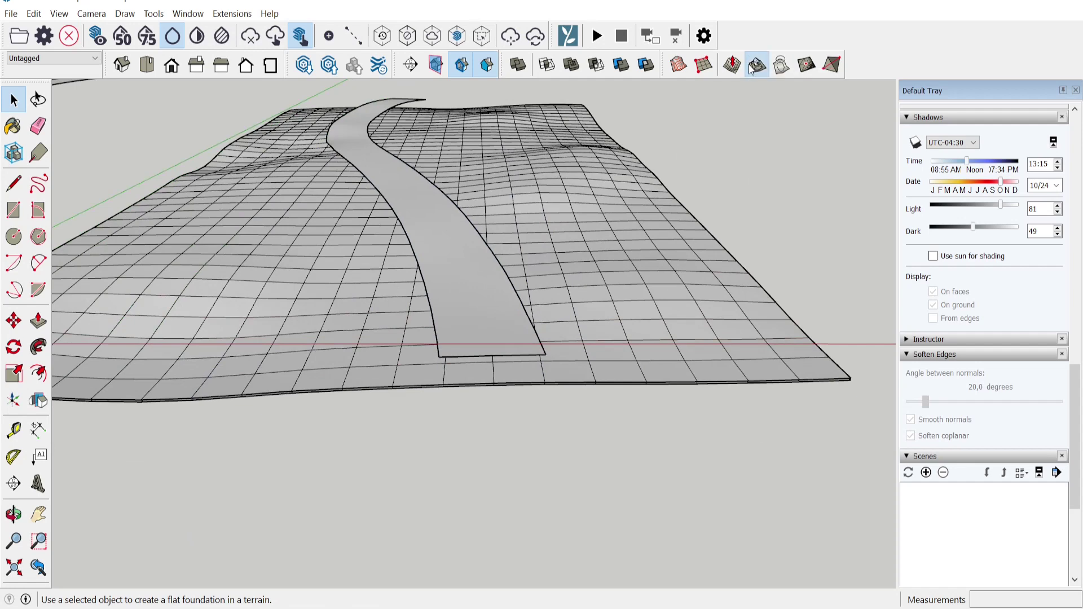
# - Stamp the draped path strip into the terrain mesh with a 500 mm offset, placing the stamped area below the terrain surface
pyautogui.click(756, 65)
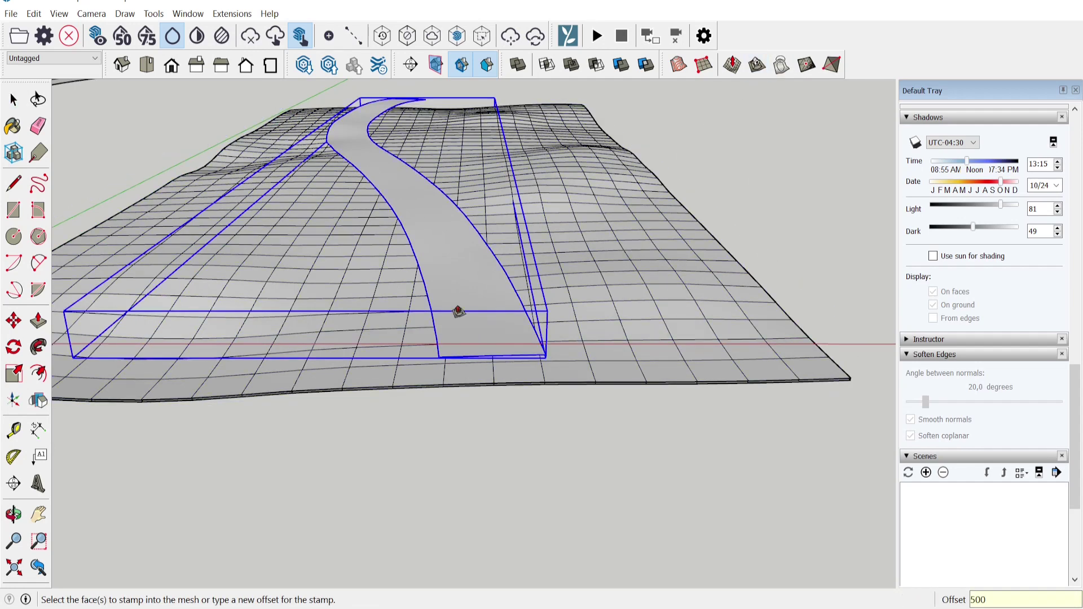
pyautogui.click(459, 298)
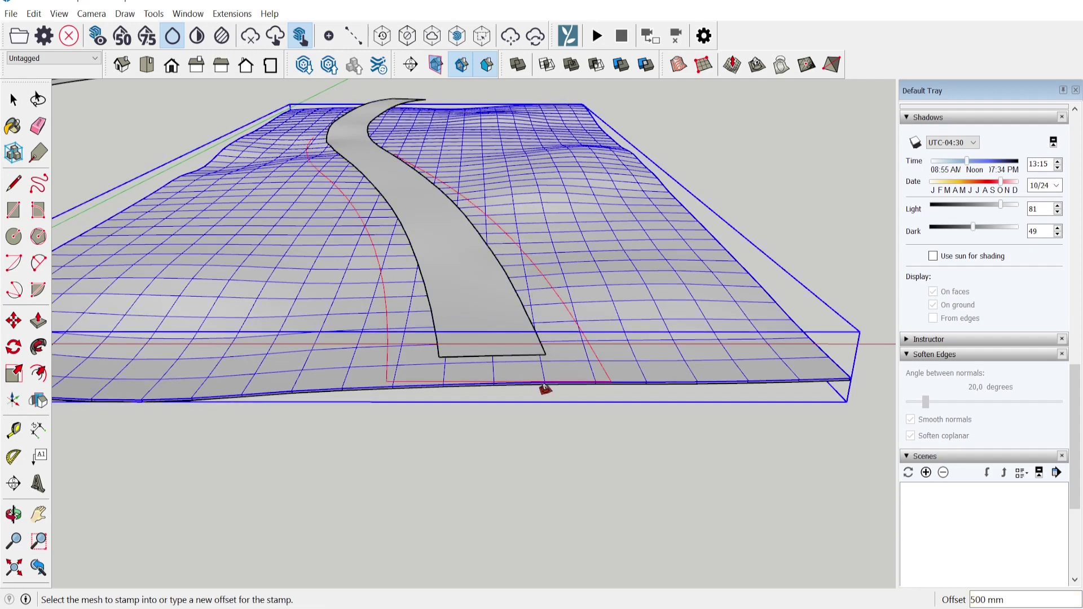
pyautogui.scroll(2, 552, 368)
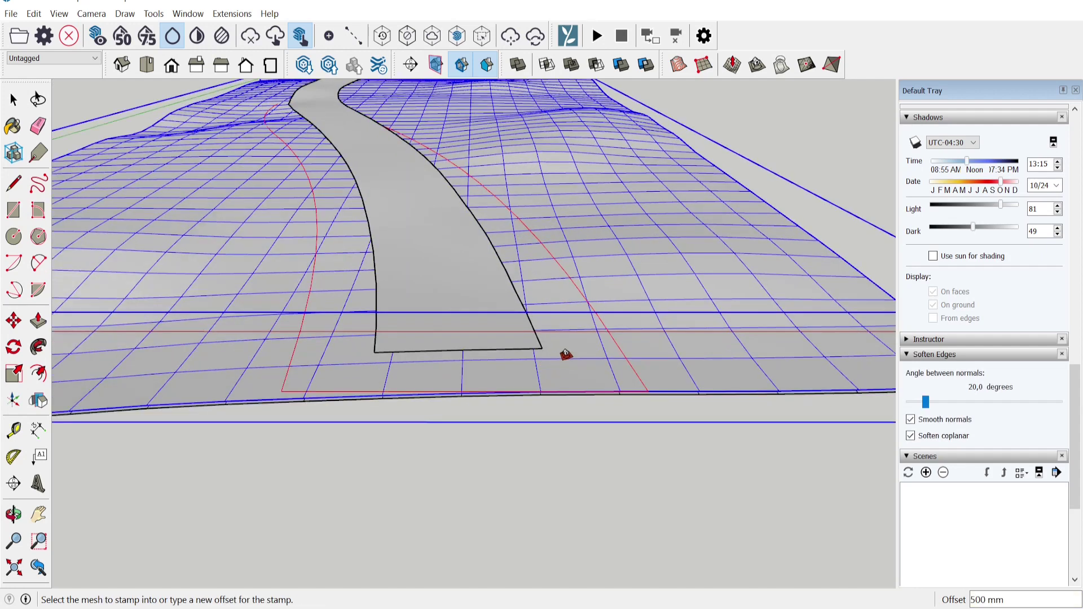
pyautogui.click(548, 355)
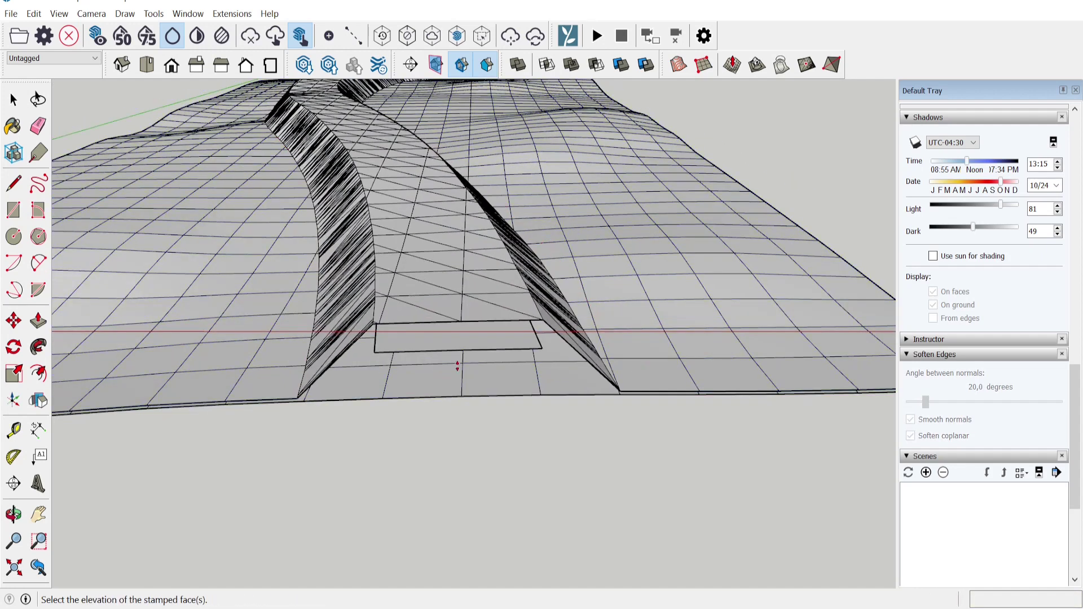
pyautogui.moveTo(452, 440); pyautogui.dragTo(497, 441, button='middle')
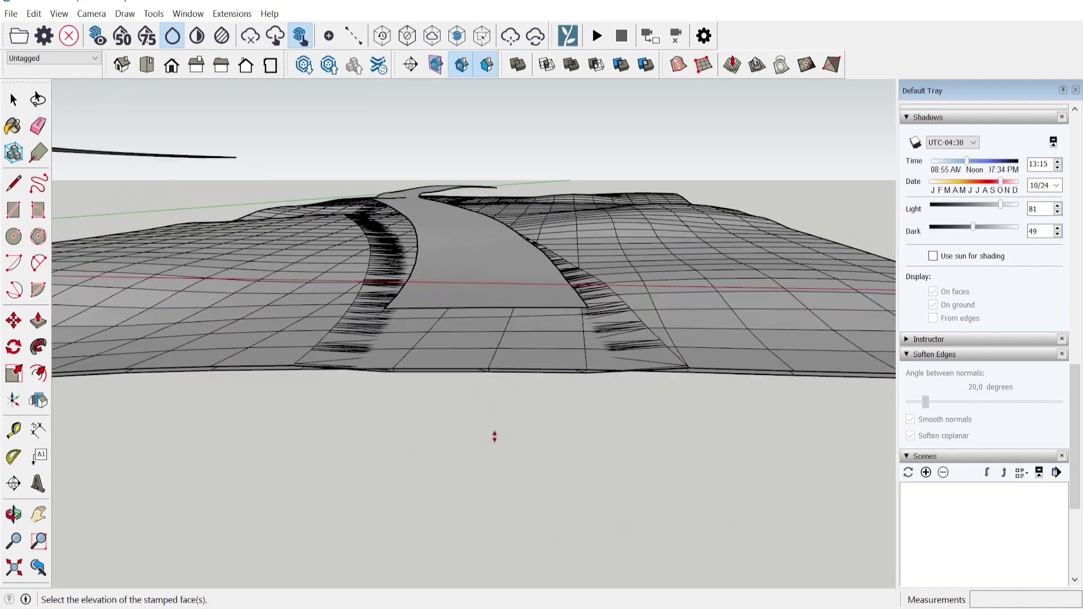
pyautogui.moveTo(489, 458)
pyautogui.mouseDown(button='middle')
pyautogui.moveTo(496, 382)
pyautogui.moveTo(491, 442)
pyautogui.mouseUp(button='middle')
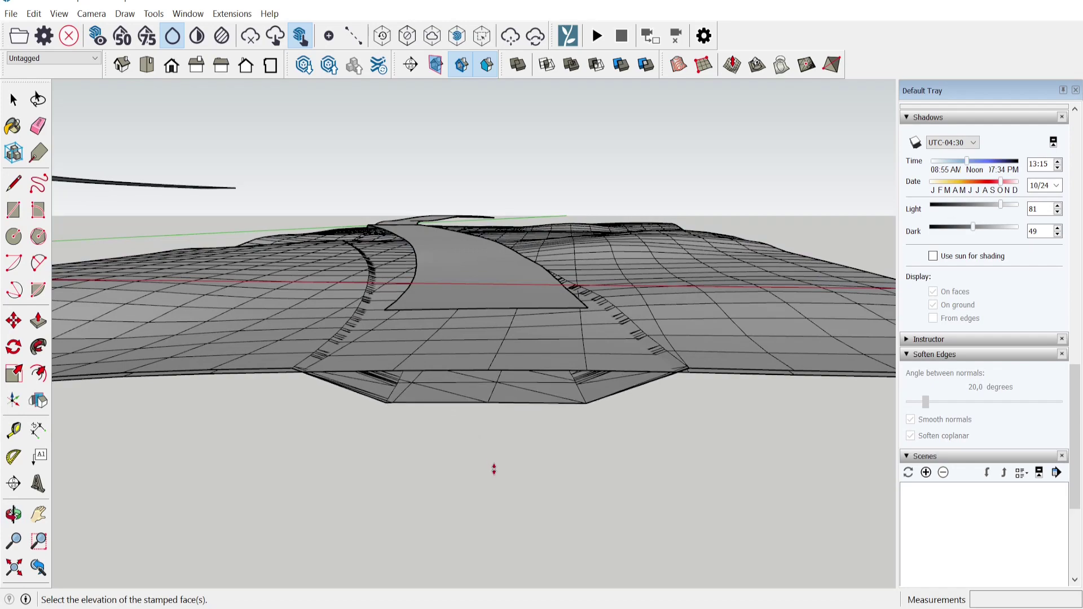
pyautogui.moveTo(495, 467); pyautogui.dragTo(465, 506, button='middle')
pyautogui.click(464, 505)
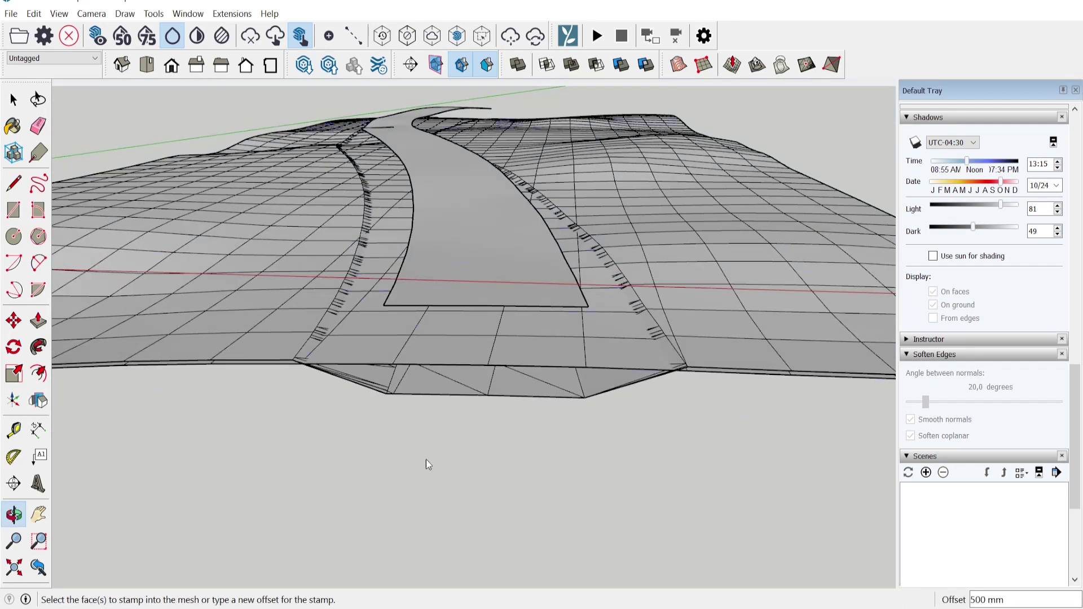
# - Copy the stamped terrain group from its front-right corner, with only a tiny offset from the original
pyautogui.click(14, 100)
pyautogui.moveTo(515, 438); pyautogui.dragTo(826, 360, button='middle')
pyautogui.press('m')
pyautogui.scroll(2, 827, 359)
pyautogui.click(777, 379)
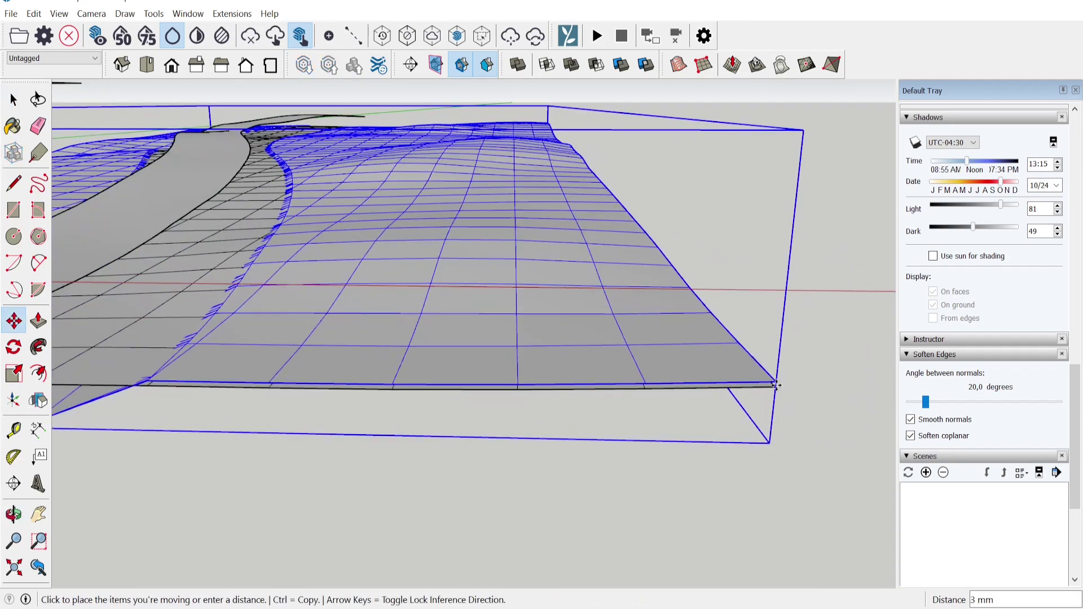
pyautogui.press('ctrl')
pyautogui.moveTo(775, 386); pyautogui.dragTo(725, 377, button='middle')
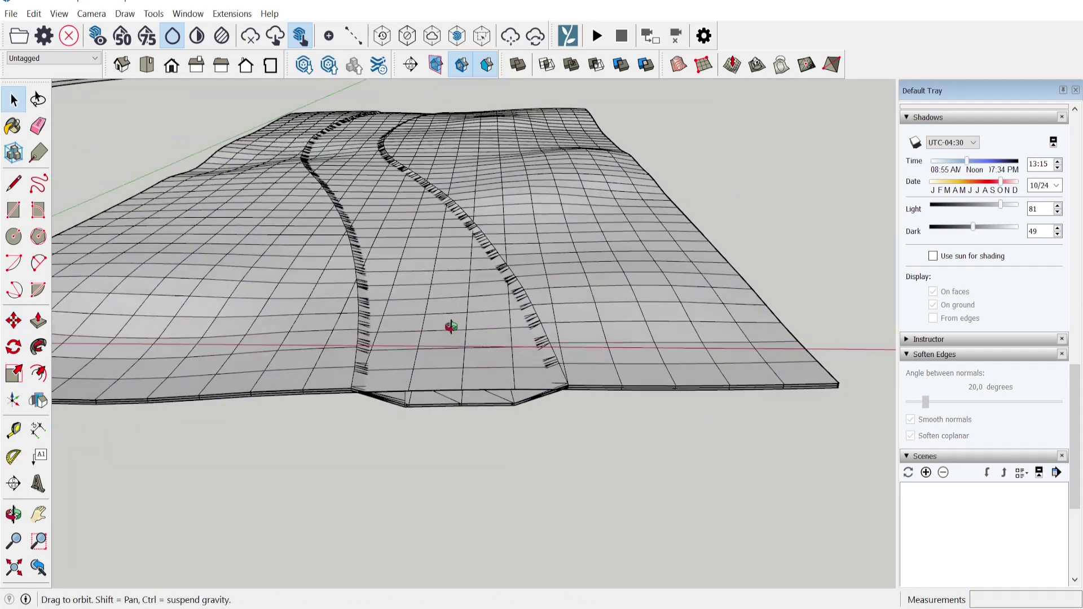
# - Start the Paint Bucket on the stamped terrain with the Grass Dark Green landscaping material
pyautogui.press('b')
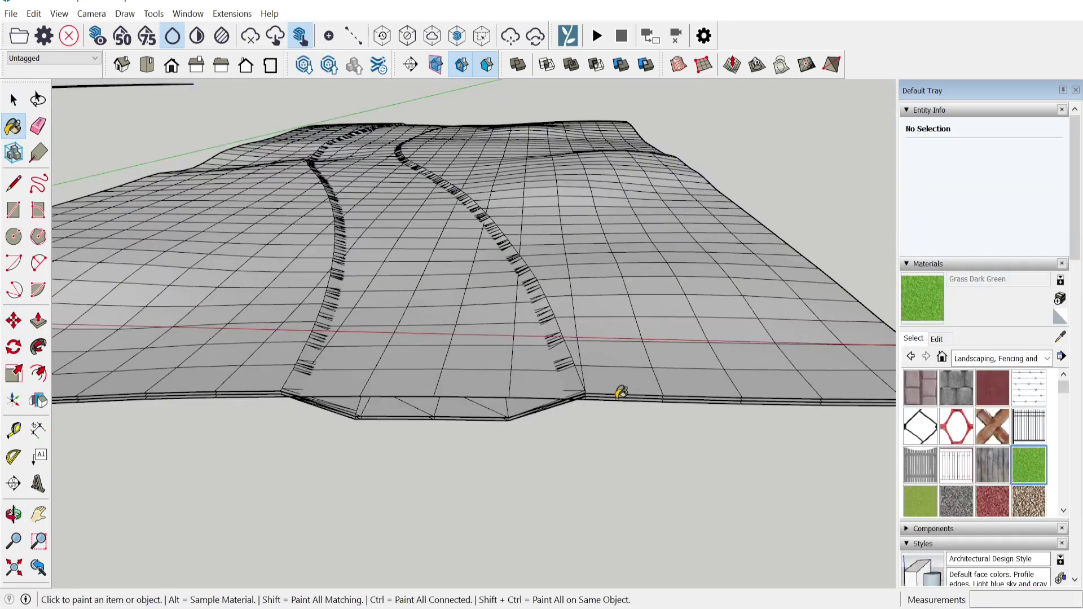
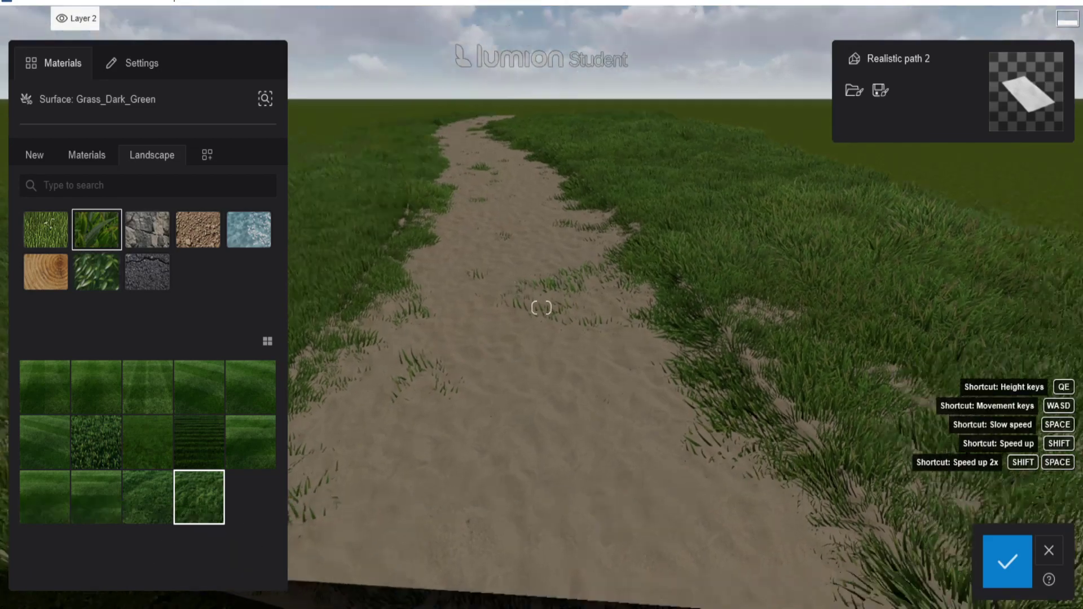
# - In Lumion, set the Grass_Dark_Green surface's grass length to about 65% and reduce its grass size
pyautogui.press('w')
pyautogui.moveTo(541, 307); pyautogui.dragTo(564, 310, button='right')
pyautogui.press('s')
pyautogui.moveTo(494, 254); pyautogui.dragTo(584, 333, button='right')
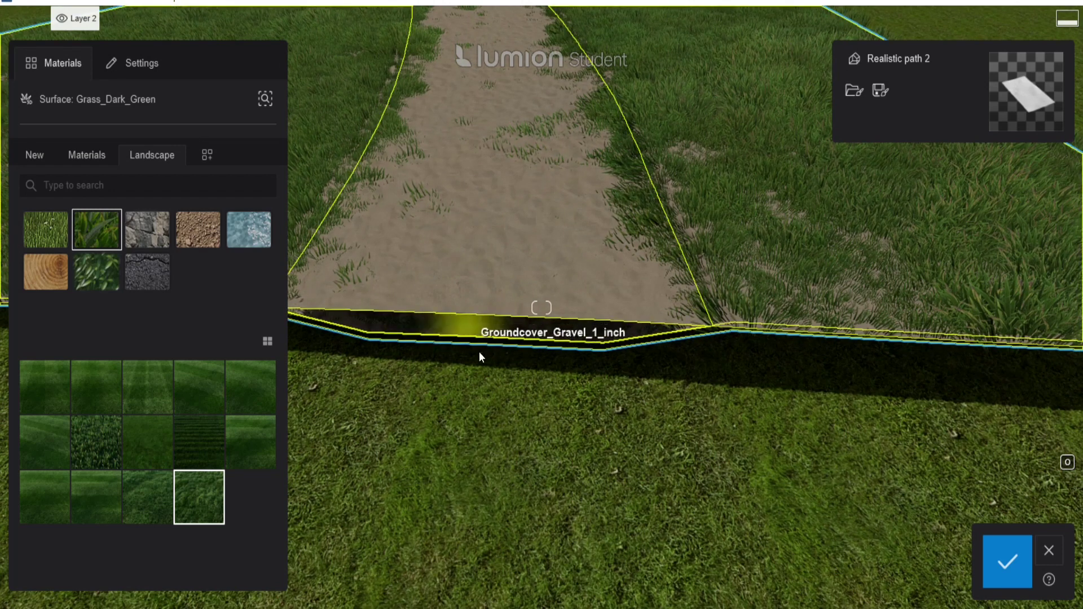
pyautogui.moveTo(481, 350); pyautogui.dragTo(452, 225, button='right')
pyautogui.press('w')
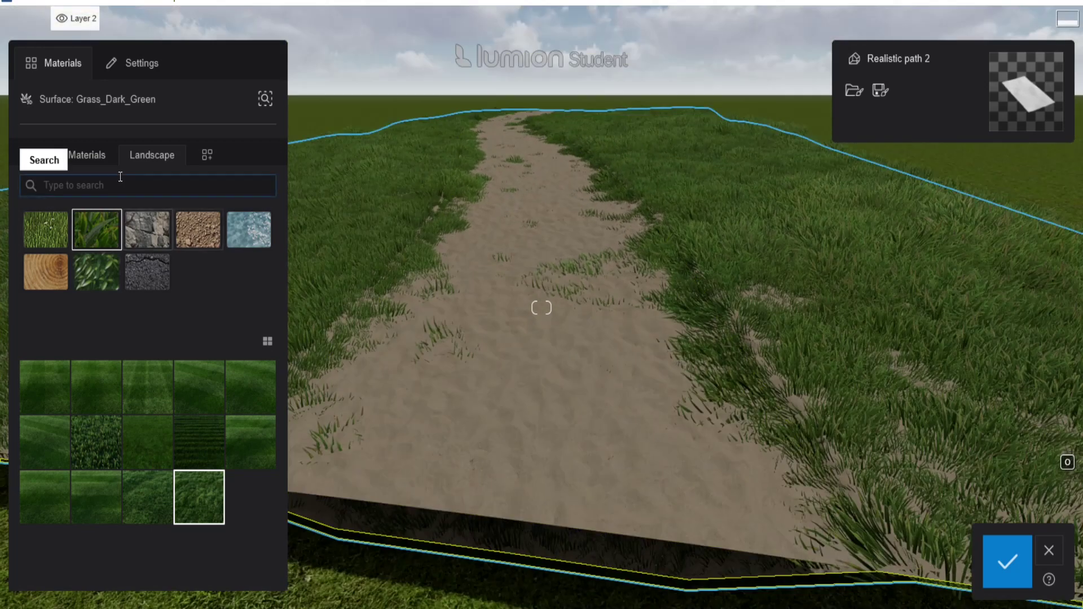
pyautogui.click(135, 63)
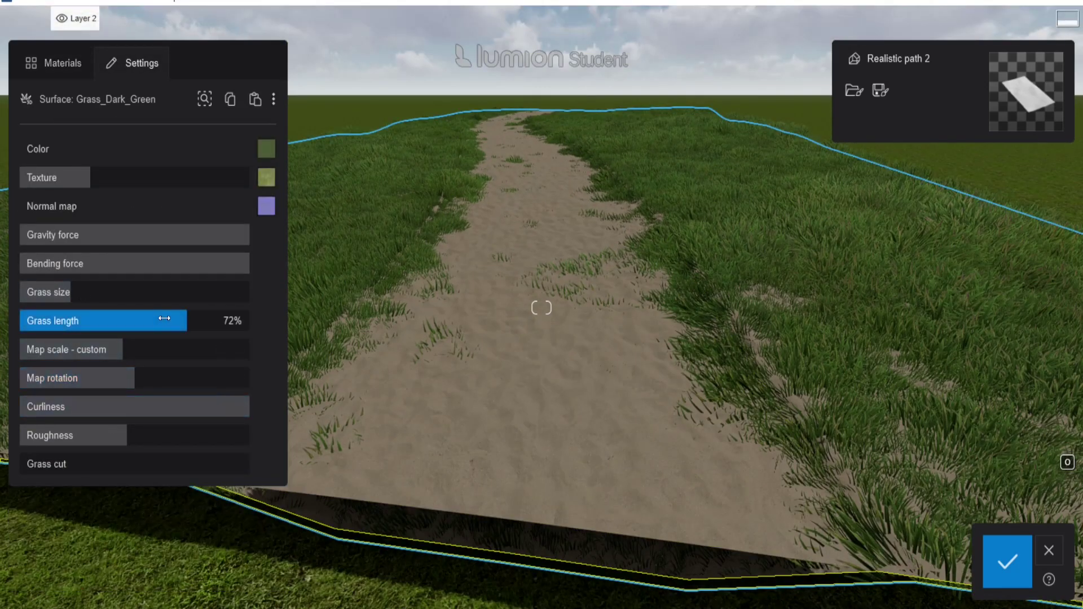
pyautogui.moveTo(164, 318); pyautogui.dragTo(159, 317)
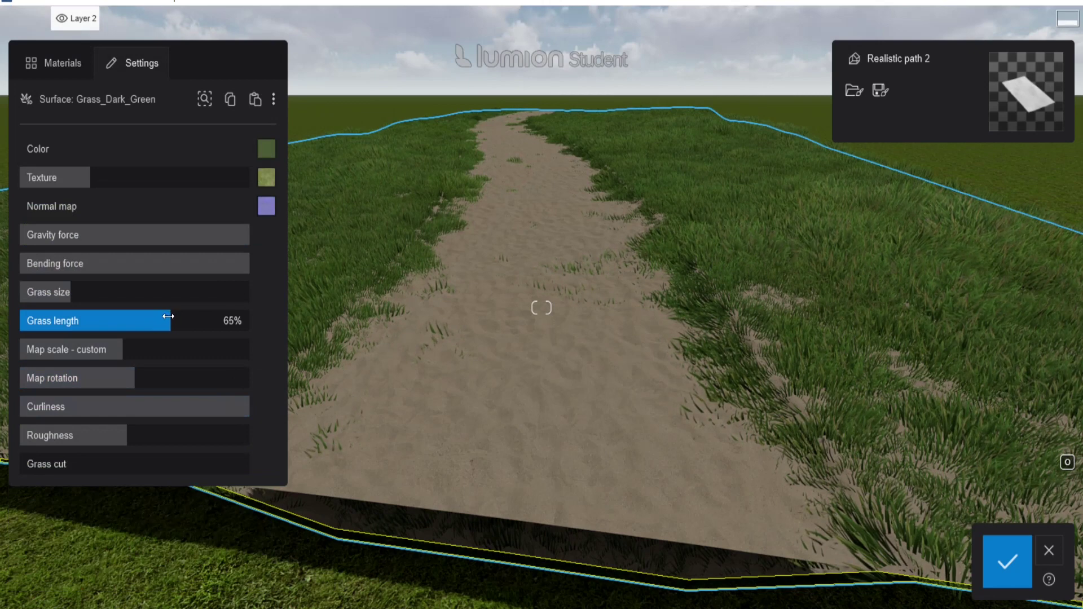
pyautogui.moveTo(68, 291); pyautogui.dragTo(130, 302)
# - Reduce the grass's curliness to about half its range, set its bending force to 49%, and lower its gravity force to nearly zero
pyautogui.moveTo(157, 406); pyautogui.dragTo(119, 404)
pyautogui.click(135, 260)
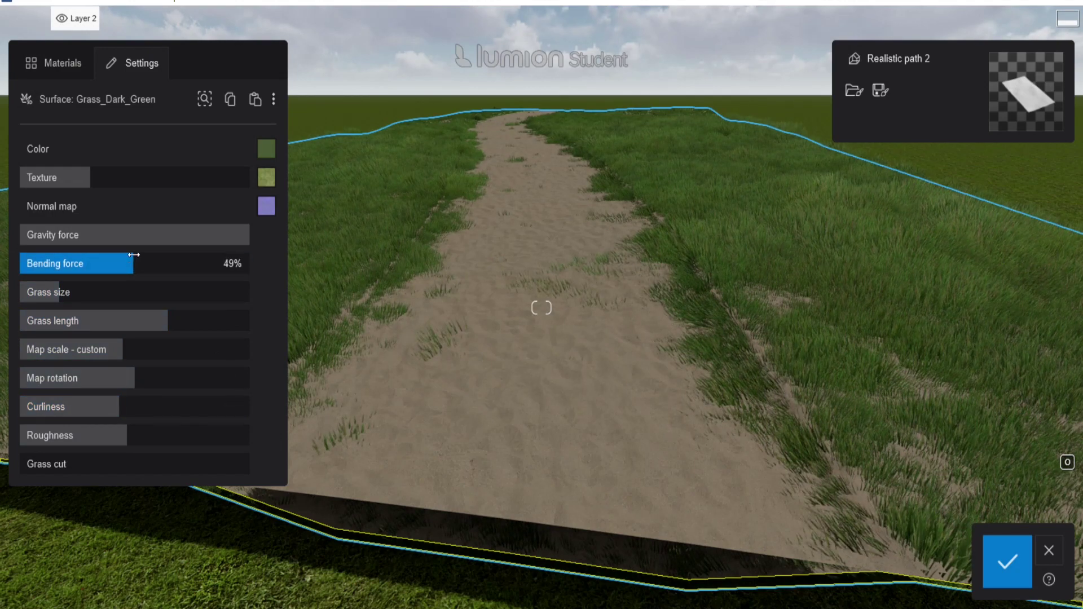
pyautogui.click(129, 234)
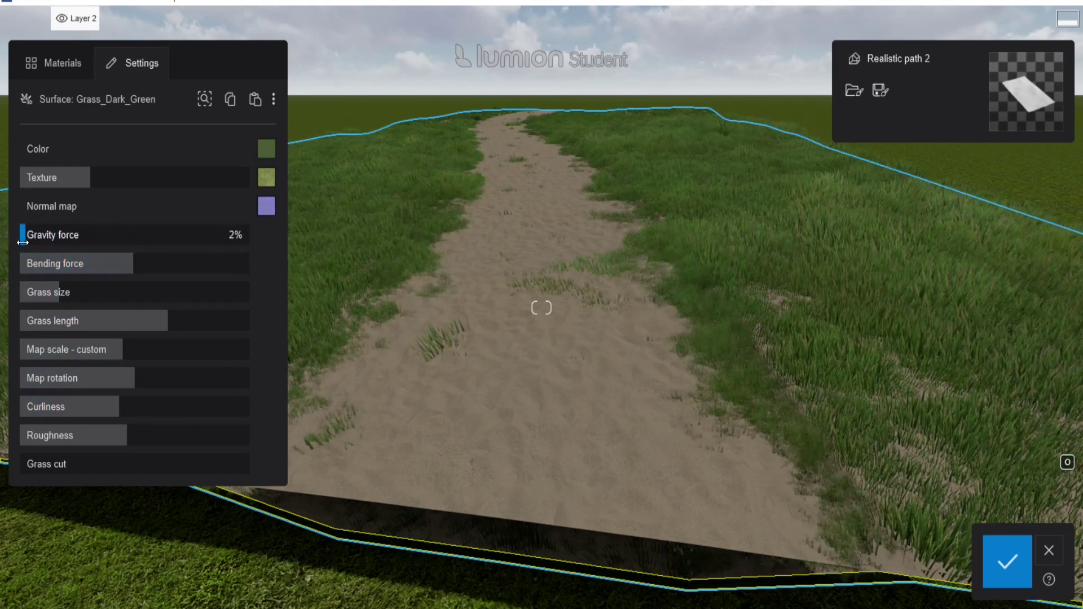
# - Inspect the adjusted grass along the gravel path from above and at the path's front edge
pyautogui.moveTo(506, 298); pyautogui.dragTo(506, 127, button='right')
pyautogui.press('w')
pyautogui.press('e')
pyautogui.press('w')
pyautogui.press('q')
pyautogui.moveTo(541, 308); pyautogui.dragTo(506, 361, button='right')
pyautogui.press('s')
pyautogui.press('q')
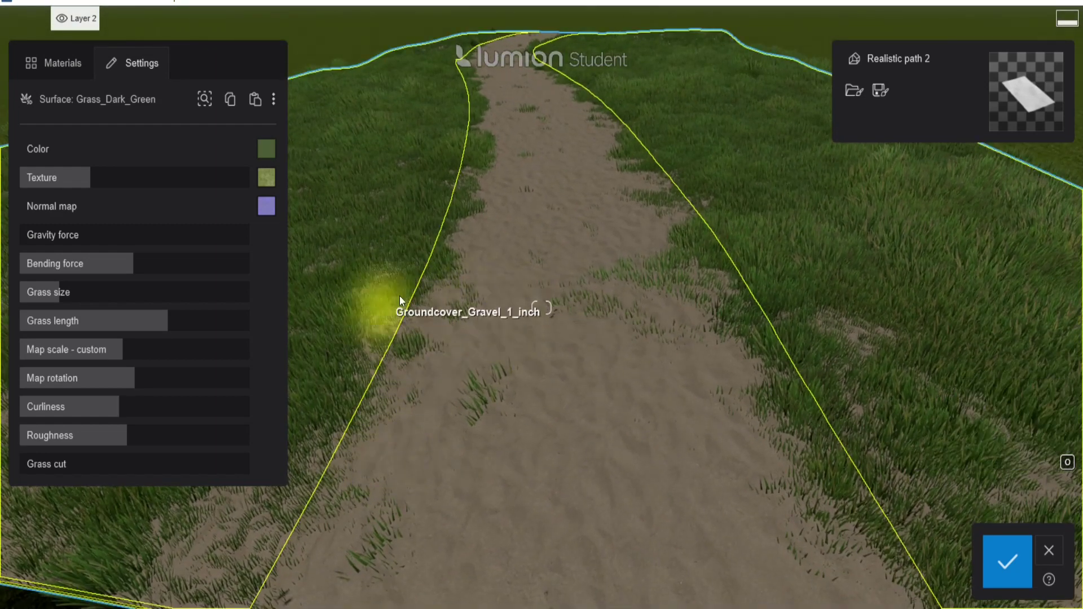
pyautogui.moveTo(624, 405); pyautogui.dragTo(593, 383, button='right')
pyautogui.press('s')
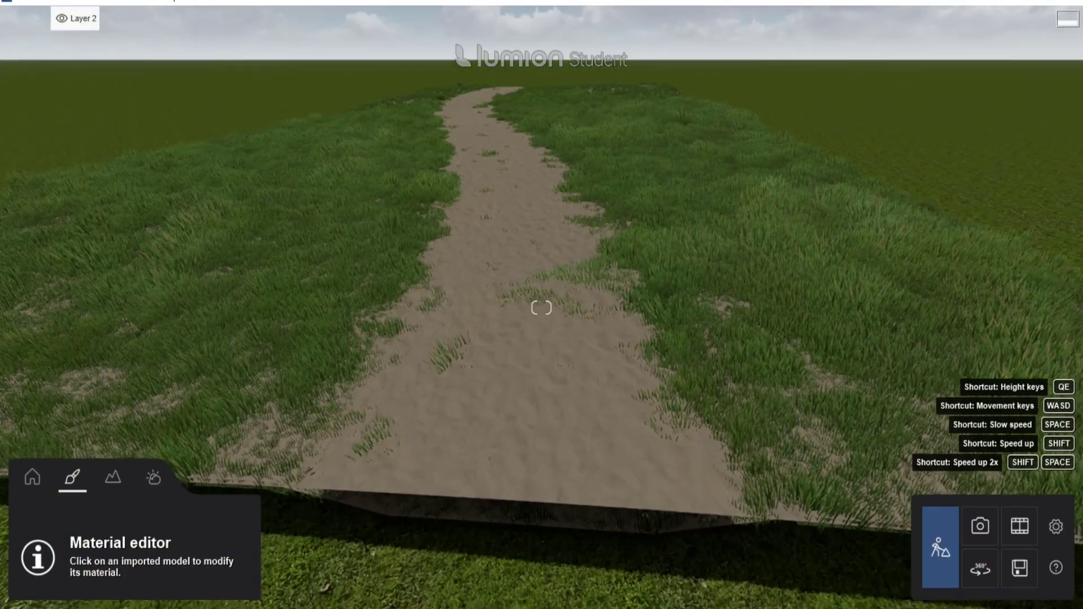
pyautogui.moveTo(476, 464); pyautogui.dragTo(475, 455, button='right')
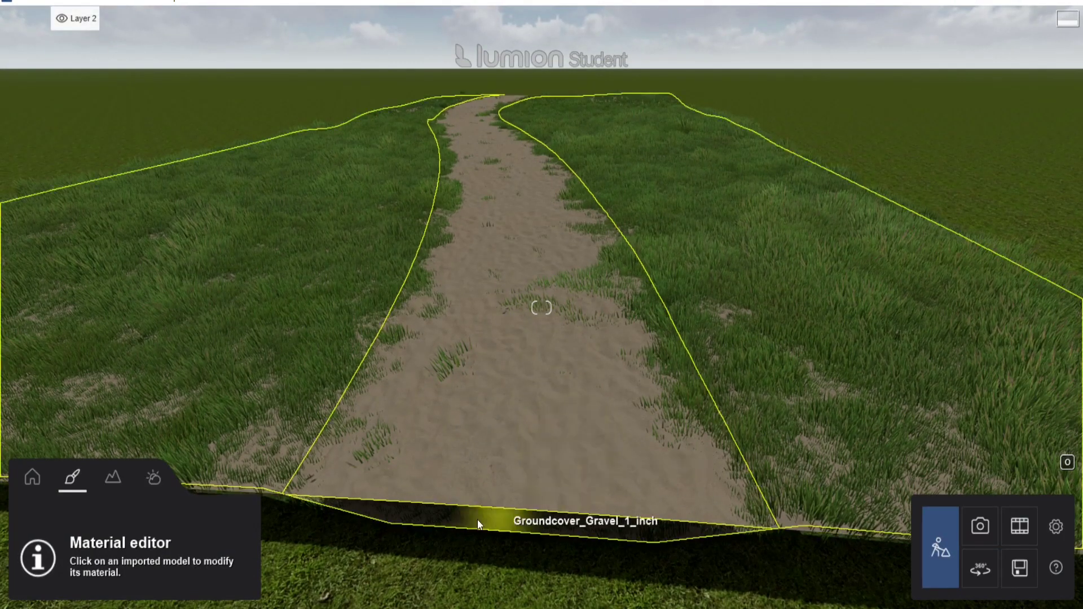
pyautogui.click(517, 466)
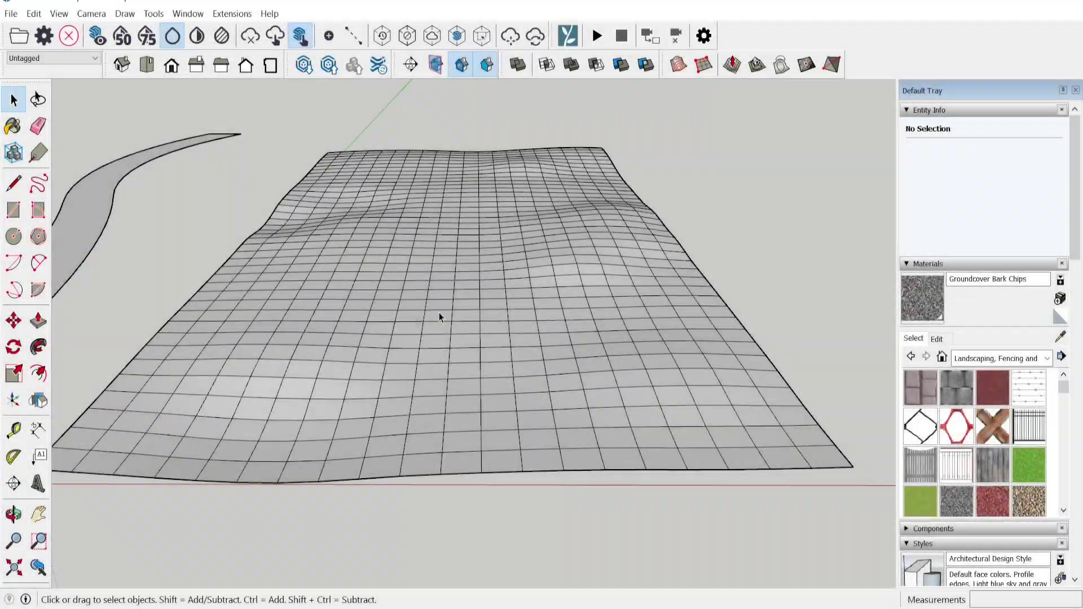
# - Switch to SketchUp and examine the gridded terrain and the flat curved path group beside it
pyautogui.moveTo(440, 317); pyautogui.dragTo(496, 339, button='middle')
pyautogui.moveTo(557, 282); pyautogui.dragTo(519, 358, button='middle')
pyautogui.scroll(-3, 519, 357)
pyautogui.moveTo(528, 426); pyautogui.dragTo(536, 394, button='middle')
pyautogui.scroll(2, 537, 394)
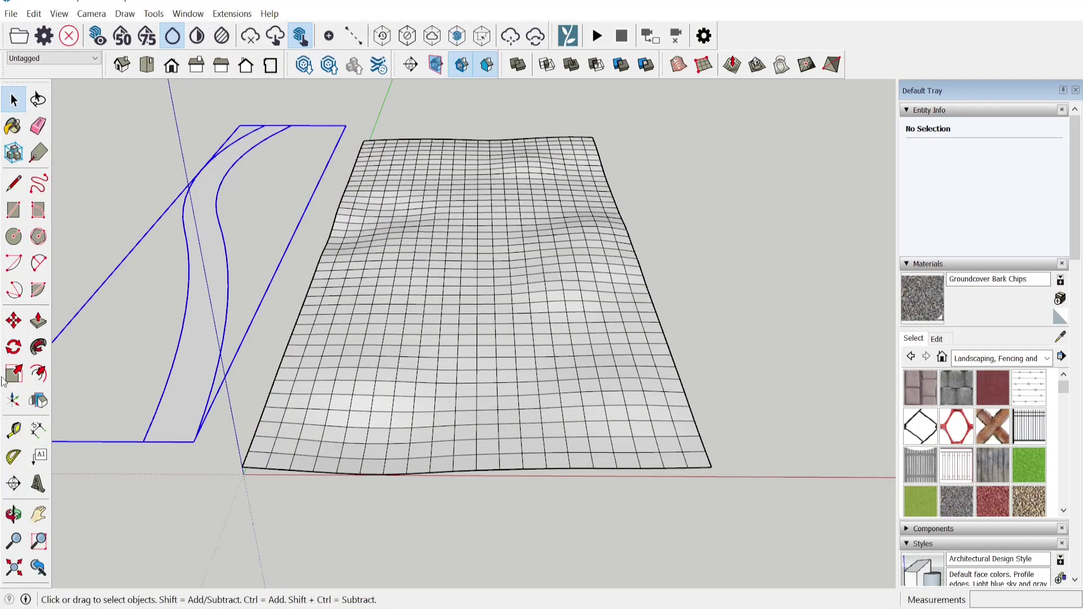
pyautogui.click(632, 361)
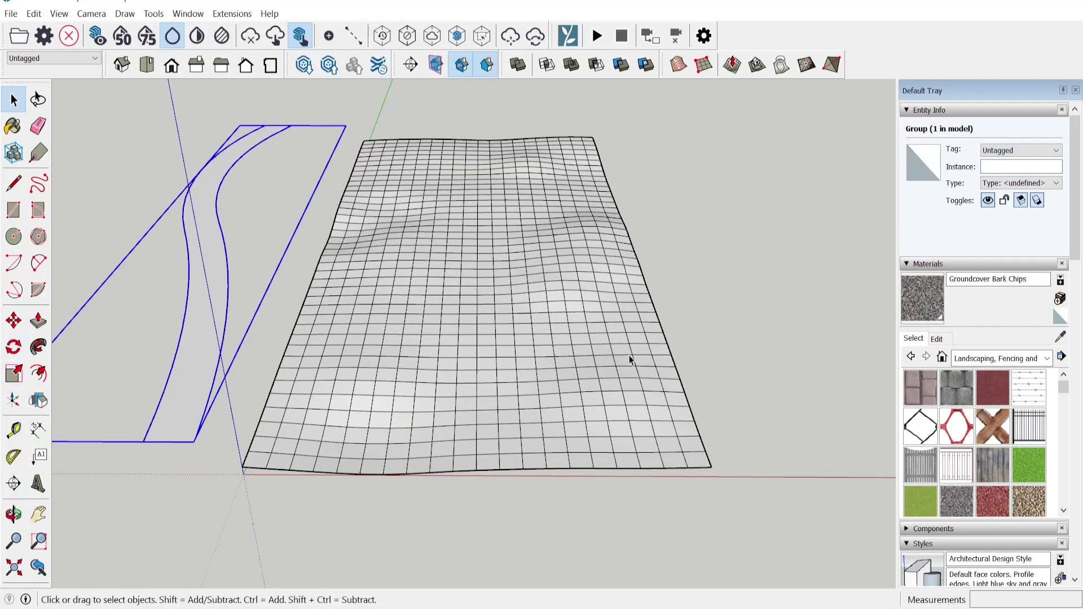
pyautogui.moveTo(632, 360); pyautogui.dragTo(483, 432, button='middle')
pyautogui.scroll(1, 483, 432)
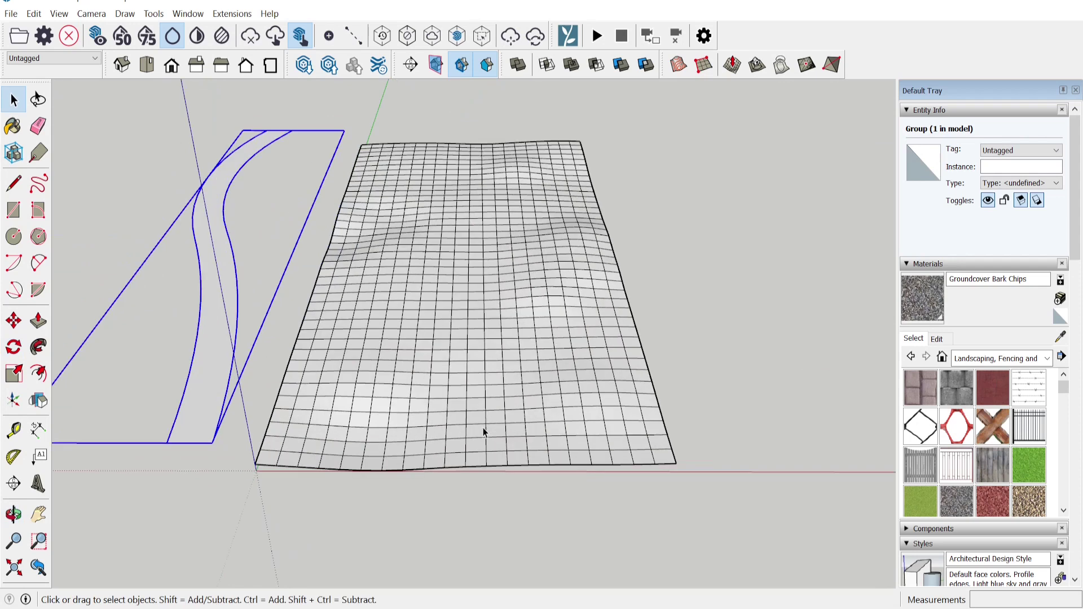
pyautogui.moveTo(484, 432); pyautogui.dragTo(513, 403, button='middle')
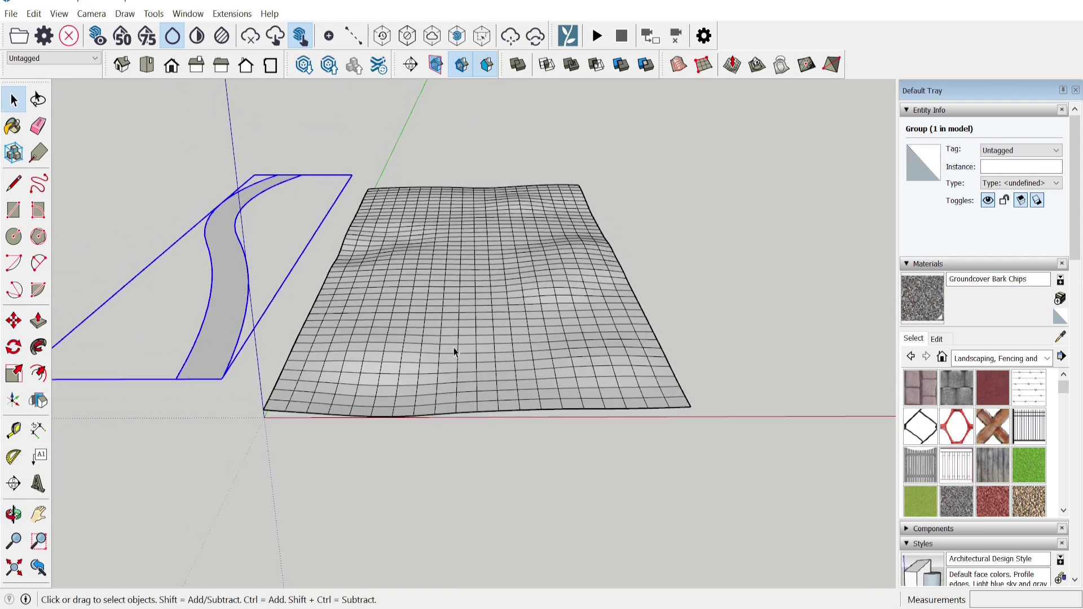
pyautogui.scroll(3, 454, 352)
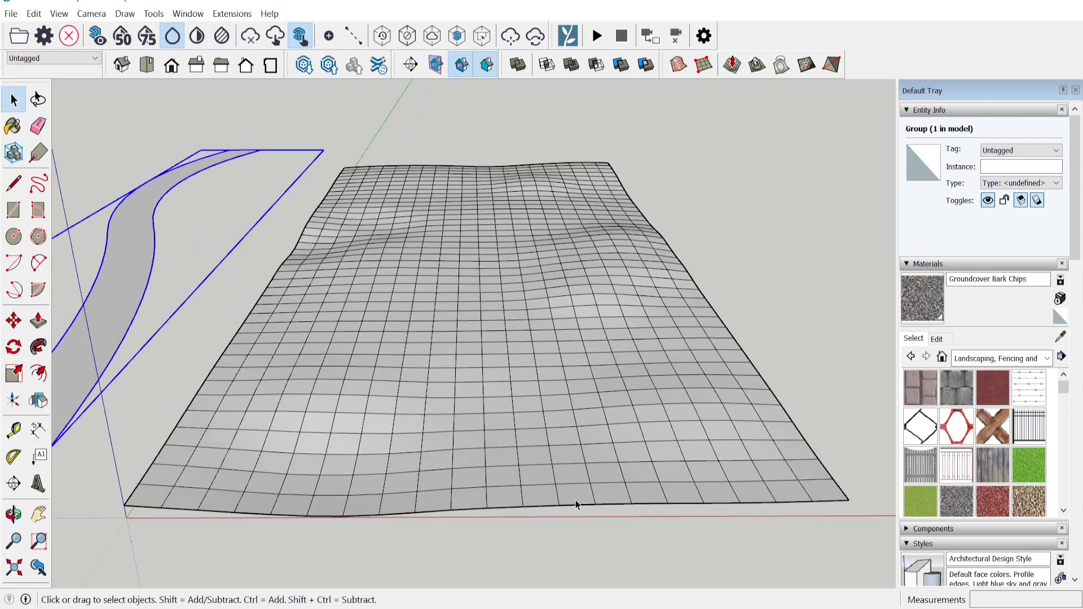
pyautogui.moveTo(480, 249); pyautogui.dragTo(504, 377, button='middle')
# - Move the flat curved path group about 8227 mm along the red axis so that it sits over the gridded terrain
pyautogui.press('m')
pyautogui.scroll(-3, 504, 378)
pyautogui.press('ctrl')
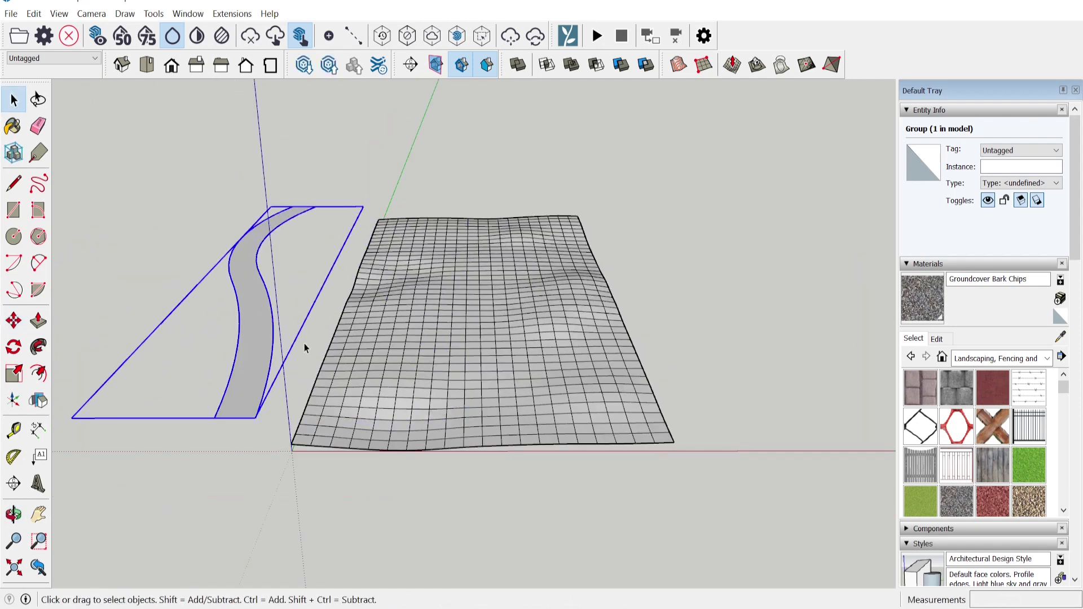
pyautogui.moveTo(304, 348); pyautogui.dragTo(435, 387, button='middle')
pyautogui.moveTo(399, 339); pyautogui.dragTo(316, 344, button='middle')
pyautogui.click(181, 340)
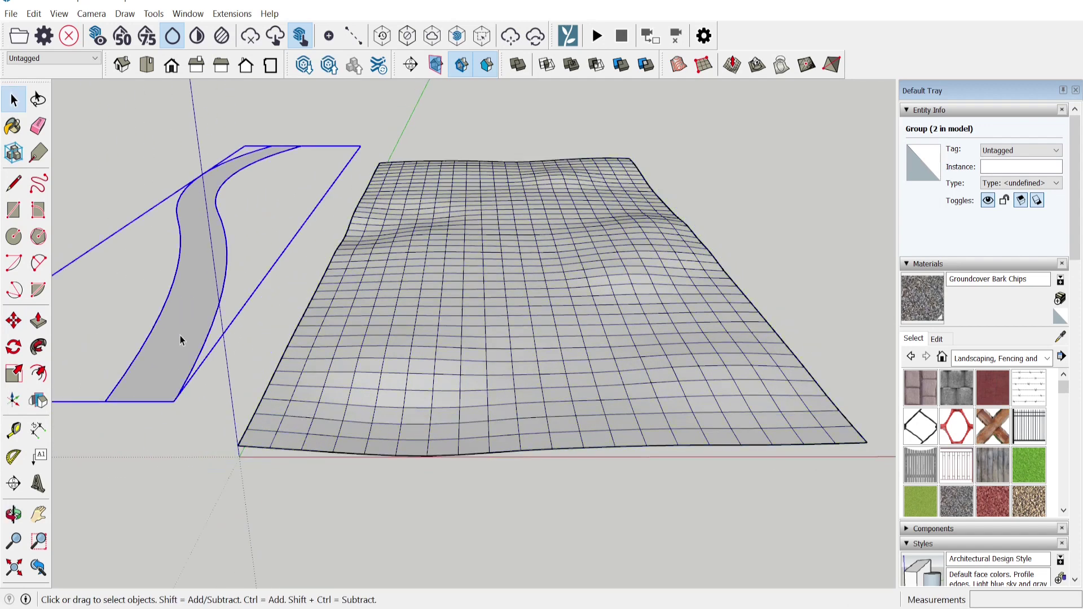
pyautogui.click(156, 396)
pyautogui.scroll(-2, 520, 394)
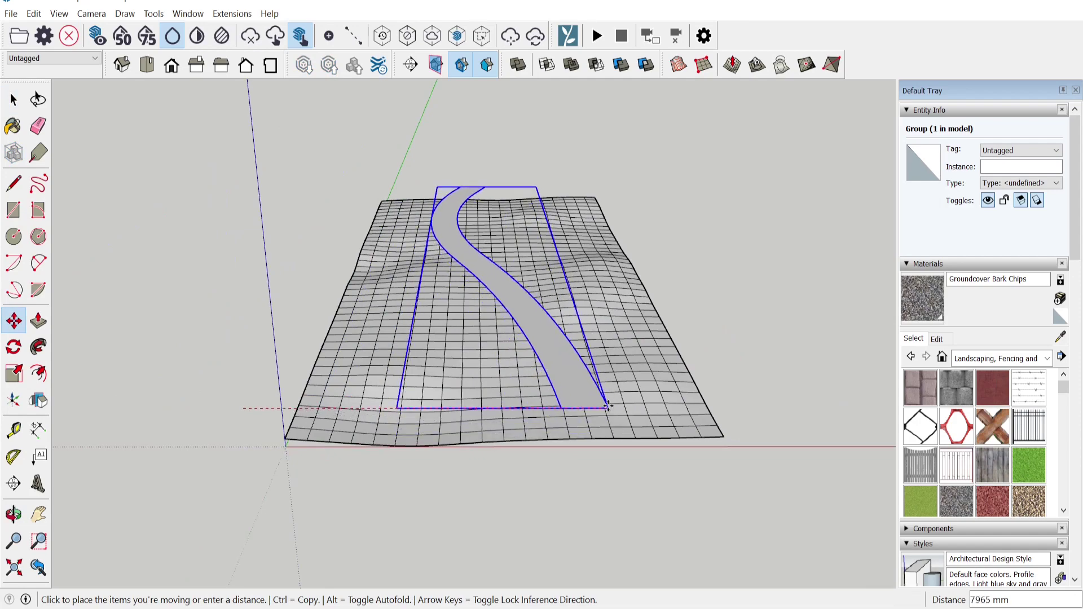
pyautogui.scroll(2, 603, 409)
pyautogui.scroll(1, 592, 417)
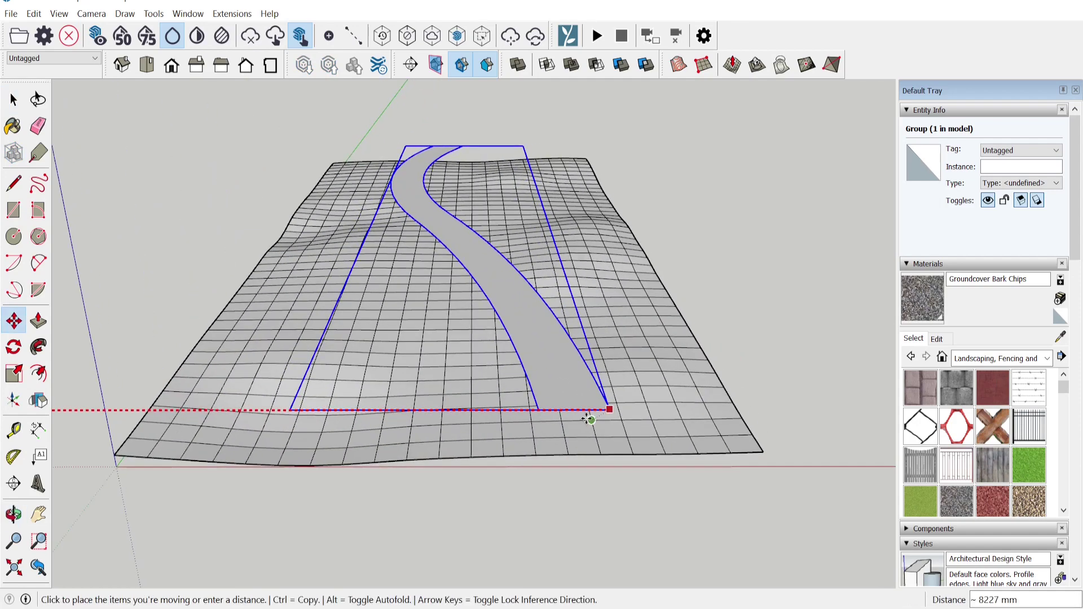
pyautogui.click(593, 423)
# - Copy the gridded terrain group a small distance straight up from its front-right corner
pyautogui.moveTo(486, 390); pyautogui.dragTo(479, 367, button='middle')
pyautogui.moveTo(412, 349); pyautogui.dragTo(426, 325, button='middle')
pyautogui.scroll(3, 426, 333)
pyautogui.click(536, 344)
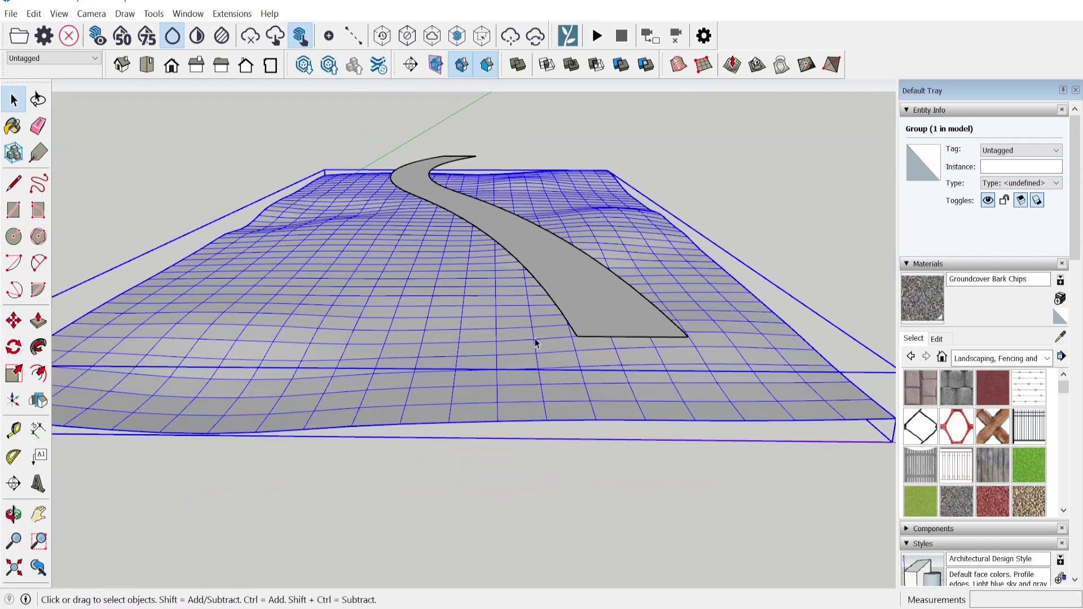
pyautogui.scroll(-2, 537, 343)
pyautogui.keyDown('shift'); pyautogui.moveTo(581, 310); pyautogui.dragTo(423, 370, button='middle'); pyautogui.keyUp('shift')
pyautogui.click(9, 329)
pyautogui.moveTo(528, 395); pyautogui.dragTo(536, 355, button='middle')
pyautogui.scroll(2, 649, 399)
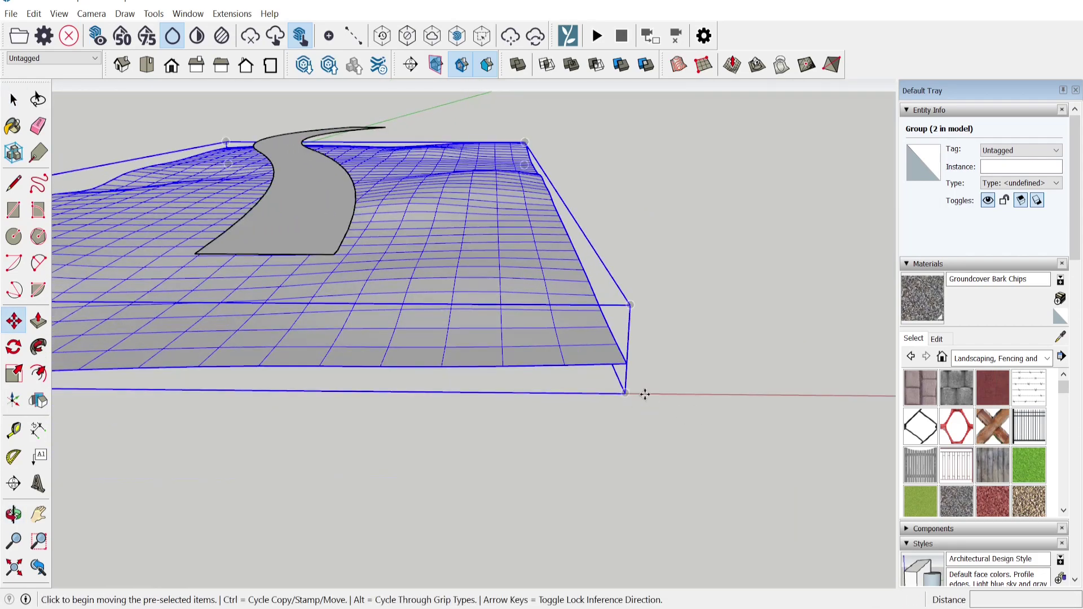
pyautogui.click(627, 393)
pyautogui.press('ctrl')
pyautogui.click(626, 371)
pyautogui.press('space')
# - Inside the flat path group, offset the path face's outline inward to form a narrower inner path
pyautogui.scroll(-5, 593, 378)
pyautogui.moveTo(451, 293); pyautogui.dragTo(483, 419, button='middle')
pyautogui.scroll(2, 483, 419)
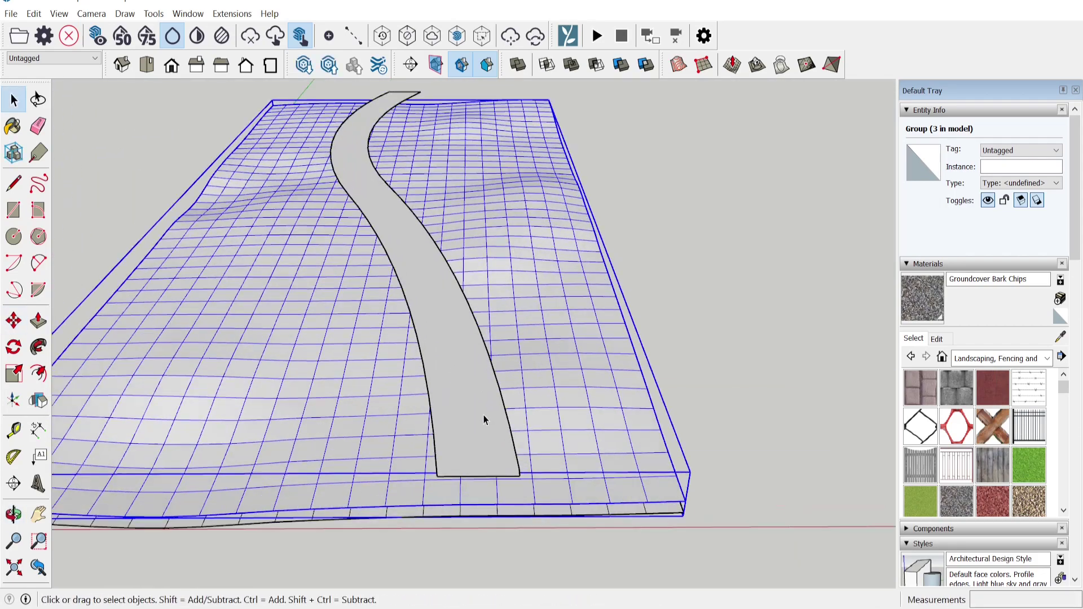
pyautogui.doubleClick(483, 418)
pyautogui.click(483, 418)
pyautogui.press('l')
pyautogui.click(14, 99)
pyautogui.click(484, 364)
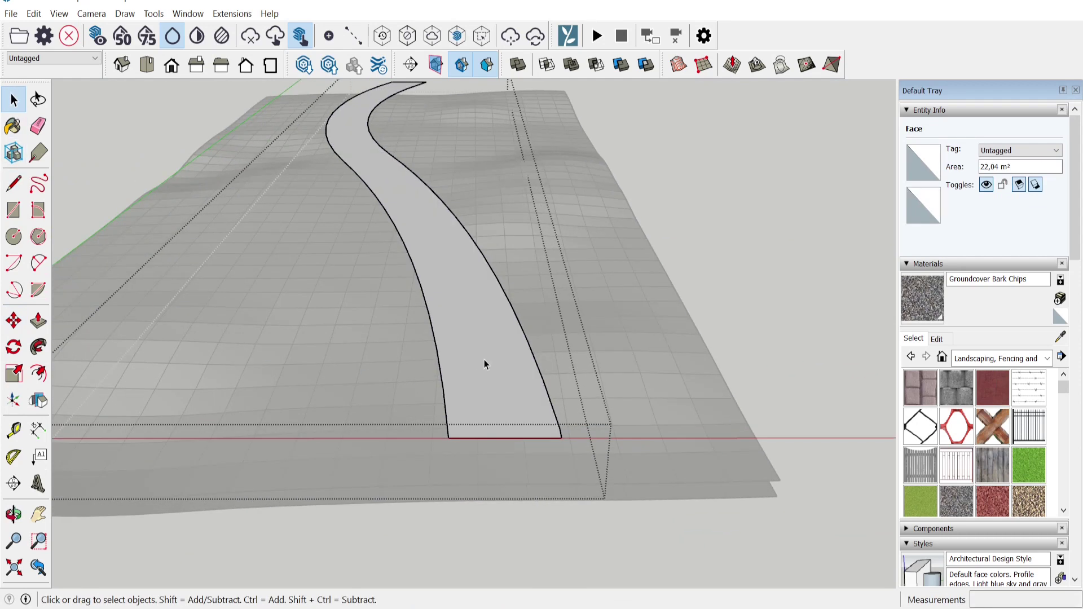
pyautogui.scroll(-3, 479, 333)
pyautogui.moveTo(479, 333)
pyautogui.mouseDown(button='middle')
pyautogui.moveTo(471, 318)
pyautogui.moveTo(485, 344)
pyautogui.mouseUp(button='middle')
pyautogui.scroll(3, 492, 343)
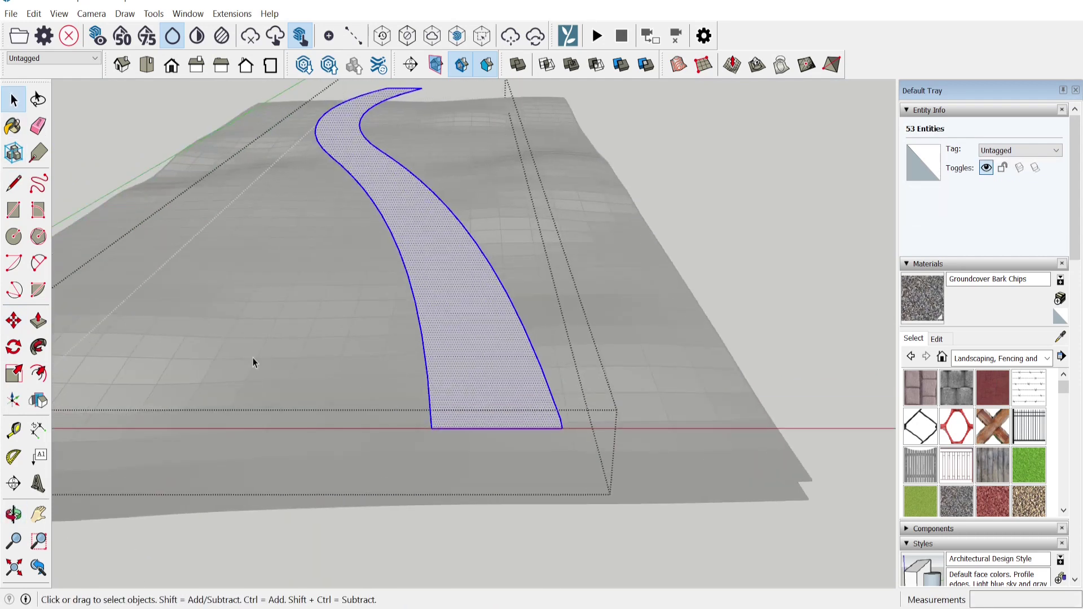
pyautogui.click(39, 373)
pyautogui.scroll(2, 417, 372)
pyautogui.click(431, 368)
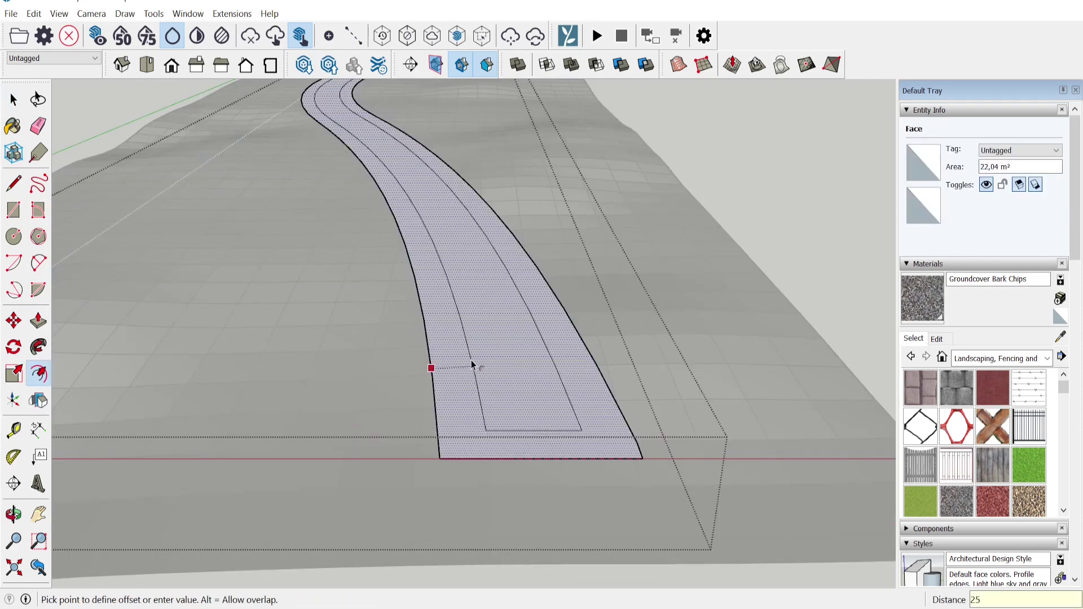
pyautogui.write('25')
pyautogui.press('Return')
# - Make the inner path face and the surrounding border face, each with its edges, into two separate groups
pyautogui.press('space')
pyautogui.doubleClick(506, 389)
pyautogui.scroll(-1, 506, 390)
pyautogui.rightClick(501, 374)
pyautogui.click(559, 490)
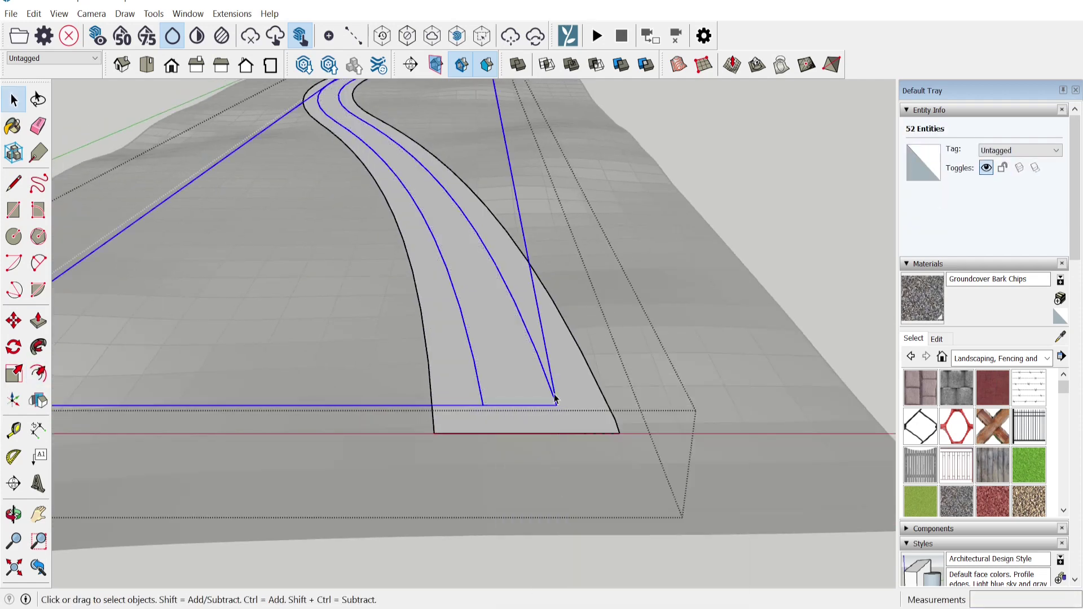
pyautogui.scroll(1, 566, 384)
pyautogui.doubleClick(569, 384)
pyautogui.rightClick(570, 380)
pyautogui.click(599, 496)
pyautogui.press('Escape')
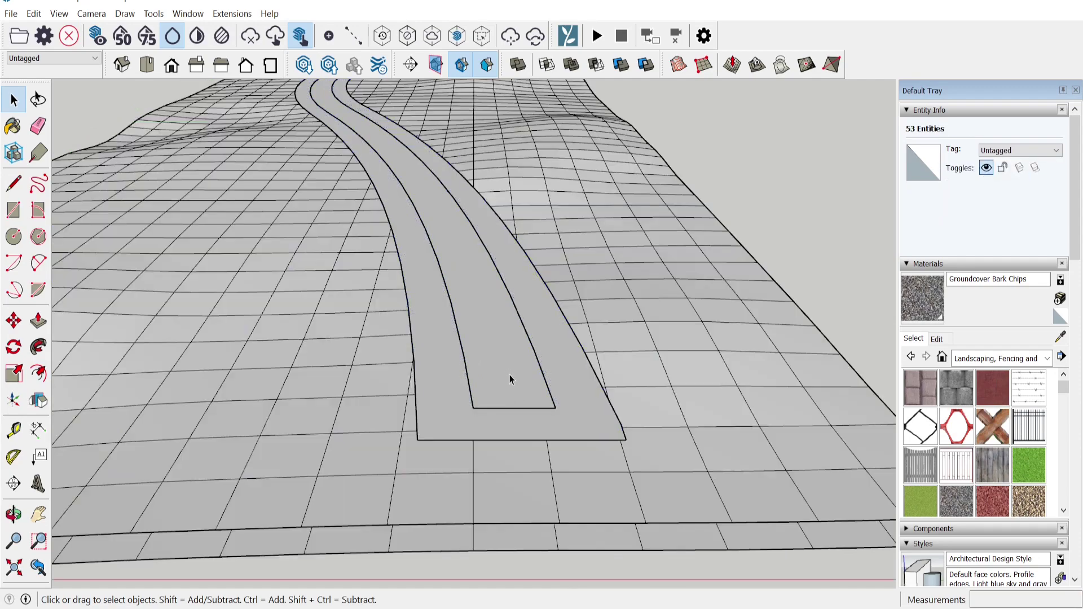
# - Explode the enclosing path group so that the inner path and its border are independent groups
pyautogui.rightClick(509, 373)
pyautogui.click(574, 456)
pyautogui.scroll(-3, 532, 377)
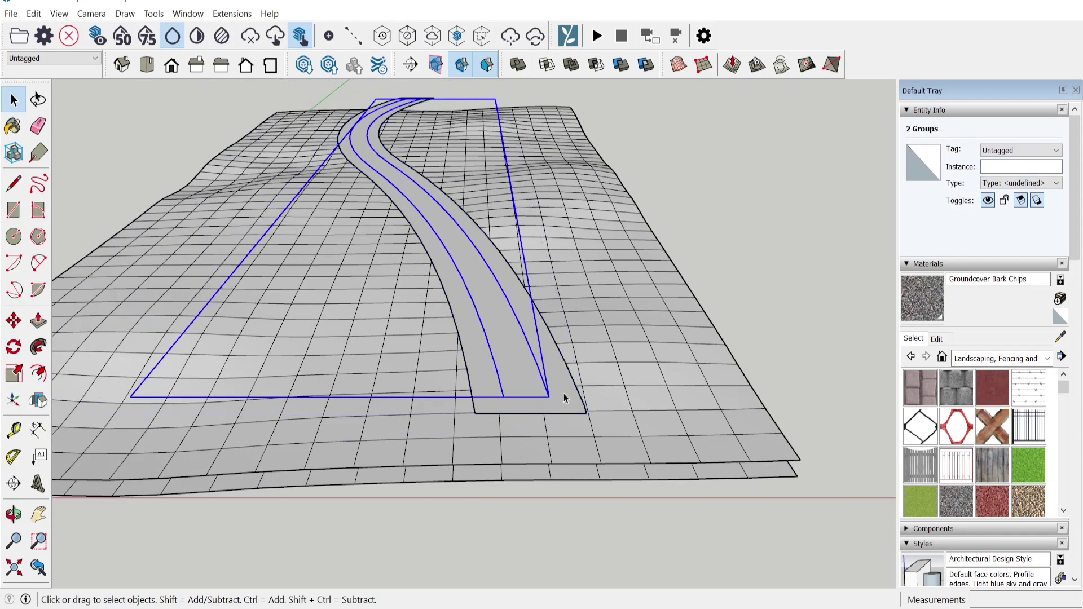
# - Soften the upper terrain group's edges at 20 degrees with smooth normals and coplanar softening enabled
pyautogui.moveTo(551, 391); pyautogui.dragTo(530, 383, button='middle')
pyautogui.click(537, 431)
pyautogui.scroll(1, 550, 426)
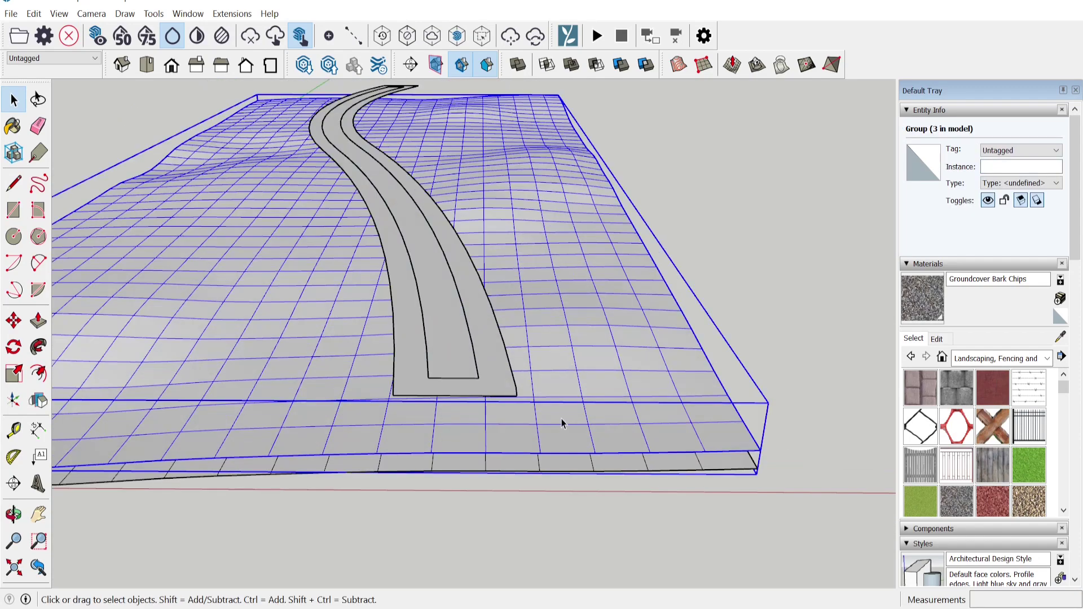
pyautogui.rightClick(561, 426)
pyautogui.click(559, 402)
pyautogui.scroll(-2, 279, 390)
pyautogui.moveTo(280, 390); pyautogui.dragTo(323, 389, button='middle')
pyautogui.scroll(2, 718, 366)
pyautogui.moveTo(1078, 207); pyautogui.dragTo(1077, 422)
pyautogui.click(910, 549)
# - Drape the outer path border's outline onto the softened terrain group
pyautogui.keyDown('shift'); pyautogui.moveTo(372, 388); pyautogui.dragTo(394, 367, button='middle'); pyautogui.keyUp('shift')
pyautogui.click(437, 361)
pyautogui.moveTo(462, 316); pyautogui.dragTo(514, 359, button='middle')
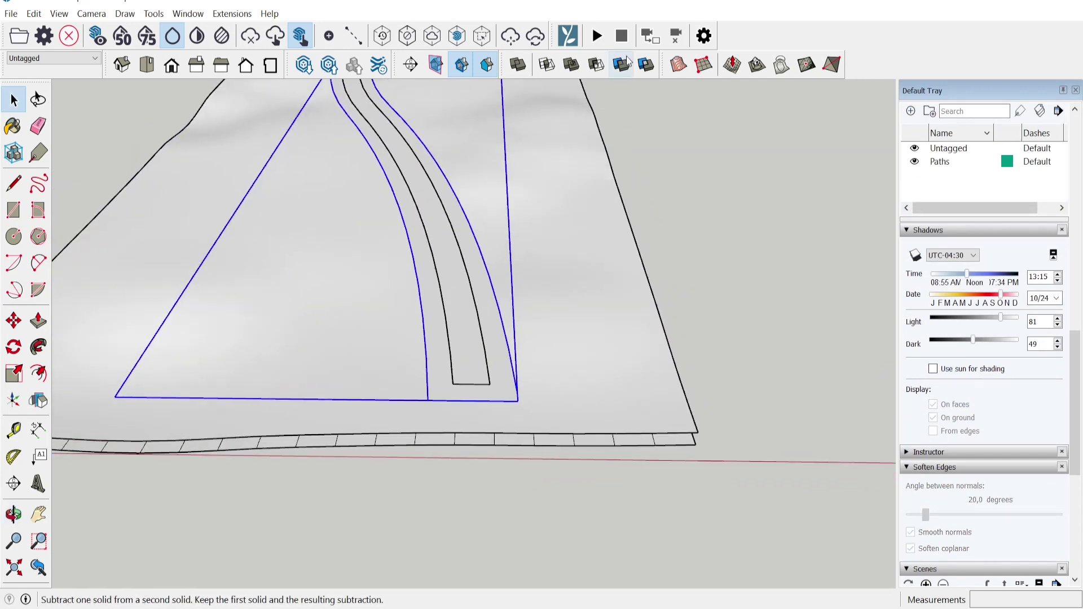
pyautogui.click(781, 65)
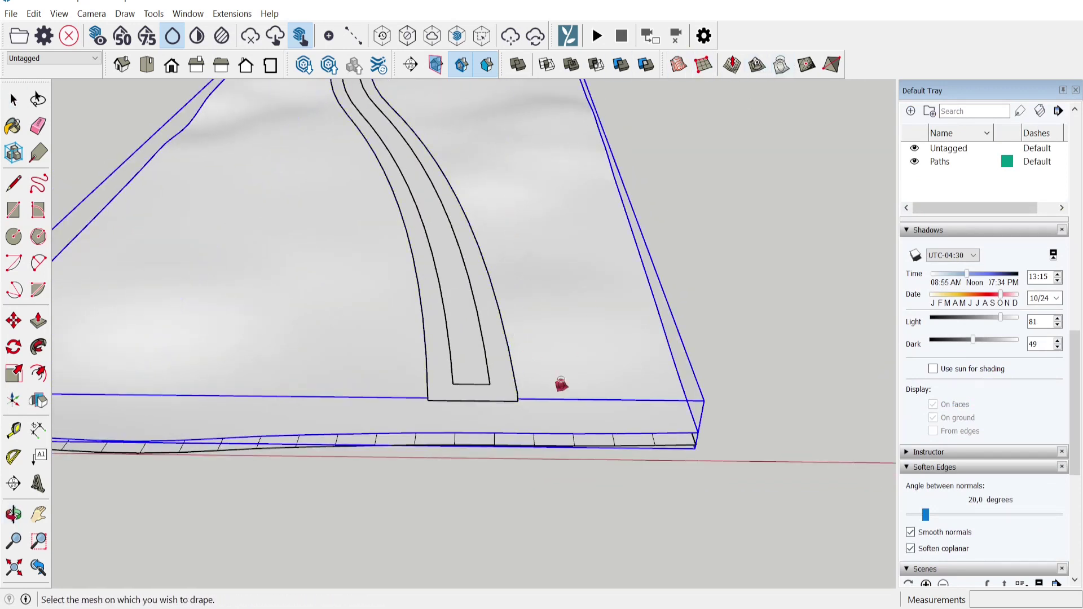
pyautogui.click(561, 385)
pyautogui.click(14, 99)
# - Inside the softened terrain group, make the strip within the draped path outline into its own group
pyautogui.moveTo(458, 374); pyautogui.dragTo(479, 435, button='middle')
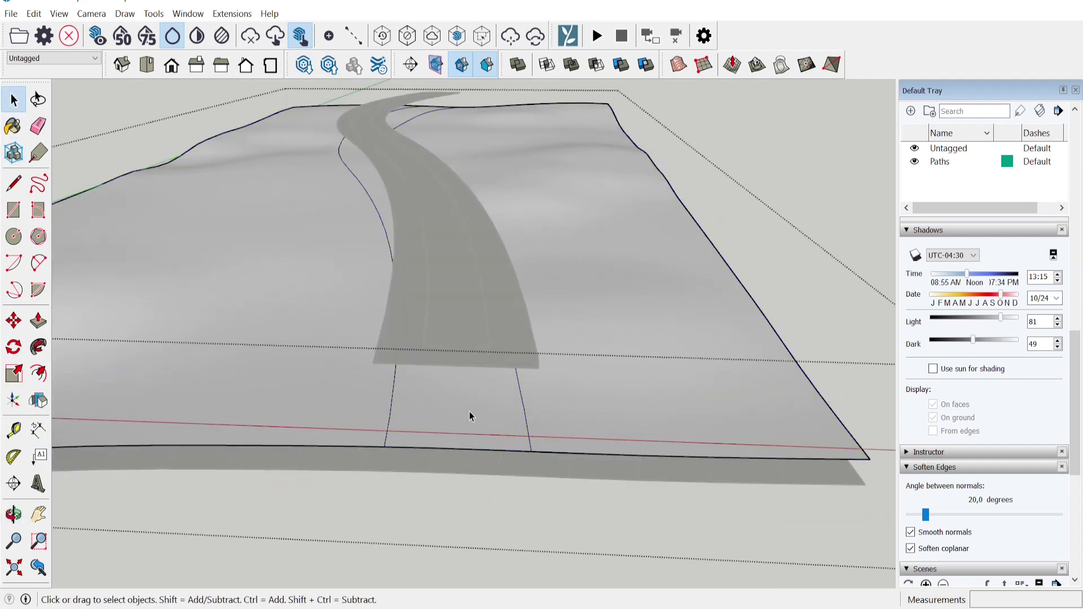
pyautogui.rightClick(610, 411)
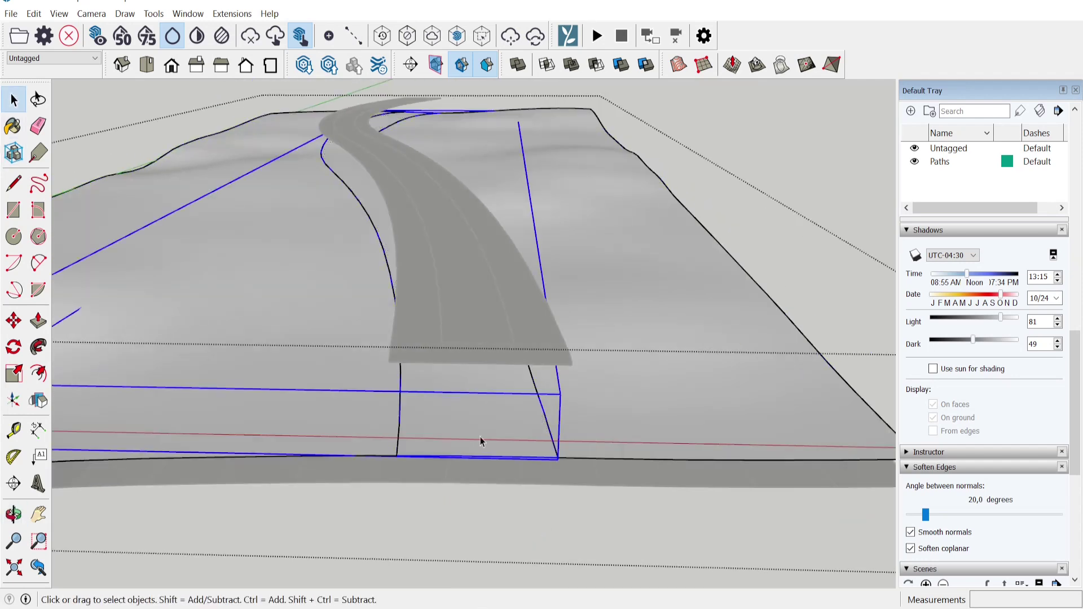
# - Delete the softened terrain faces on both sides of the draped path outline, leaving only the path strip group
pyautogui.scroll(-3, 481, 441)
pyautogui.click(619, 412)
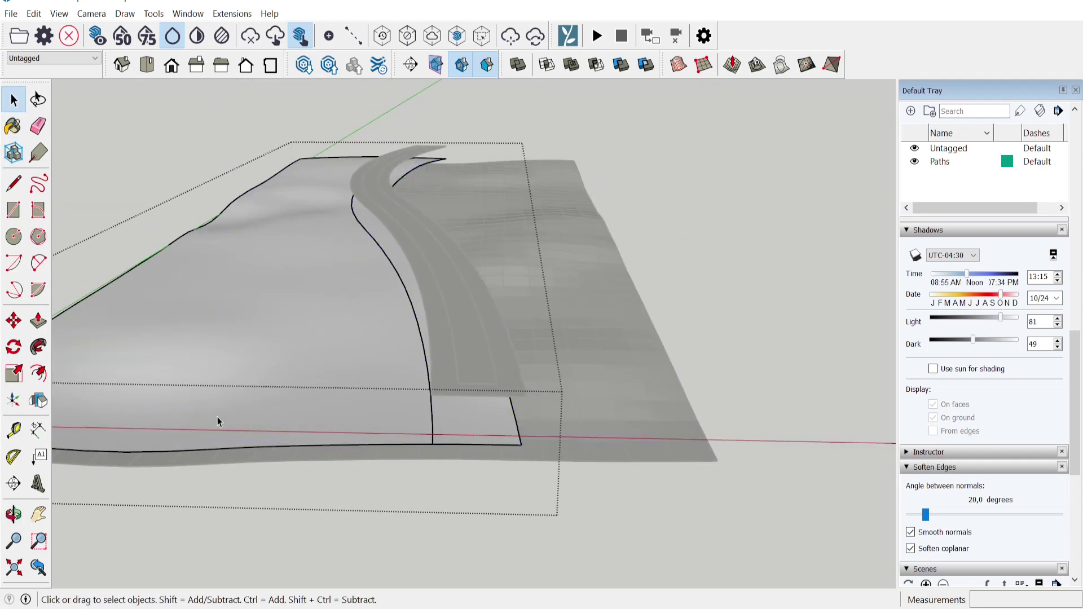
pyautogui.click(219, 417)
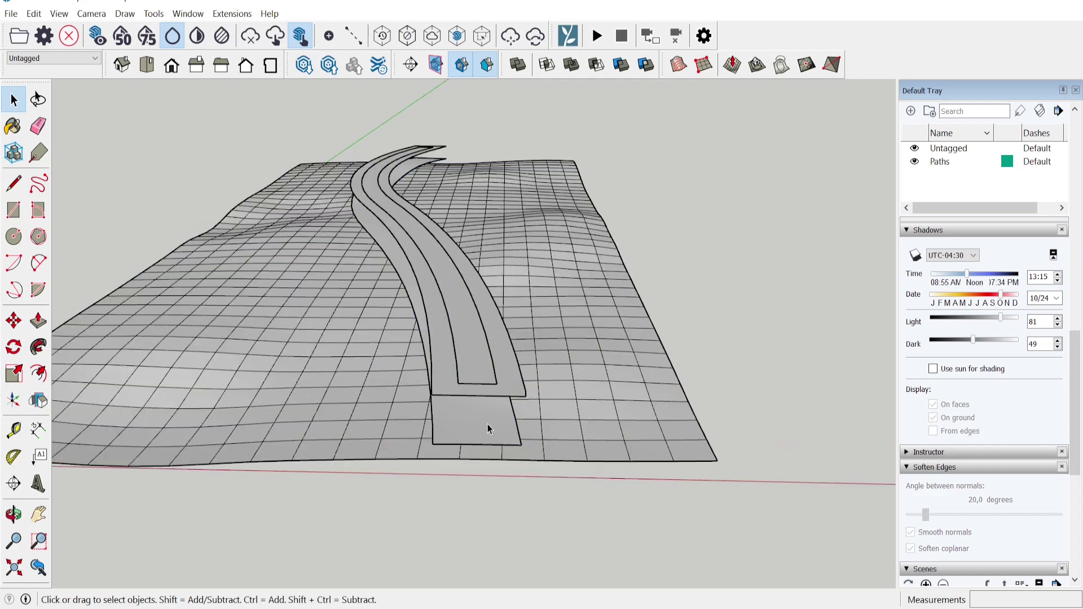
pyautogui.click(488, 424)
pyautogui.scroll(2, 483, 452)
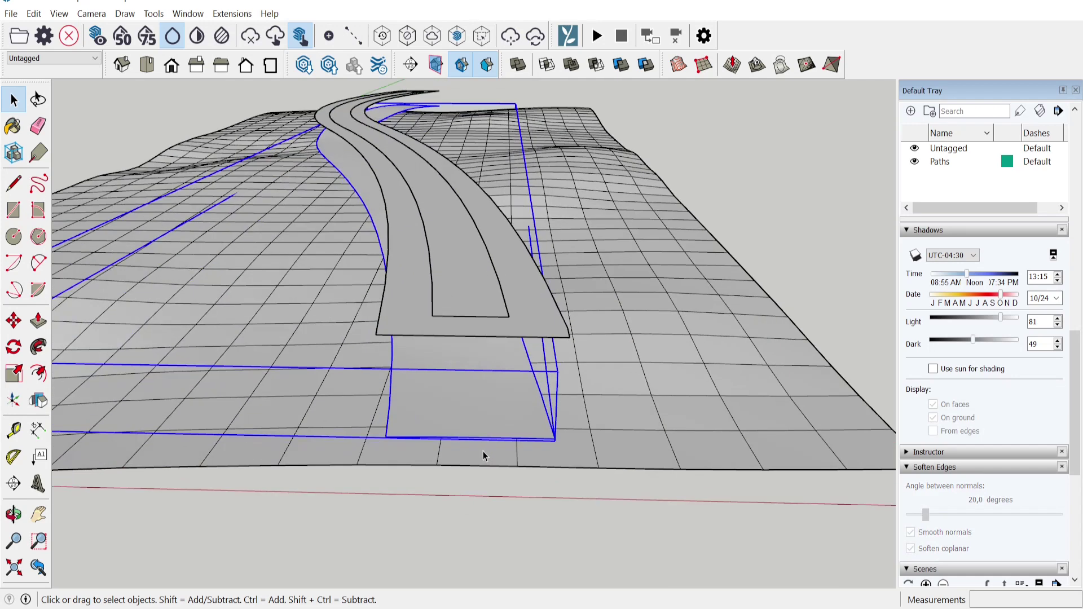
# - Copy the gridded terrain group vertically downward so a spare mesh lies beneath the original
pyautogui.click(13, 321)
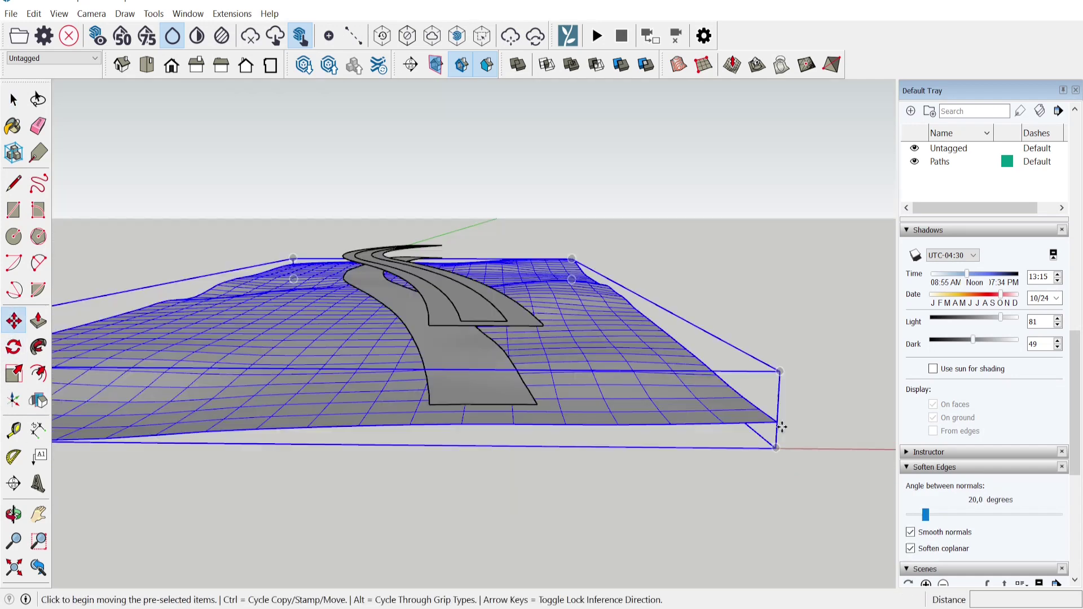
pyautogui.click(777, 428)
pyautogui.press('ctrl')
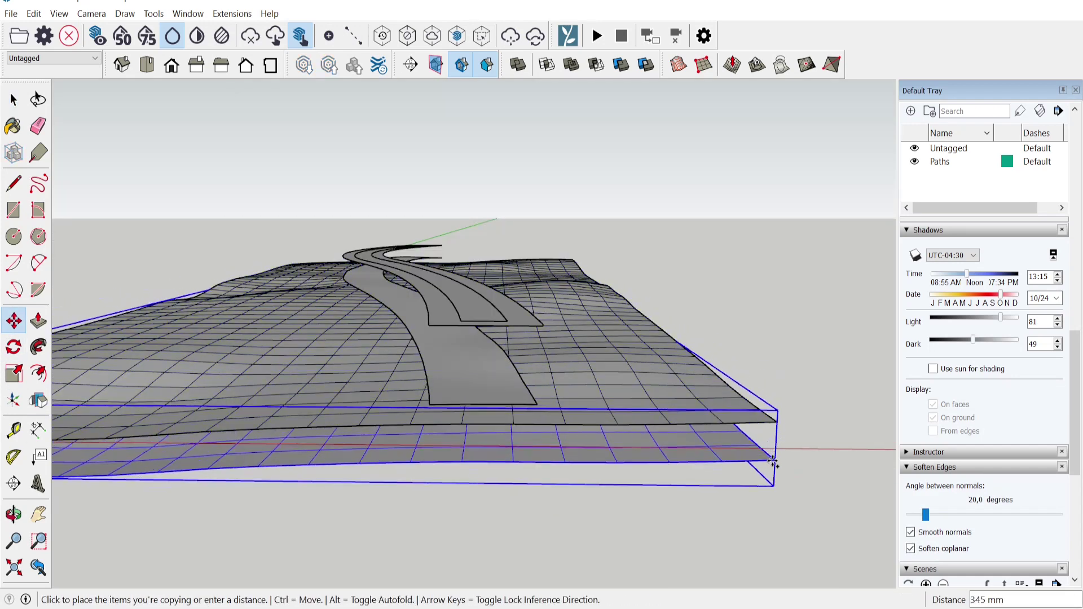
pyautogui.click(773, 475)
pyautogui.press('space')
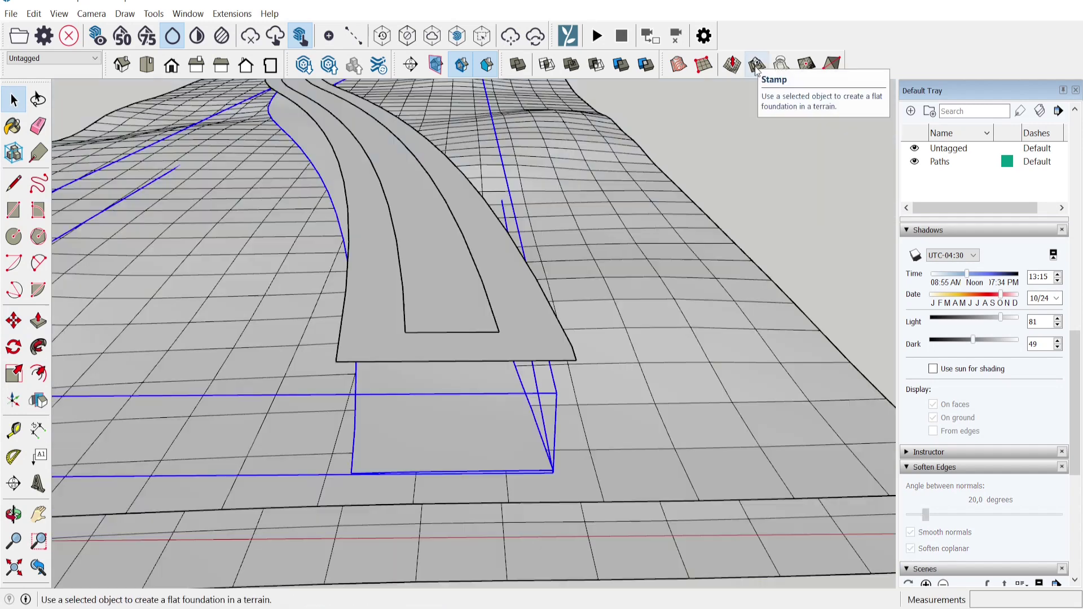
# - Stamp the outer path strip into the upper terrain mesh with a 300 mm offset
pyautogui.click(756, 67)
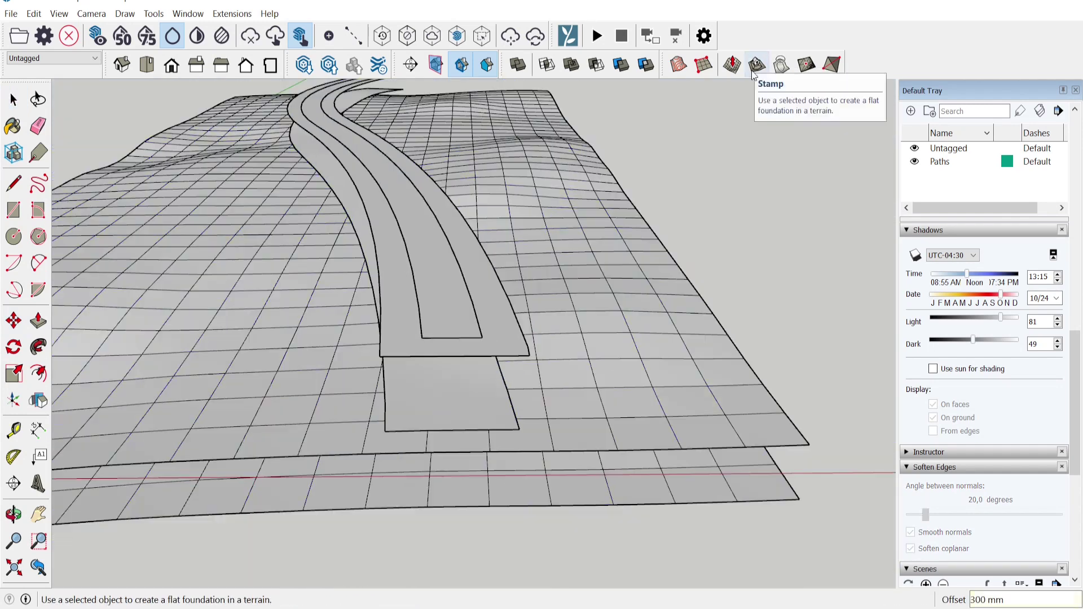
pyautogui.click(757, 66)
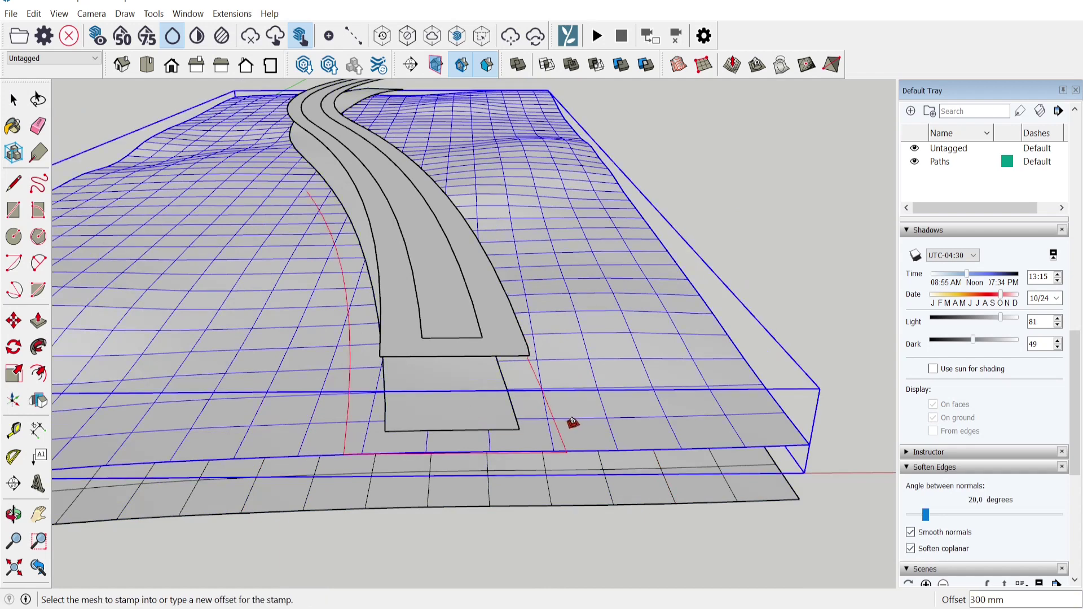
pyautogui.click(442, 457)
pyautogui.moveTo(442, 457); pyautogui.dragTo(428, 508, button='middle')
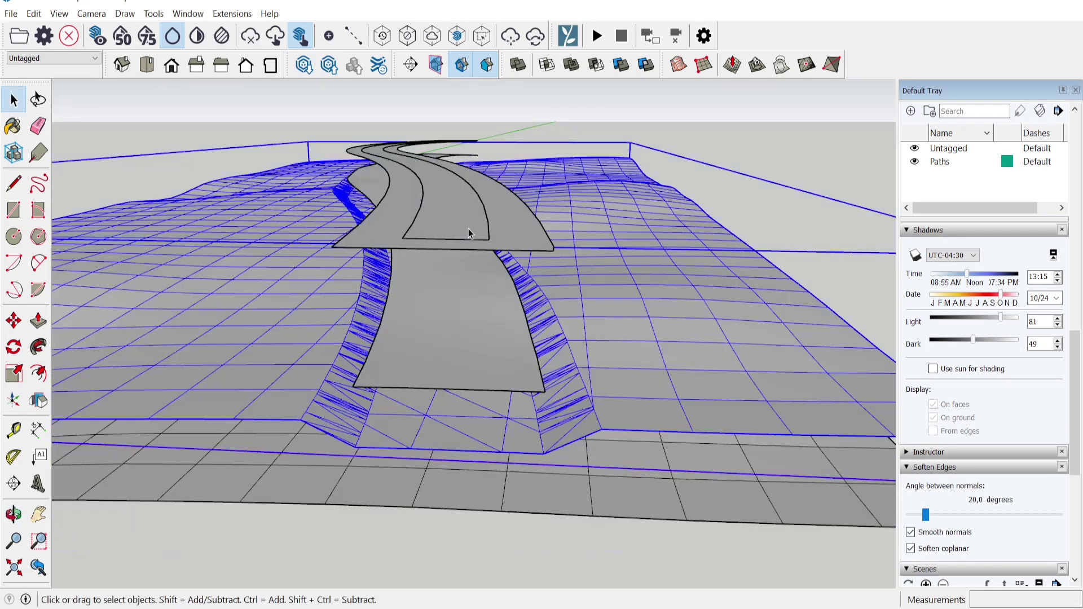
# - Narrow the inner path by moving its outer curved edge 200 mm inward inside the path group
pyautogui.click(469, 233)
pyautogui.scroll(-3, 468, 232)
pyautogui.moveTo(468, 232); pyautogui.dragTo(583, 378, button='middle')
pyautogui.click(583, 374)
pyautogui.click(479, 305)
pyautogui.click(674, 393)
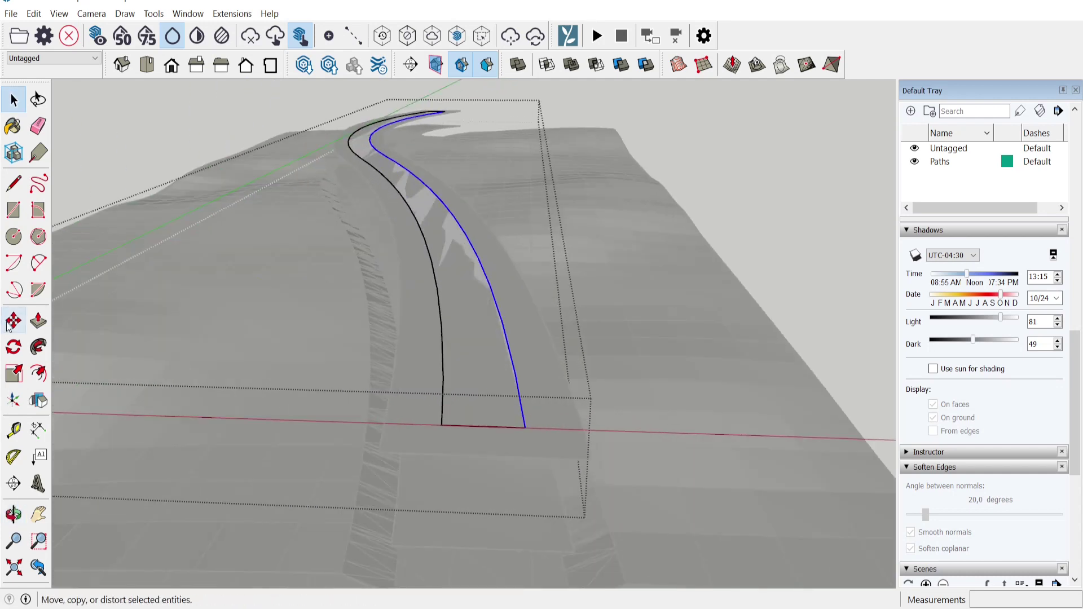
pyautogui.click(524, 427)
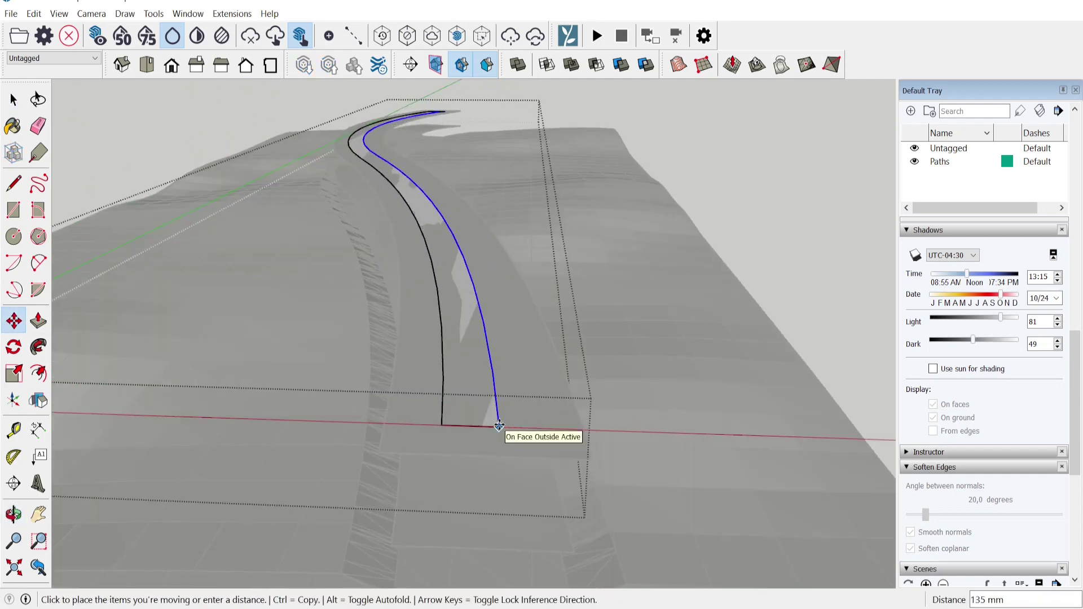
pyautogui.write('200')
pyautogui.press('Return')
pyautogui.click(10, 98)
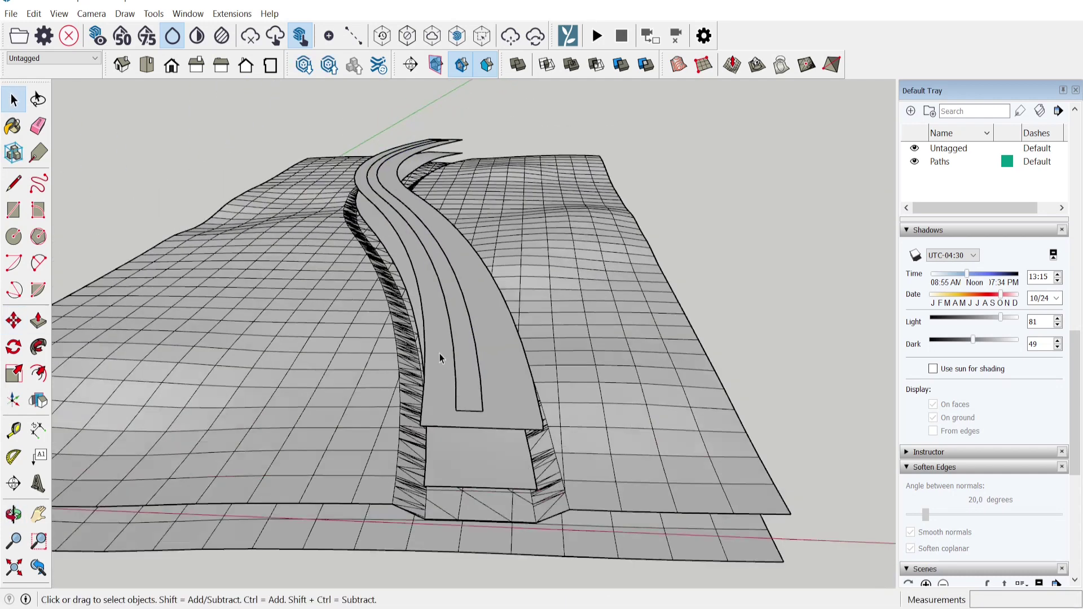
# - Move the inner path group sideways to the middle of the wider border path
pyautogui.click(443, 358)
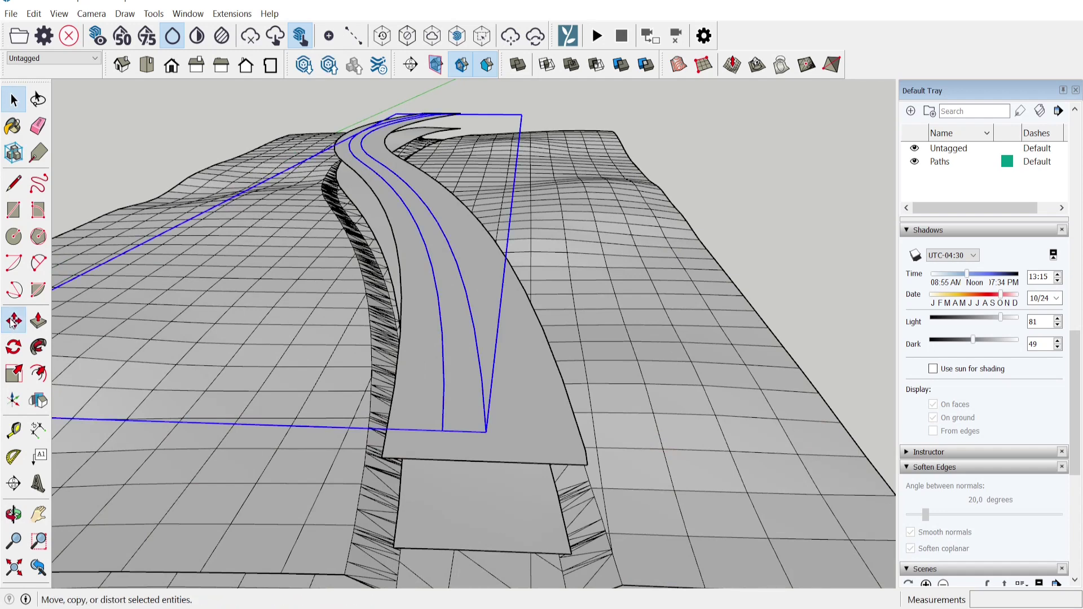
pyautogui.click(12, 321)
pyautogui.scroll(2, 426, 424)
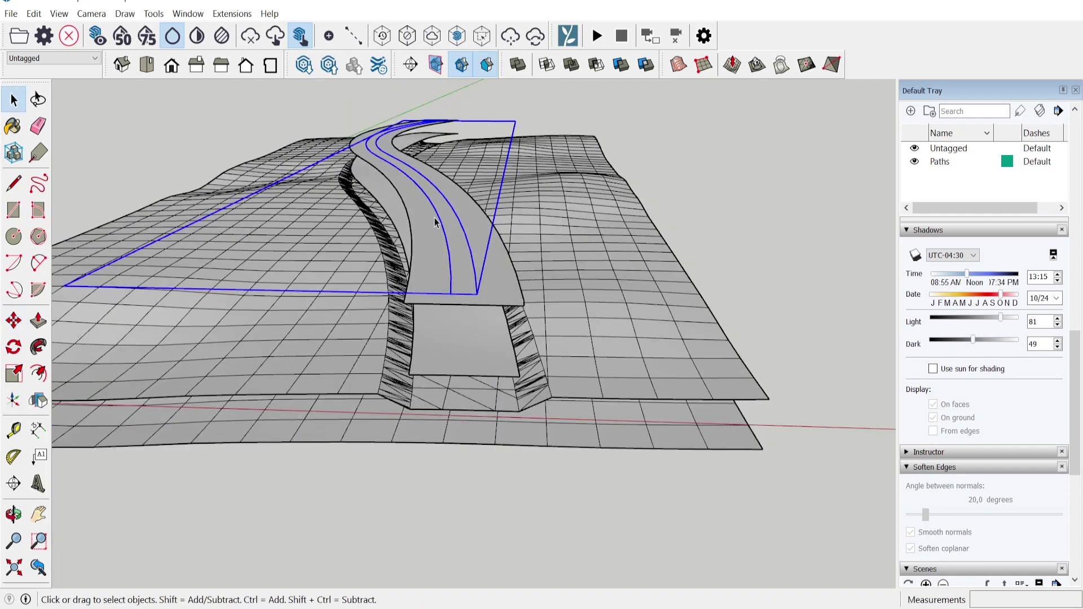
pyautogui.scroll(2, 460, 313)
# - Copy the spare lower terrain group up above the stamped terrain and soften the copy's edges, including coplanar ones
pyautogui.click(623, 452)
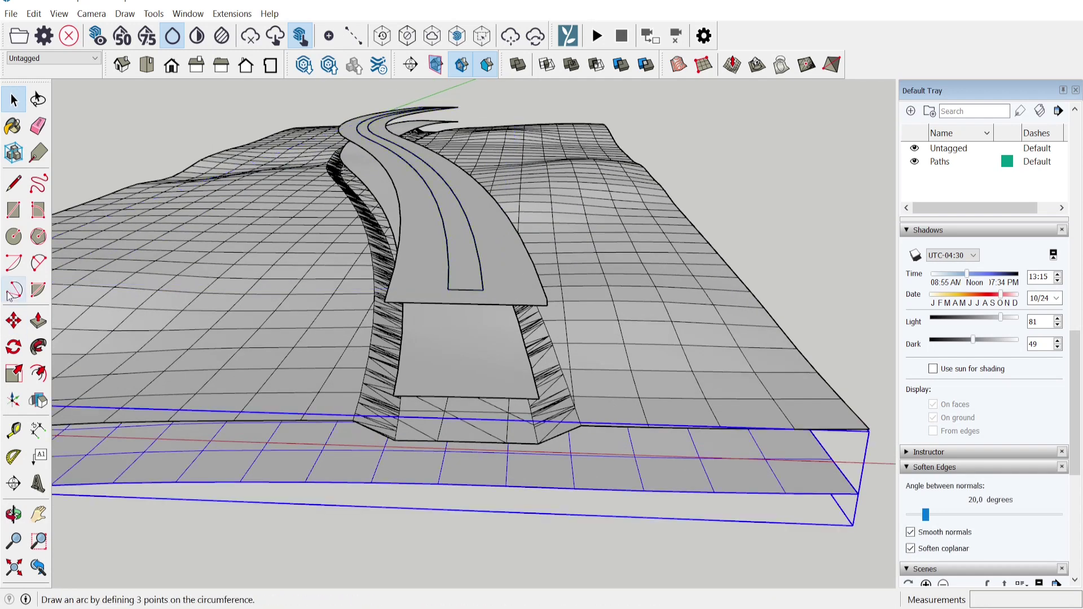
pyautogui.click(13, 321)
pyautogui.scroll(-2, 396, 178)
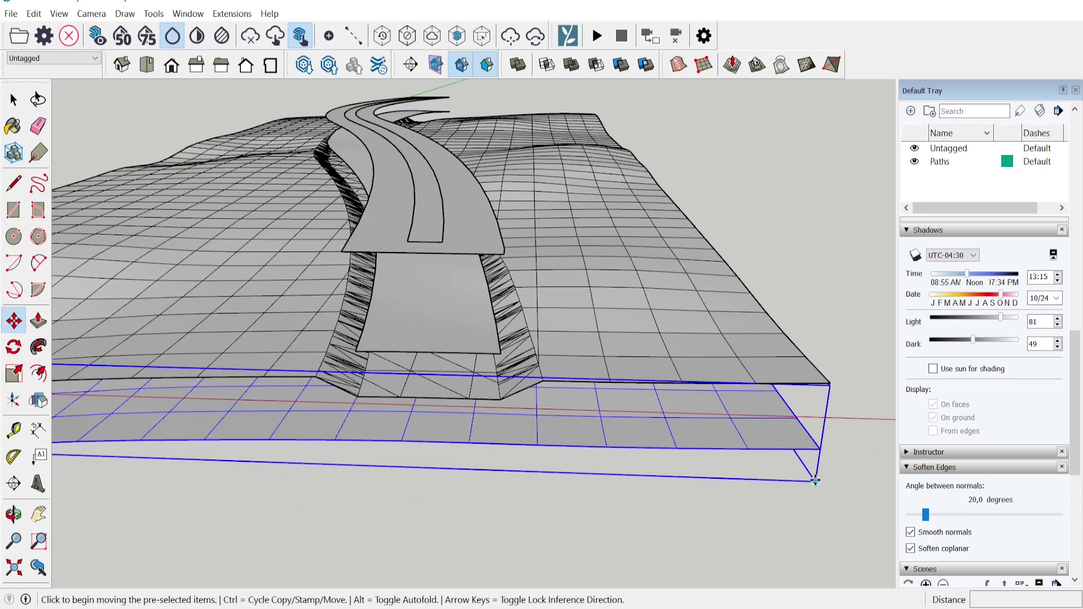
pyautogui.press('ctrl')
pyautogui.click(815, 480)
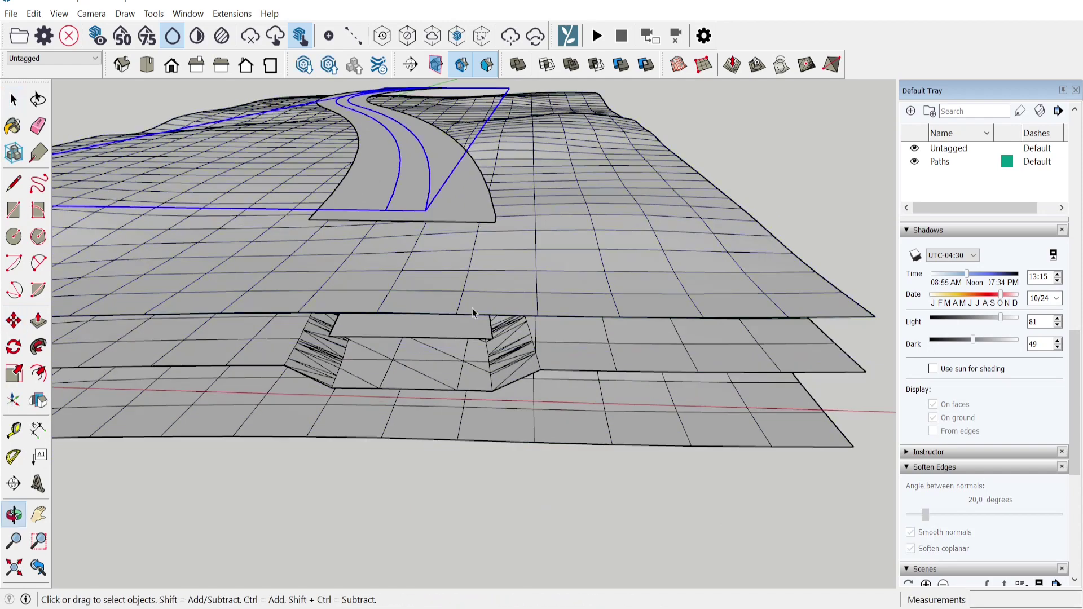
pyautogui.click(472, 309)
pyautogui.click(910, 549)
# - Drape the inner path's outline onto the softened terrain copy and keep only the strip within that outline
pyautogui.click(406, 206)
pyautogui.click(780, 65)
pyautogui.click(403, 200)
pyautogui.click(420, 294)
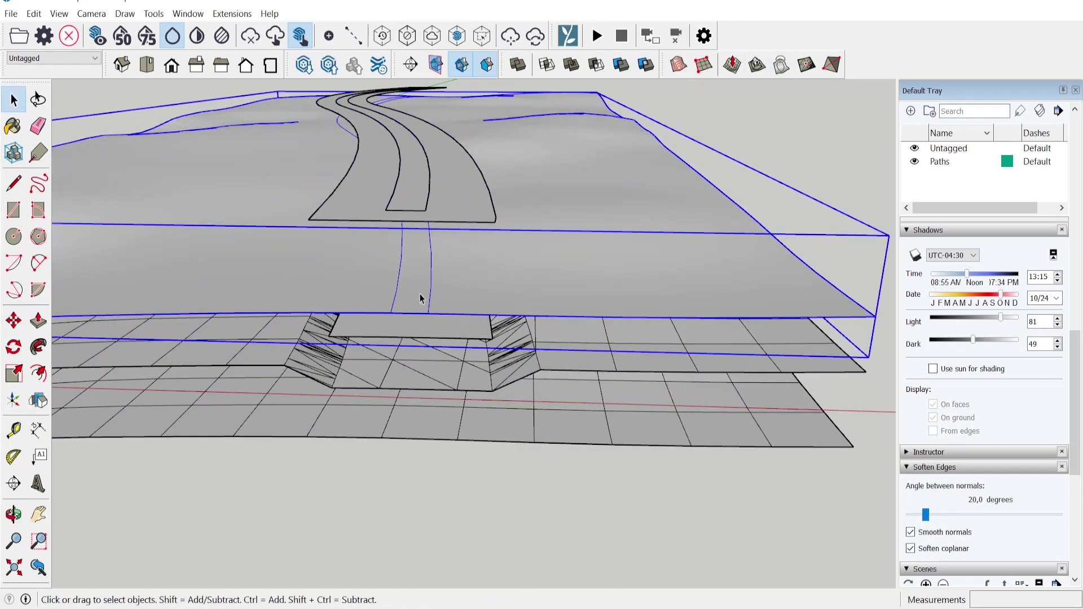
pyautogui.moveTo(500, 268); pyautogui.dragTo(510, 336, button='middle')
pyautogui.click(660, 130)
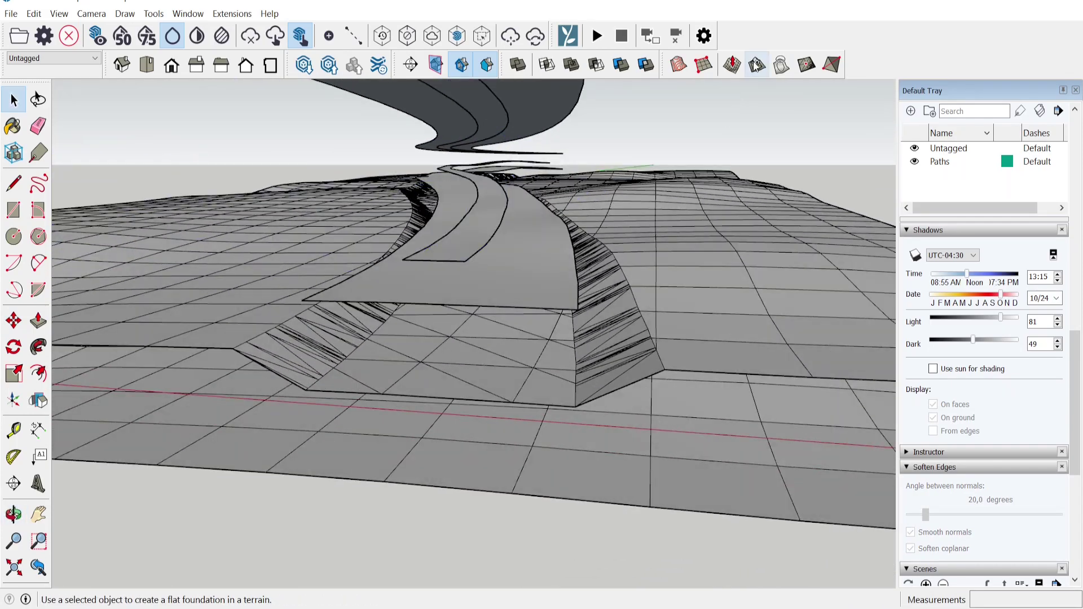
# - Stamp the inner path strip into the already stamped terrain mesh with a 200 mm offset and set its elevation
pyautogui.click(756, 65)
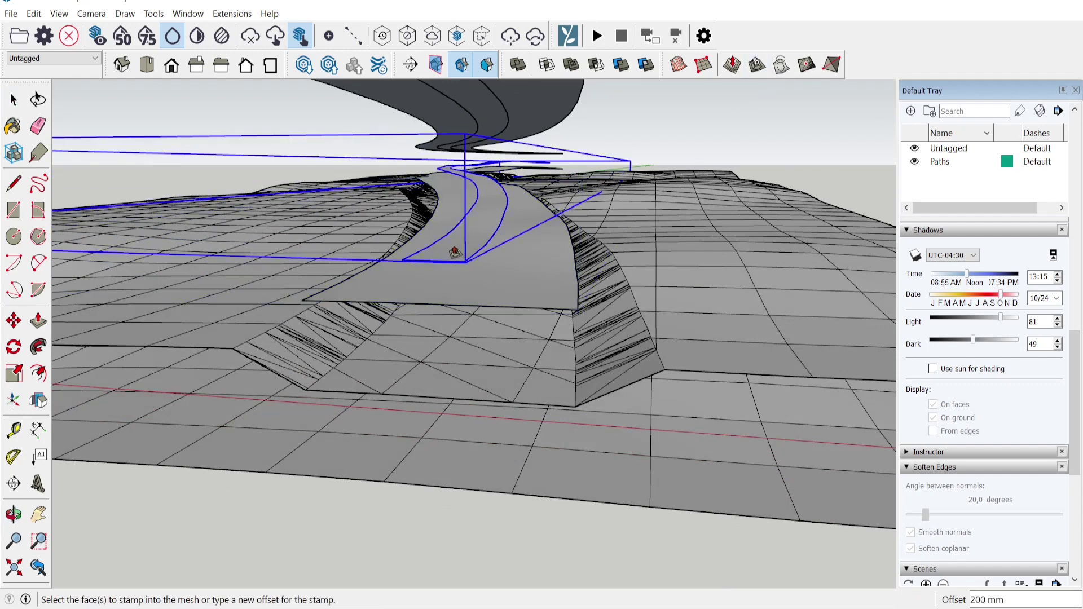
pyautogui.click(455, 252)
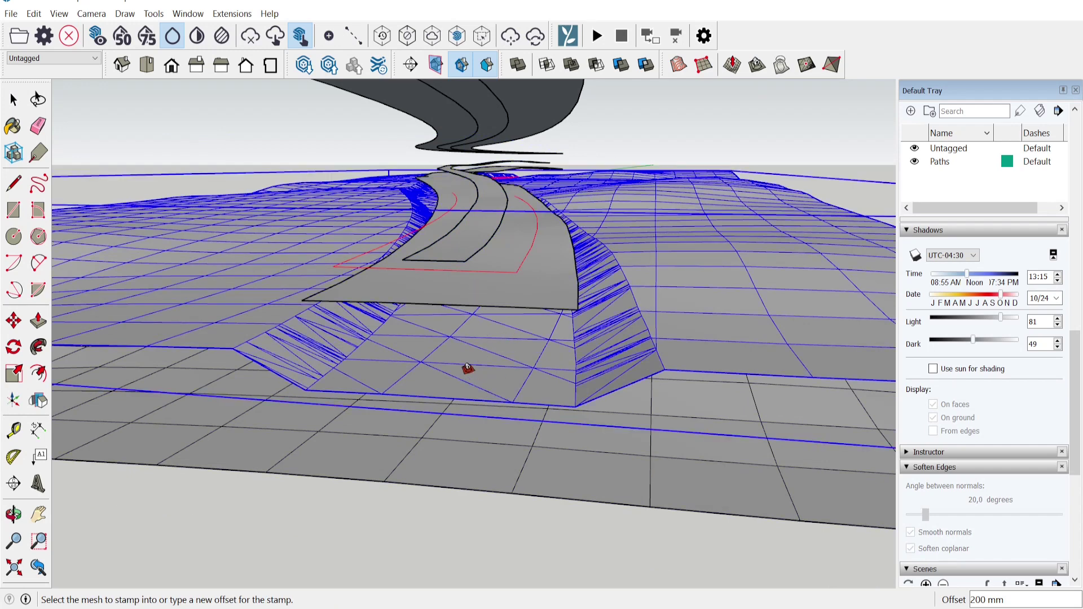
pyautogui.click(467, 367)
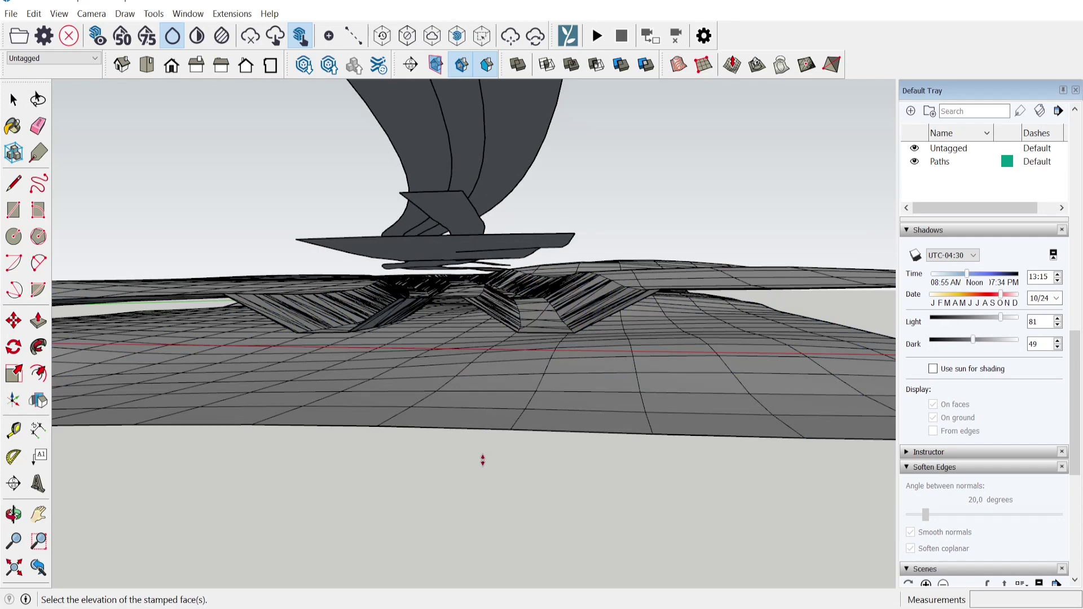
pyautogui.click(483, 460)
pyautogui.moveTo(455, 348); pyautogui.dragTo(464, 437, button='middle')
pyautogui.scroll(-3, 465, 437)
pyautogui.press('space')
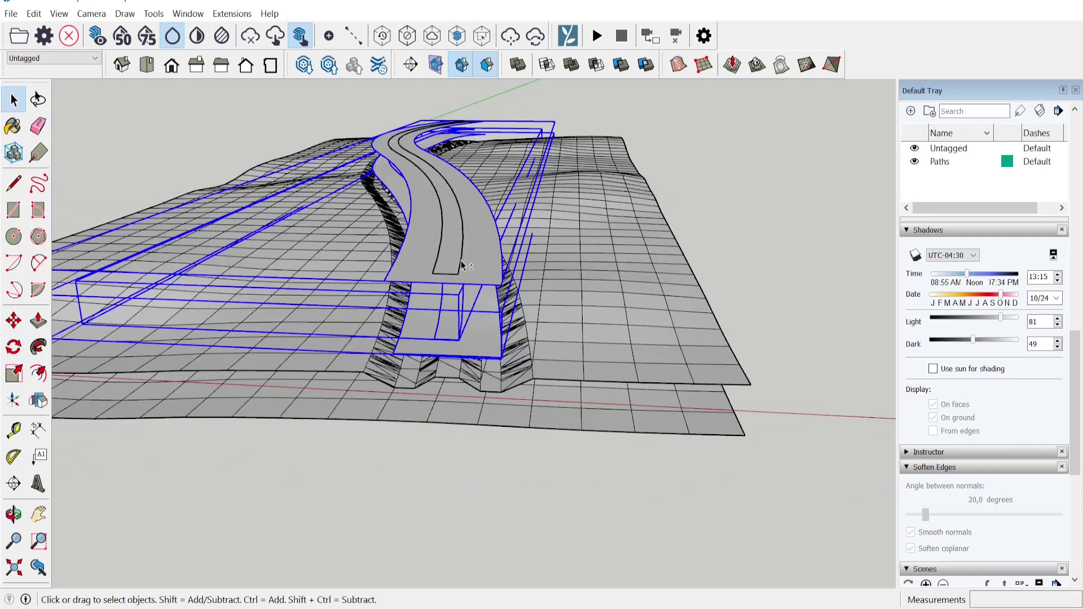
pyautogui.keyDown('shift'); pyautogui.click(452, 259); pyautogui.keyUp('shift')
pyautogui.rightClick(453, 263)
pyautogui.click(479, 295)
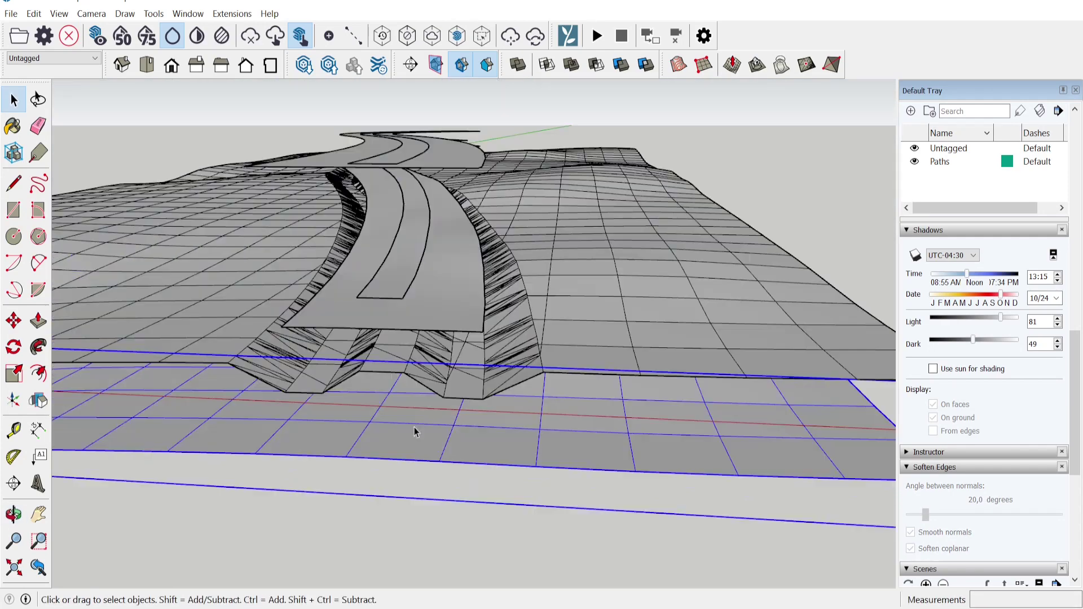
# - Copy the untouched lower terrain group up so it sits just above the stamped terrain
pyautogui.click(12, 319)
pyautogui.scroll(-2, 394, 366)
pyautogui.keyDown('shift'); pyautogui.moveTo(771, 463); pyautogui.dragTo(695, 411, button='middle'); pyautogui.keyUp('shift')
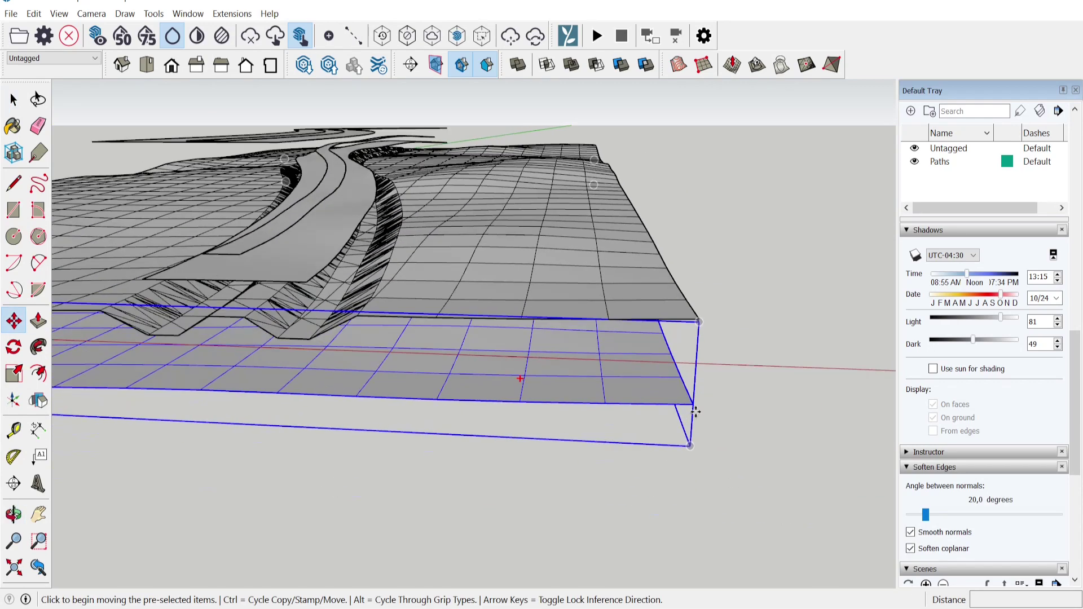
pyautogui.click(693, 449)
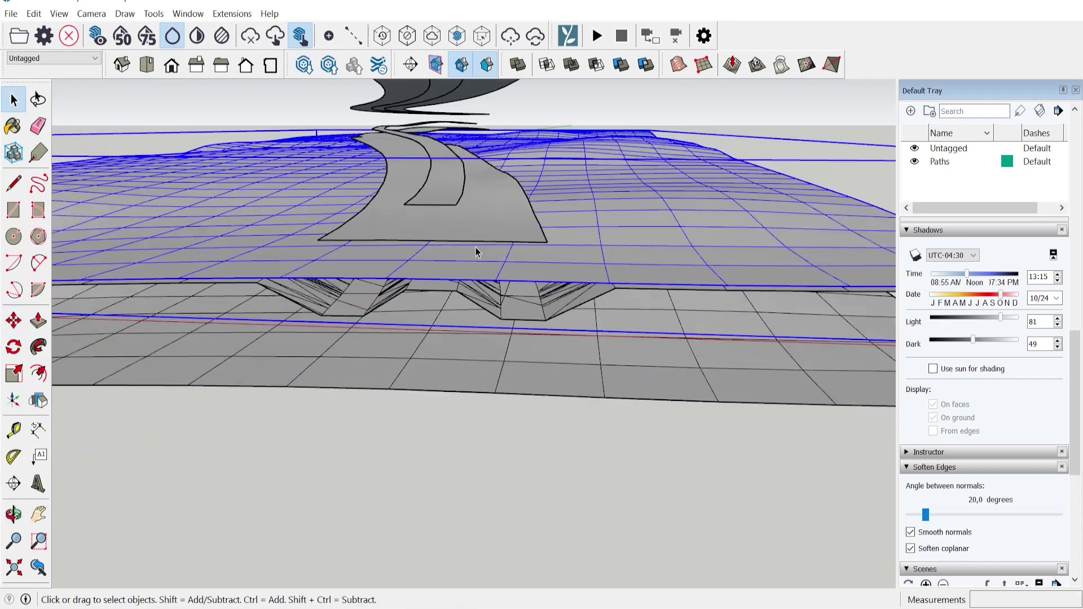
# - Examine how the stacked terrain groups and path strips line up, and check the terrain group's entity information
pyautogui.moveTo(476, 250); pyautogui.dragTo(612, 289, button='middle')
pyautogui.doubleClick(586, 234)
pyautogui.press('Escape')
pyautogui.scroll(-3, 611, 289)
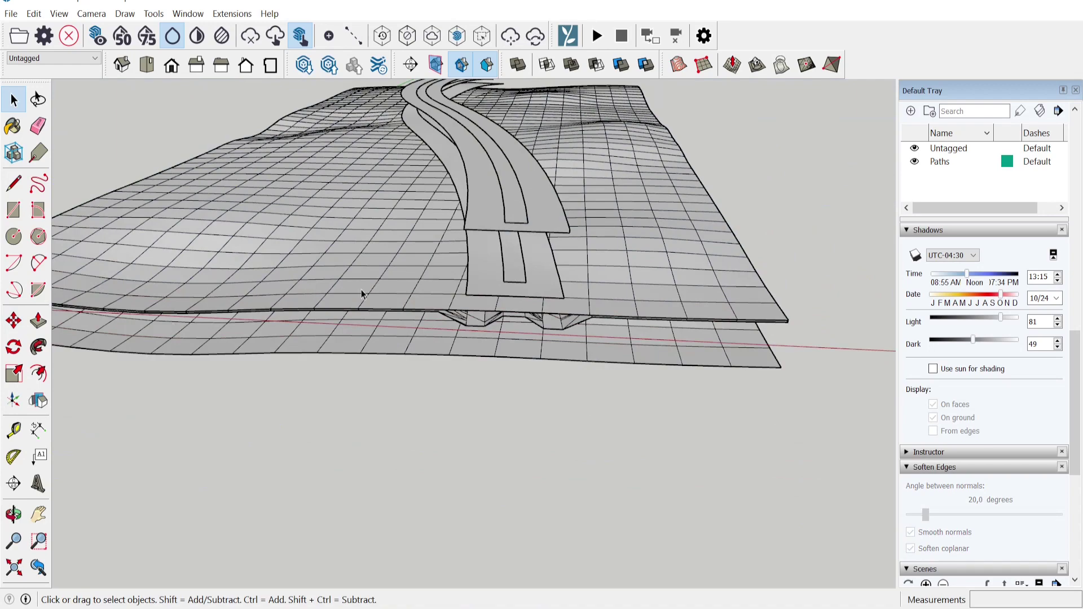
pyautogui.moveTo(361, 294); pyautogui.dragTo(496, 293, button='middle')
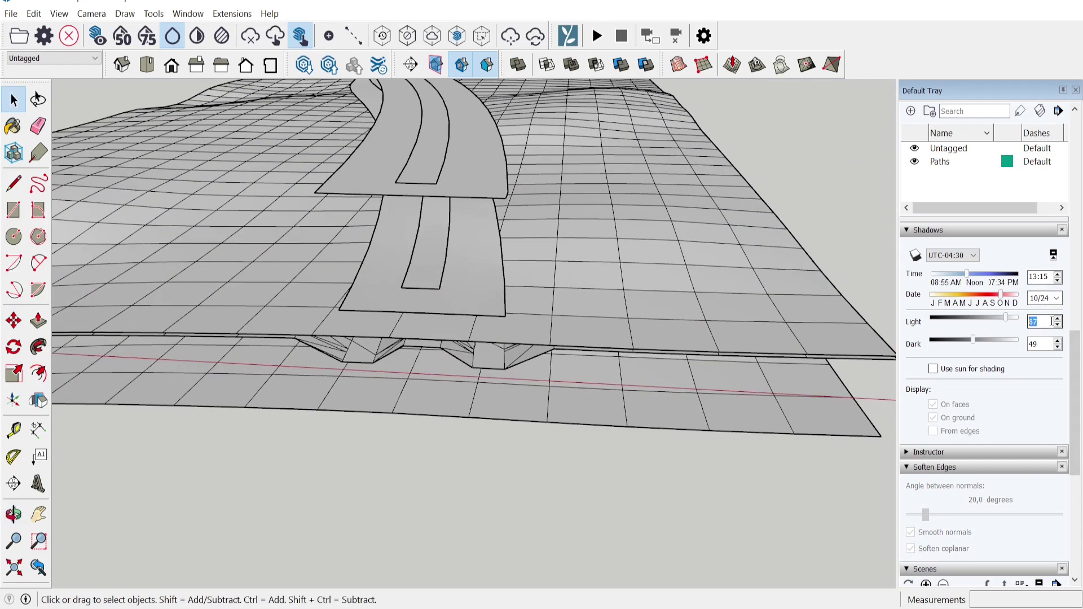
pyautogui.moveTo(1075, 361); pyautogui.dragTo(1075, 146)
pyautogui.click(410, 348)
pyautogui.moveTo(410, 351); pyautogui.dragTo(495, 278, button='middle')
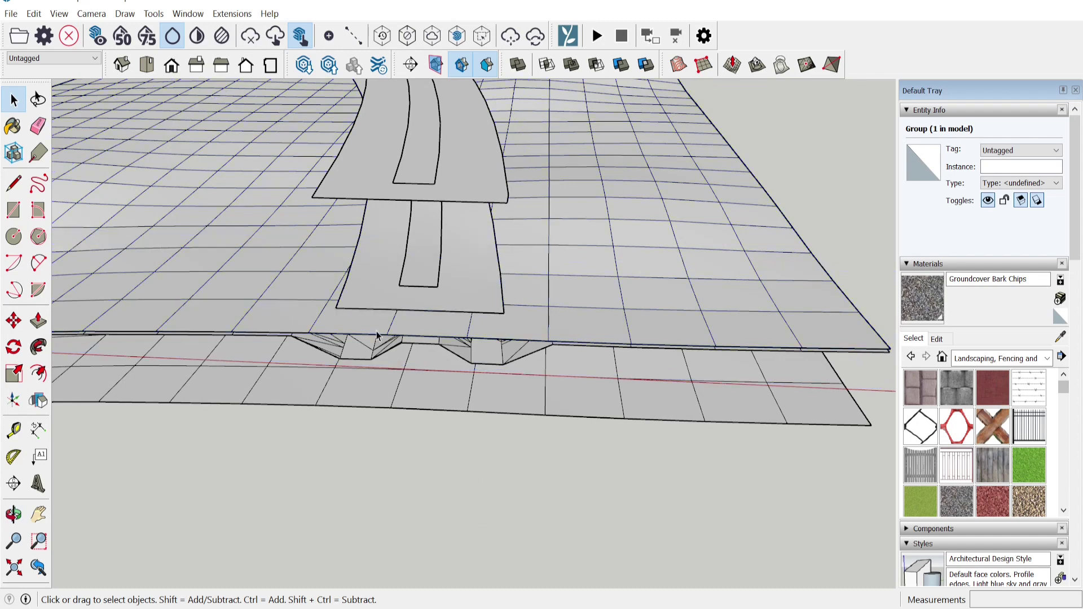
pyautogui.moveTo(377, 335); pyautogui.dragTo(468, 317, button='middle')
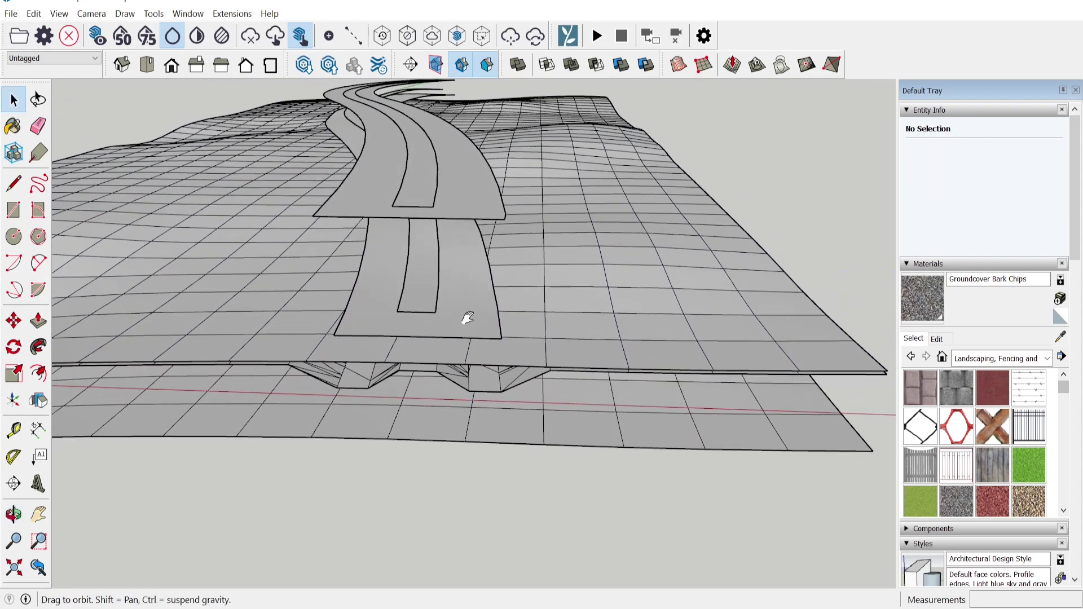
# - Stamp the outer path strip into the new upper terrain copy with a 200 mm offset
pyautogui.click(756, 66)
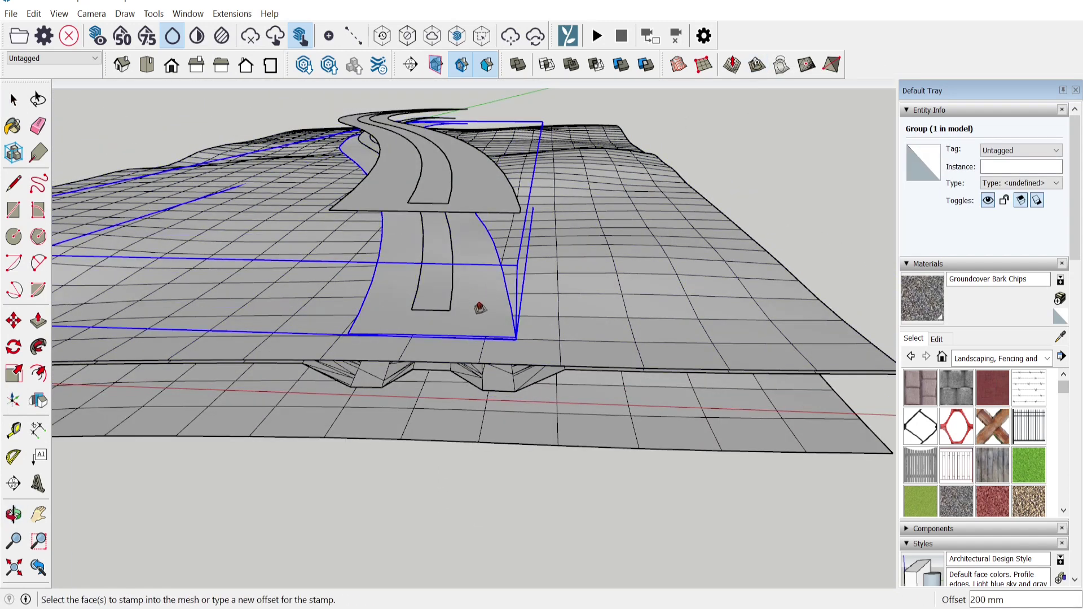
pyautogui.click(488, 314)
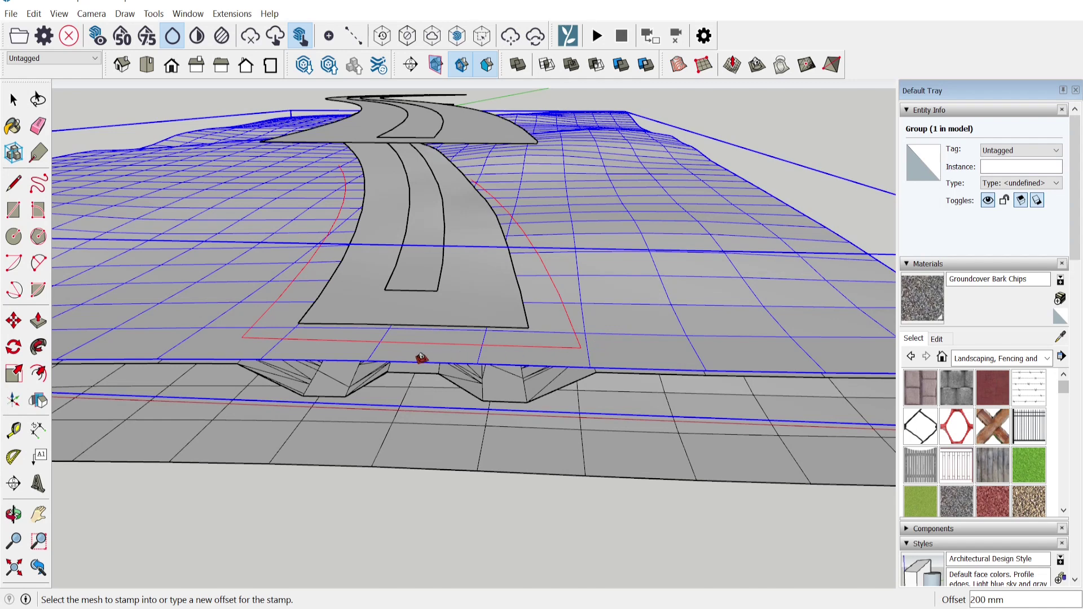
pyautogui.click(420, 357)
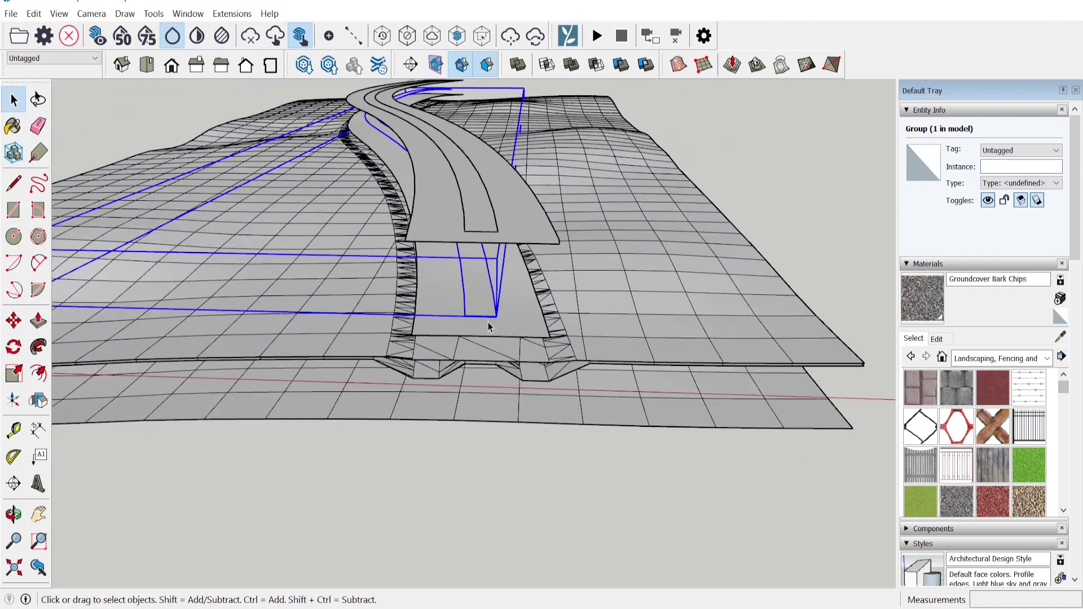
# - Copy the stamped terrain group 20 mm straight down to form an additional layer beneath it
pyautogui.scroll(3, 257, 358)
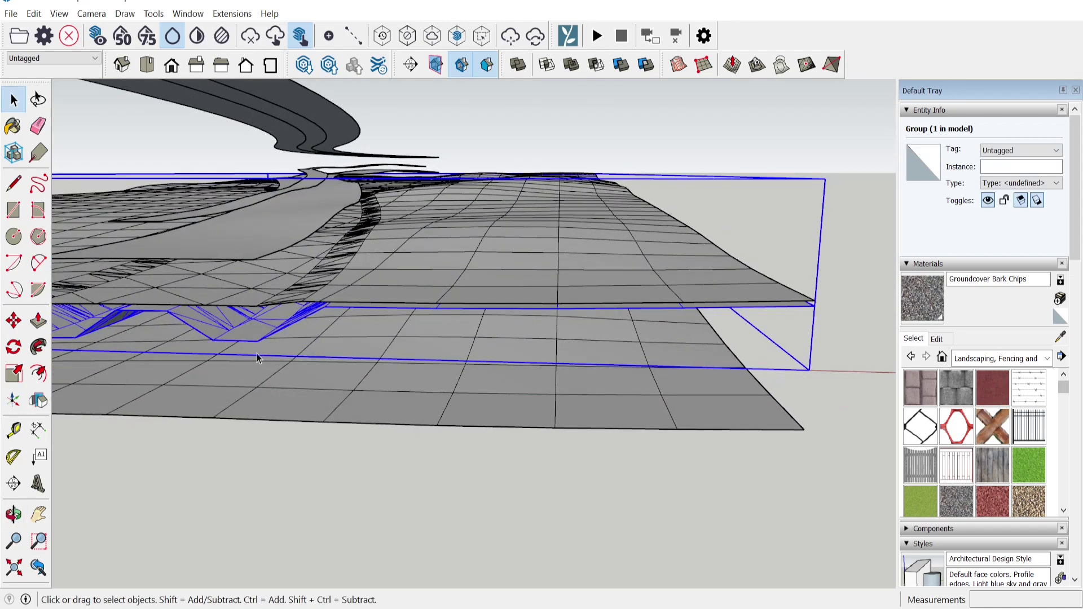
pyautogui.click(9, 312)
pyautogui.keyDown('shift'); pyautogui.moveTo(479, 342); pyautogui.dragTo(346, 385, button='middle'); pyautogui.keyUp('shift')
pyautogui.scroll(4, 635, 357)
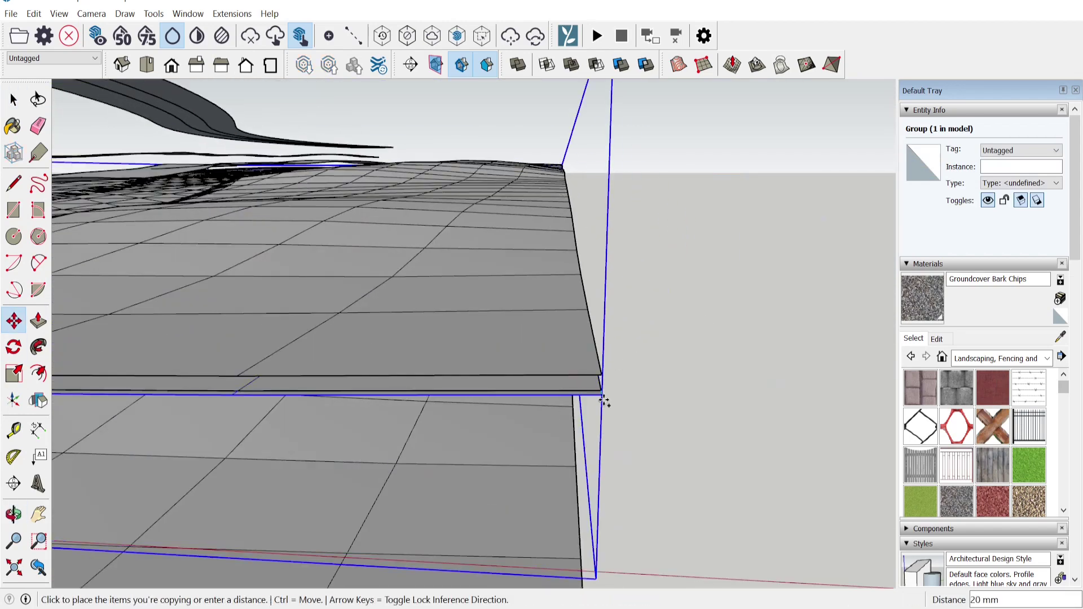
pyautogui.click(604, 401)
pyautogui.click(12, 100)
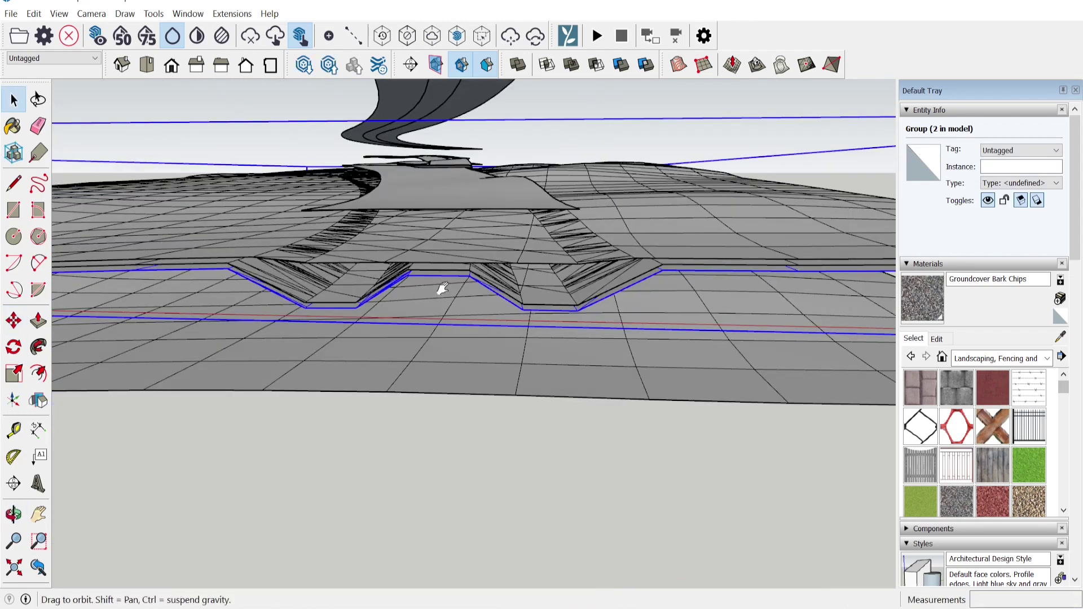
# - Paint the uppermost terrain layer with the Groundcover Gravel 1 inch material
pyautogui.moveTo(442, 289); pyautogui.dragTo(533, 358, button='middle')
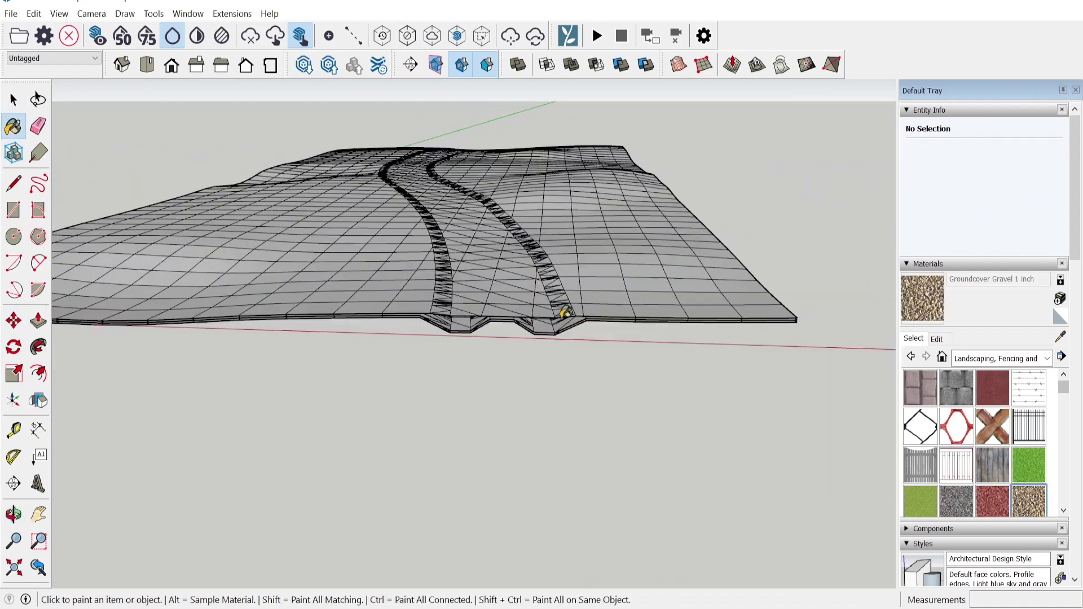
pyautogui.scroll(2, 503, 271)
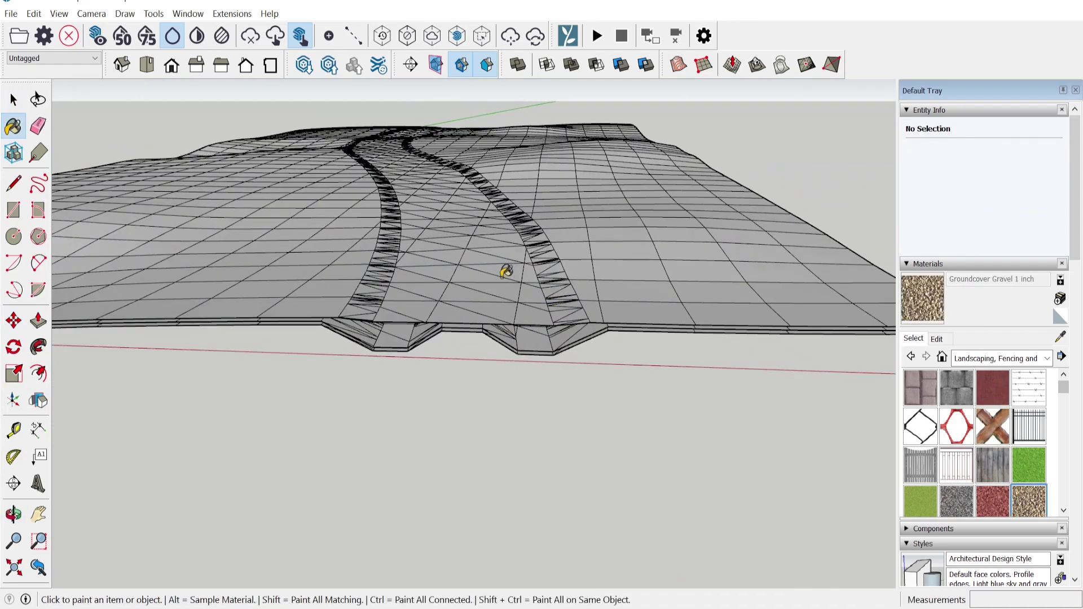
pyautogui.click(525, 273)
pyautogui.scroll(2, 624, 310)
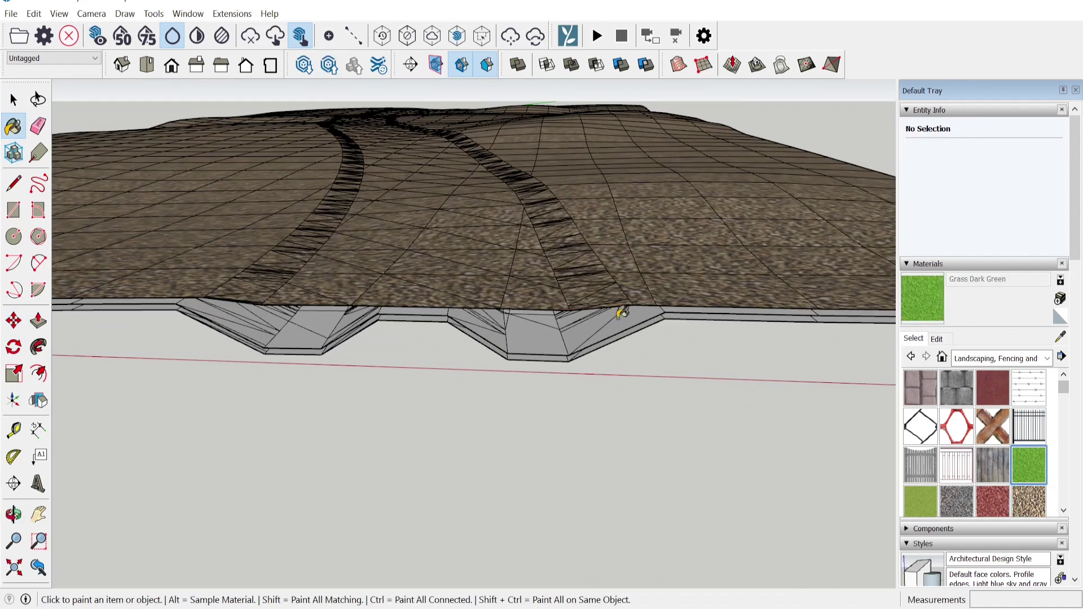
# - Paint the stamped middle terrain layer with Grass Dark Green and the lowest copy with Grass Light Green
pyautogui.scroll(2, 380, 244)
pyautogui.scroll(2, 531, 284)
pyautogui.click(561, 306)
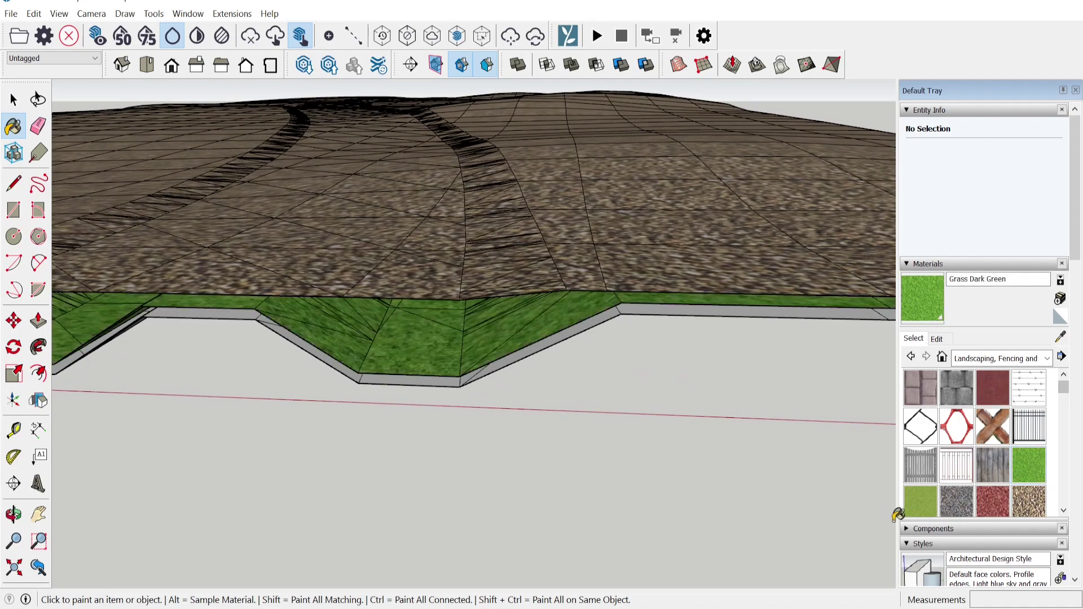
pyautogui.scroll(-3, 600, 310)
pyautogui.scroll(-3, 648, 321)
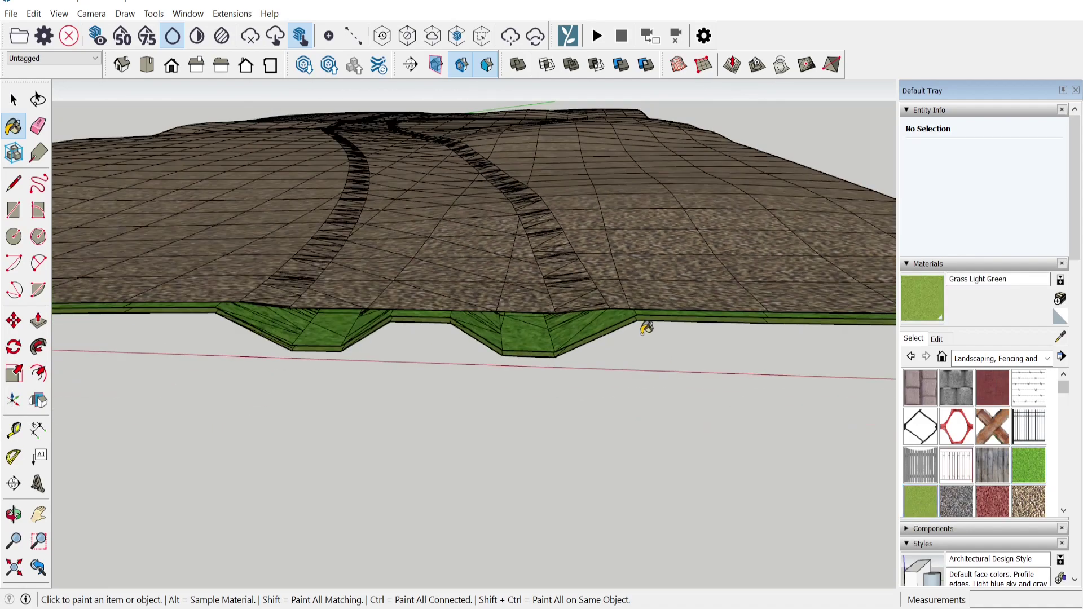
# - Examine the painted terrain layers from the front edge and from above
pyautogui.moveTo(648, 322); pyautogui.dragTo(524, 330, button='middle')
pyautogui.scroll(2, 542, 381)
pyautogui.moveTo(511, 402); pyautogui.dragTo(506, 285, button='middle')
pyautogui.scroll(3, 521, 353)
pyautogui.scroll(-3, 498, 321)
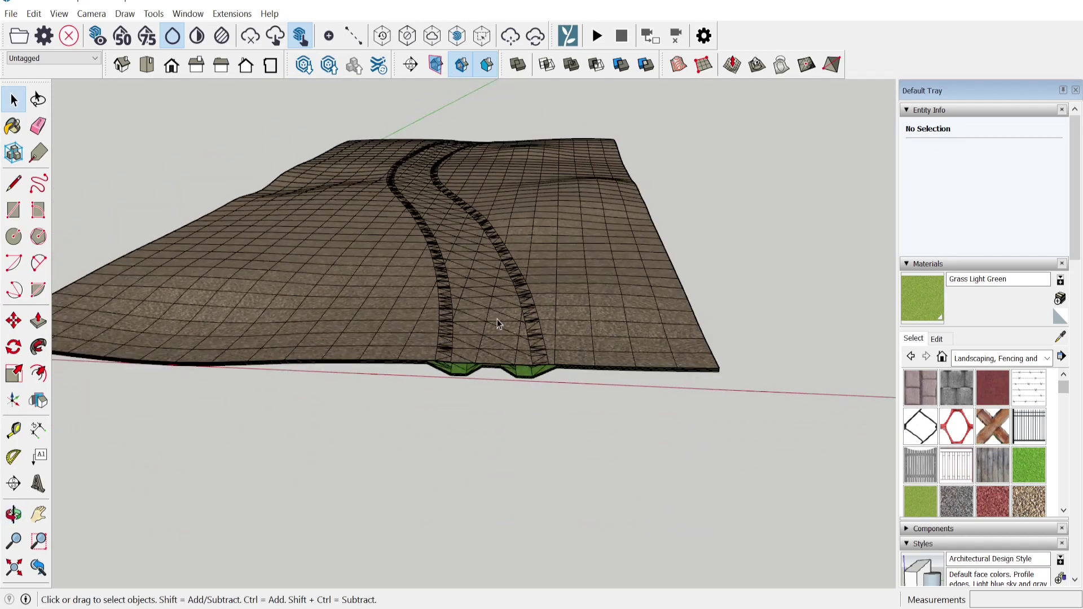
pyautogui.keyDown('shift'); pyautogui.moveTo(582, 311); pyautogui.dragTo(584, 354, button='middle'); pyautogui.keyUp('shift')
pyautogui.scroll(2, 479, 448)
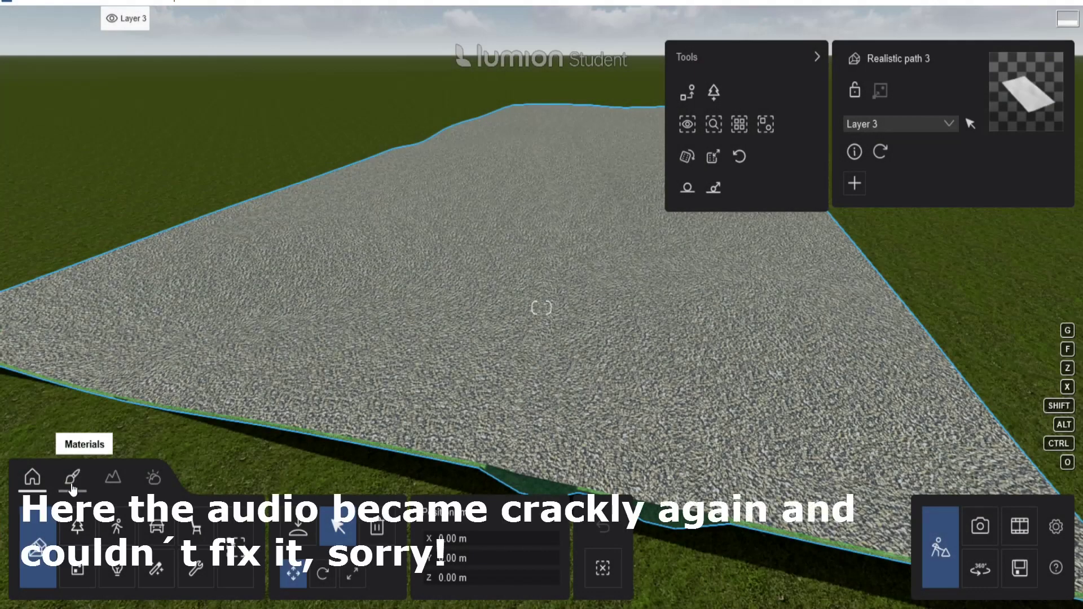
# - Switch to Lumion and give the Groundcover_Gravel_1_inch surface of Realistic path 3 a sandy landscape soil material
pyautogui.click(72, 476)
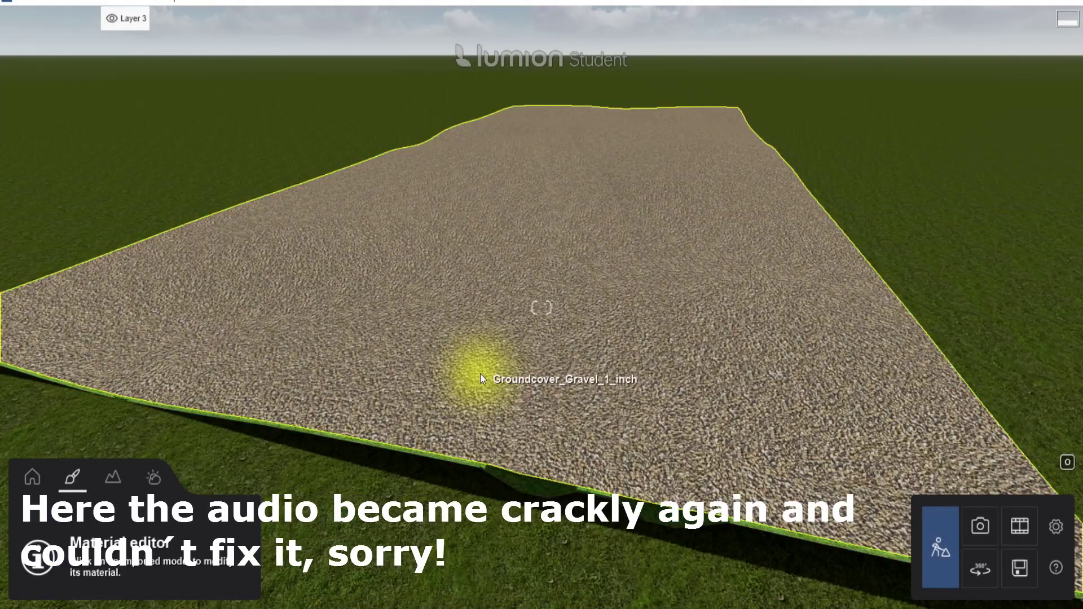
pyautogui.scroll(5, 480, 373)
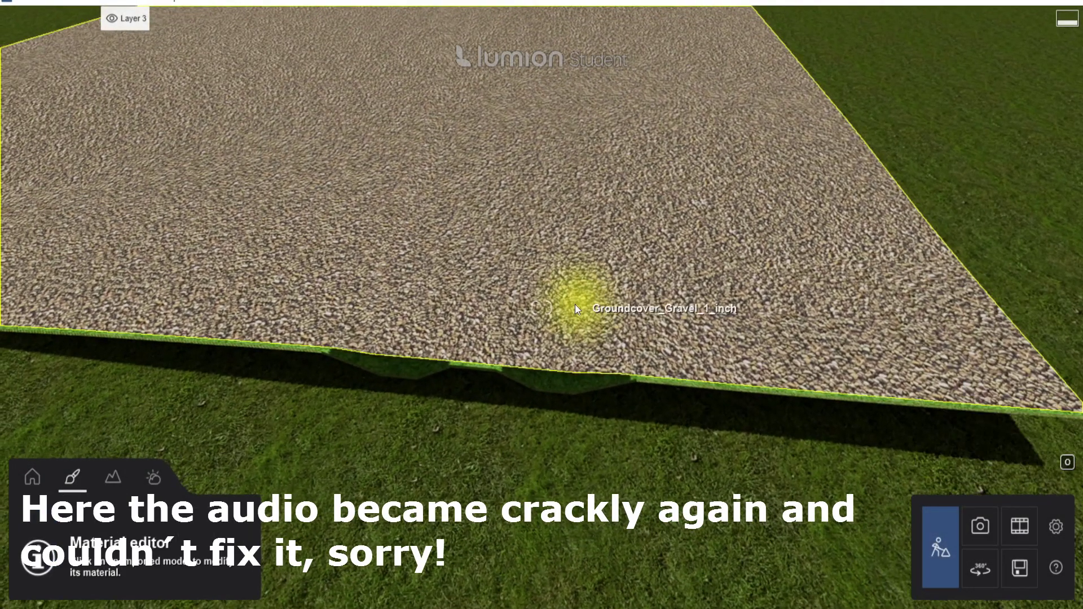
pyautogui.click(575, 305)
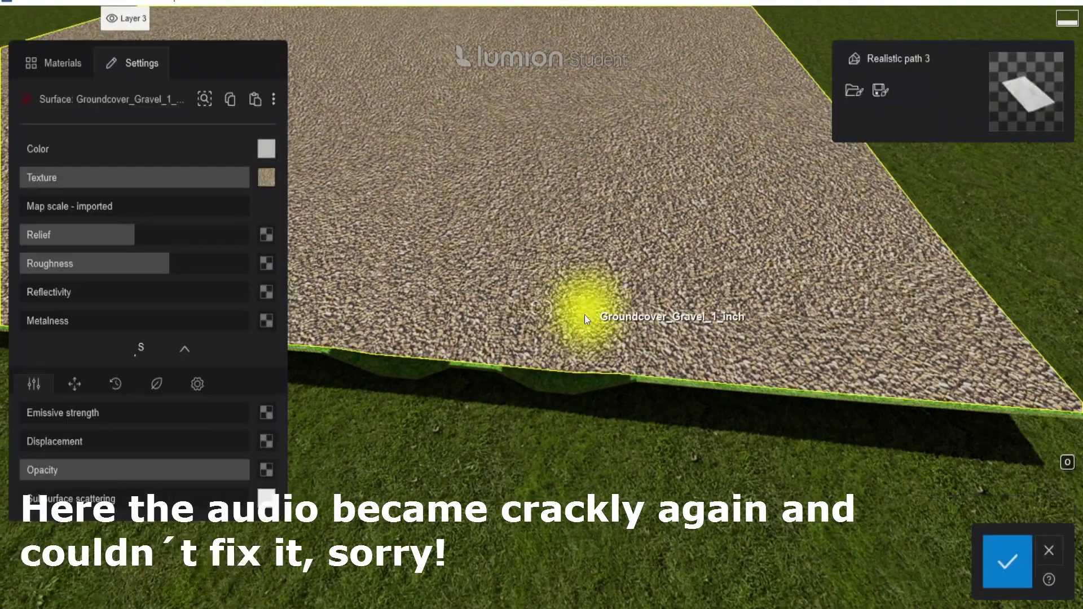
pyautogui.click(57, 73)
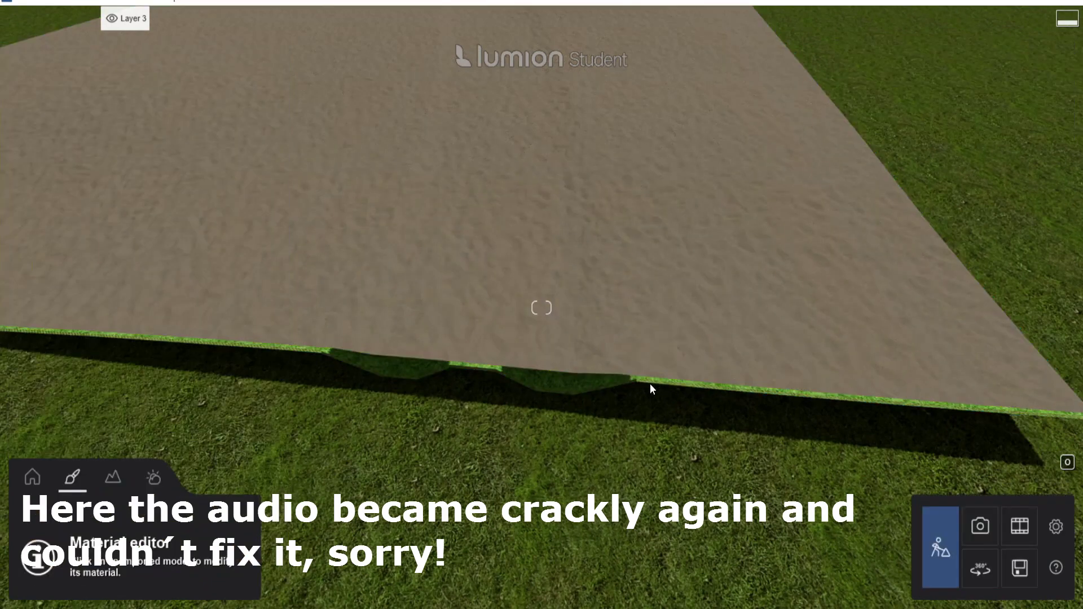
# - Assign a wild 3D grass material from the landscape library to the Grass_Dark_Green surface
pyautogui.moveTo(650, 383); pyautogui.dragTo(649, 486, button='right')
pyautogui.press('w')
pyautogui.click(608, 289)
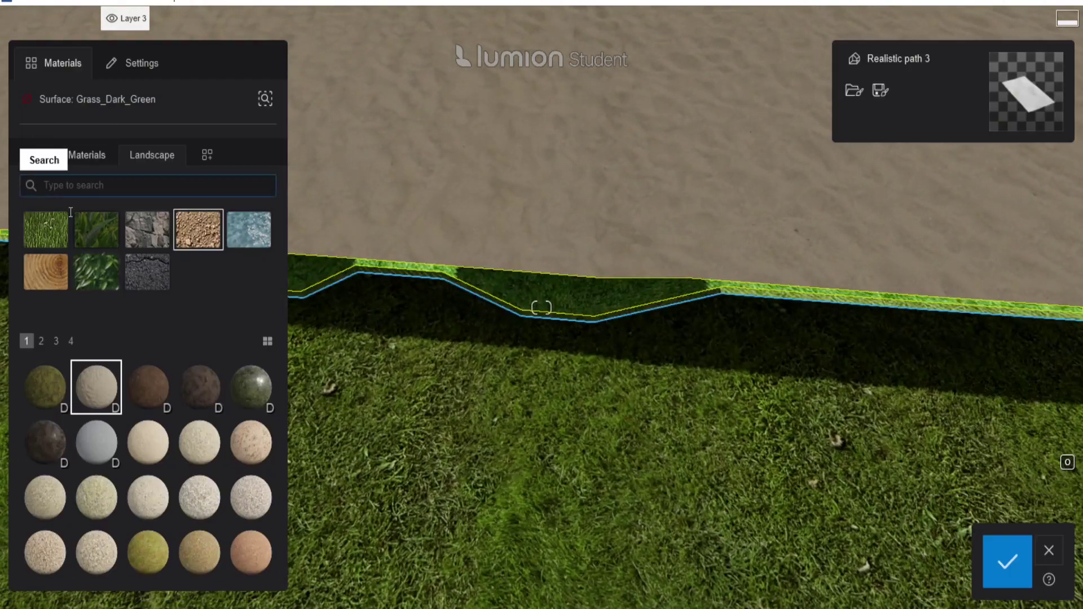
pyautogui.click(82, 230)
pyautogui.click(145, 515)
pyautogui.moveTo(425, 293); pyautogui.dragTo(425, 155, button='right')
pyautogui.press('q')
pyautogui.press('w')
pyautogui.press('e')
pyautogui.moveTo(542, 308)
pyautogui.mouseDown(button='right')
pyautogui.moveTo(542, 364)
pyautogui.moveTo(541, 324)
pyautogui.mouseUp(button='right')
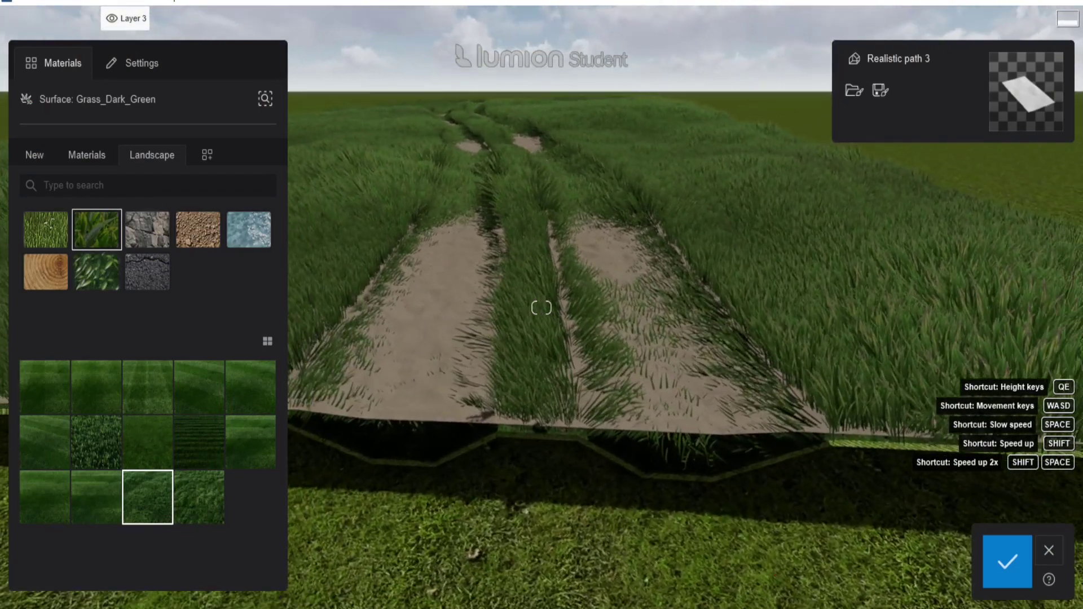
# - Lower the Grass_Dark_Green surface's gravity force to the minimum and its bending force to around half
pyautogui.click(133, 63)
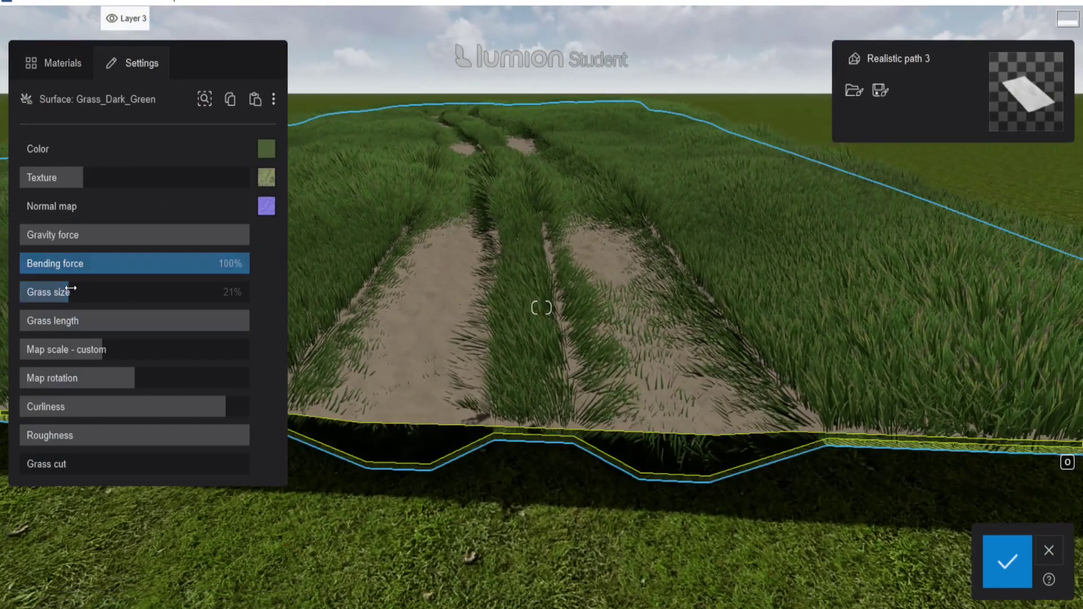
pyautogui.click(92, 235)
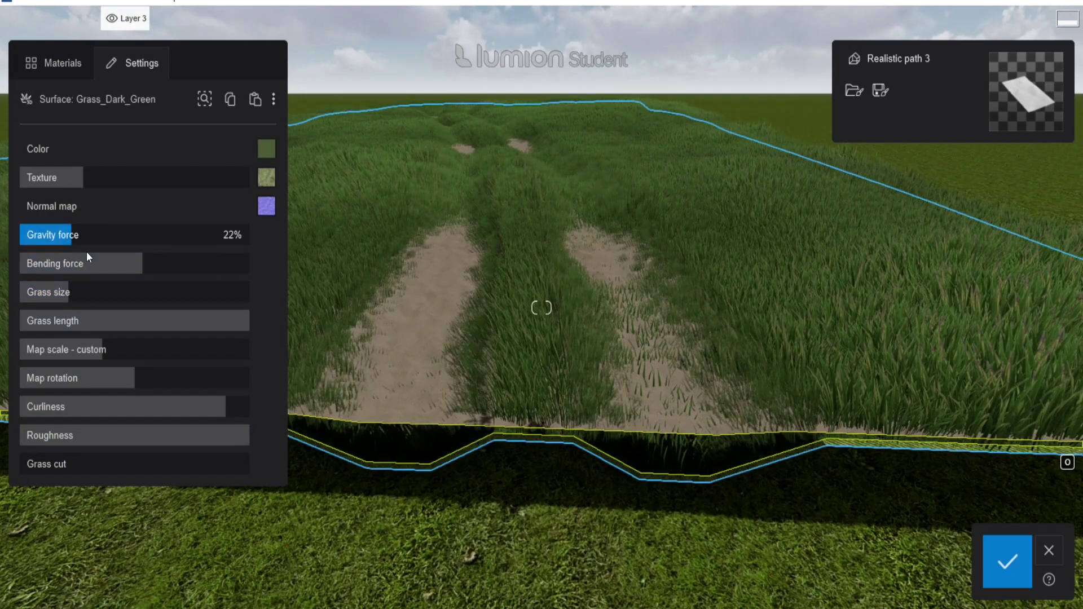
pyautogui.moveTo(84, 263); pyautogui.dragTo(130, 263)
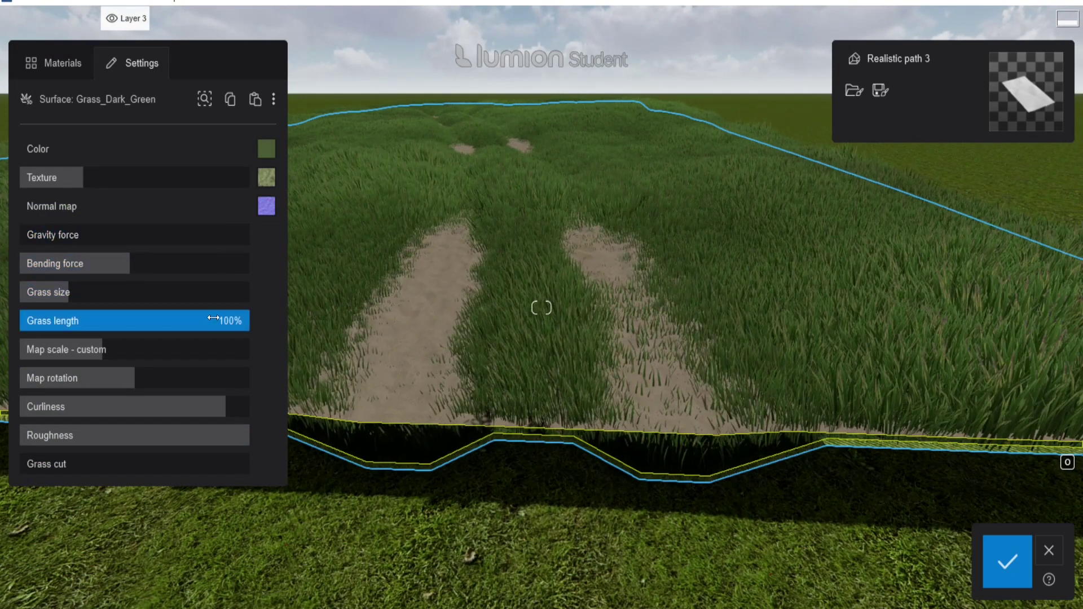
# - Shorten the Grass_Dark_Green grass well below full length to expose the path tracks, and increase its grass size slightly
pyautogui.moveTo(208, 319)
pyautogui.mouseDown()
pyautogui.moveTo(120, 320)
pyautogui.moveTo(217, 320)
pyautogui.mouseUp()
pyautogui.click(55, 299)
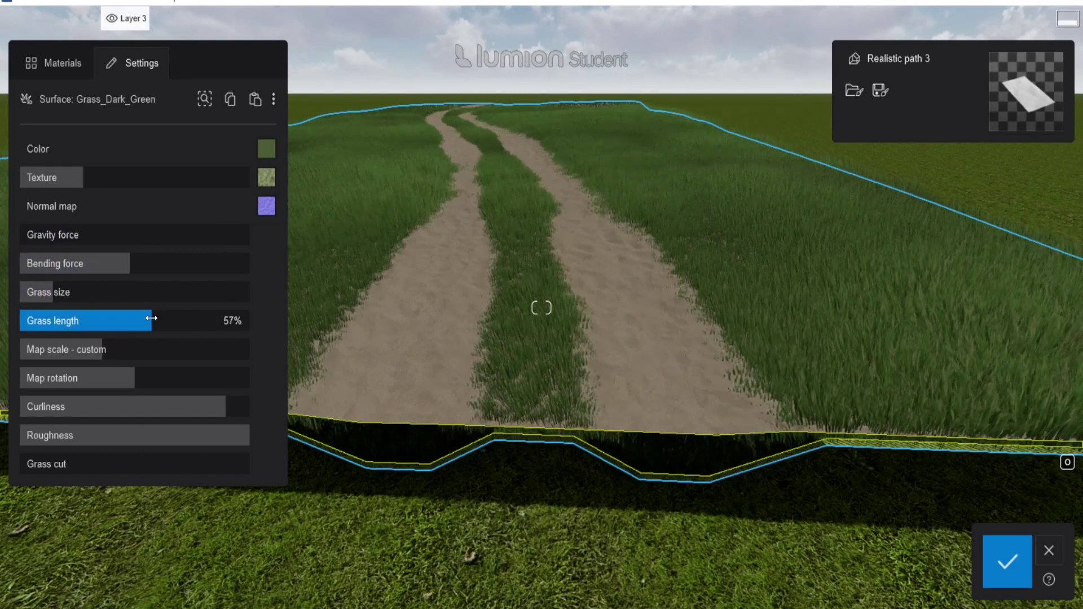
pyautogui.click(87, 293)
pyautogui.click(106, 320)
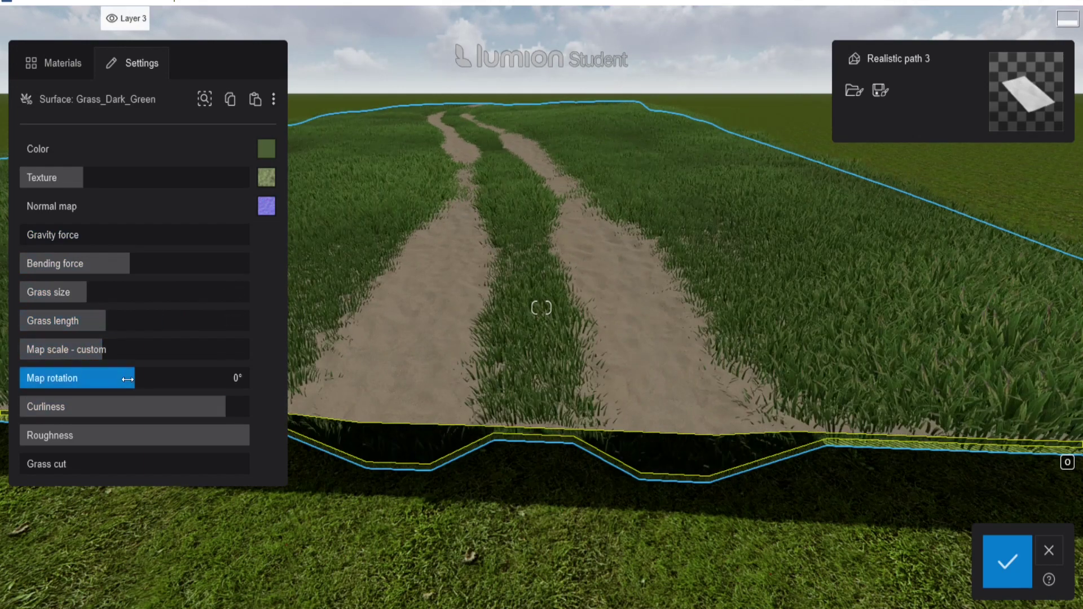
pyautogui.press('s')
pyautogui.press('w')
# - Set the grass map rotation to 3° and fine-tune the grass to be slightly longer and larger
pyautogui.click(137, 379)
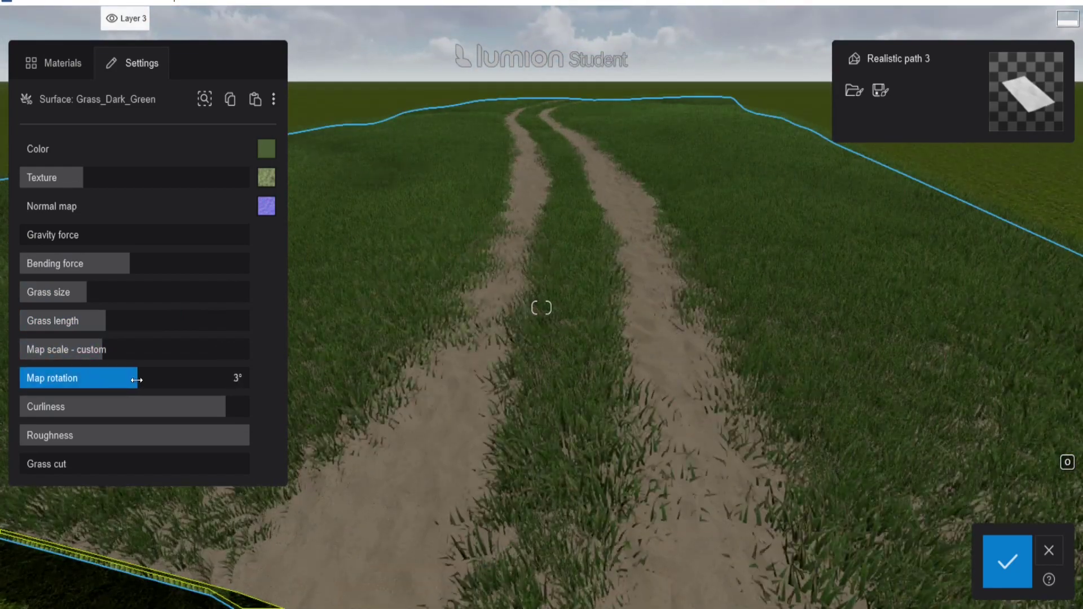
pyautogui.moveTo(364, 321); pyautogui.dragTo(375, 312, button='right')
pyautogui.moveTo(109, 319); pyautogui.dragTo(137, 317)
pyautogui.click(92, 288)
pyautogui.moveTo(92, 288); pyautogui.dragTo(127, 320)
pyautogui.press('s')
# - Copy the Grass_Dark_Green material and paste it onto the Grass_Light_Green surface
pyautogui.moveTo(316, 226); pyautogui.dragTo(196, 79, button='right')
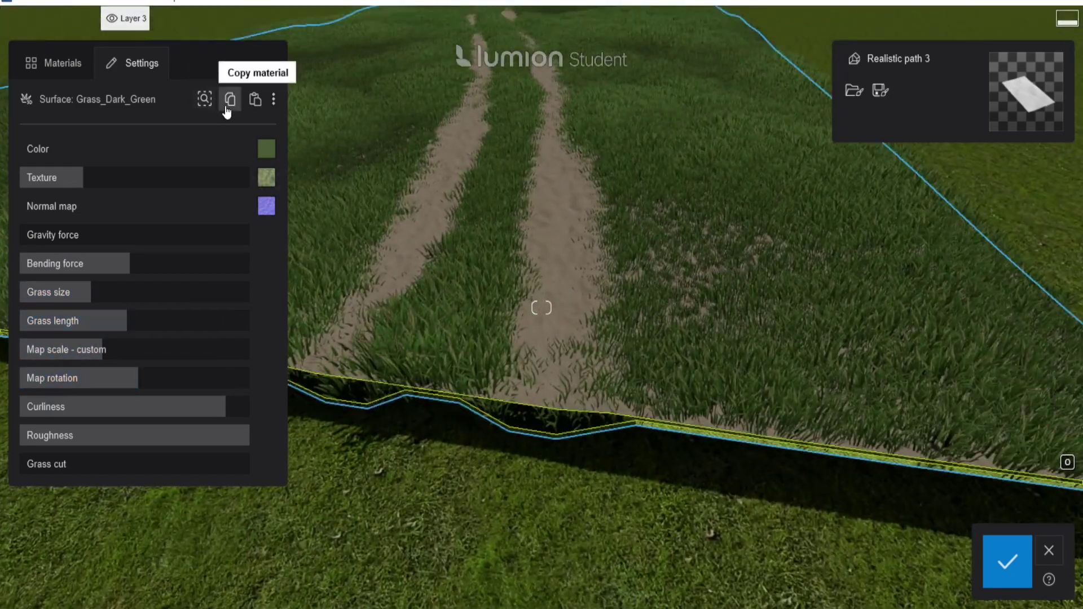
pyautogui.click(638, 424)
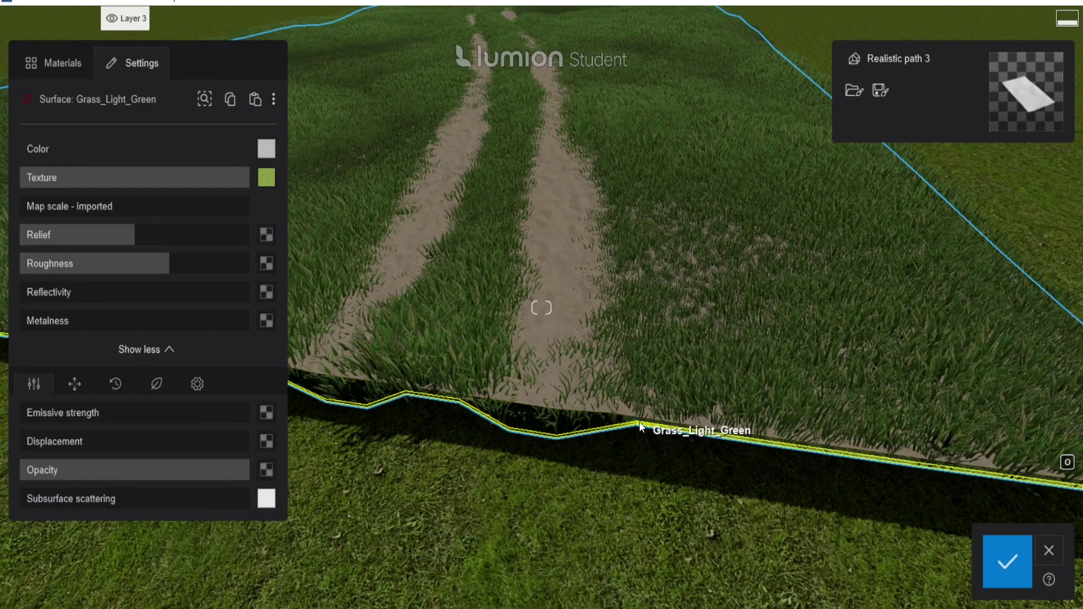
pyautogui.click(255, 102)
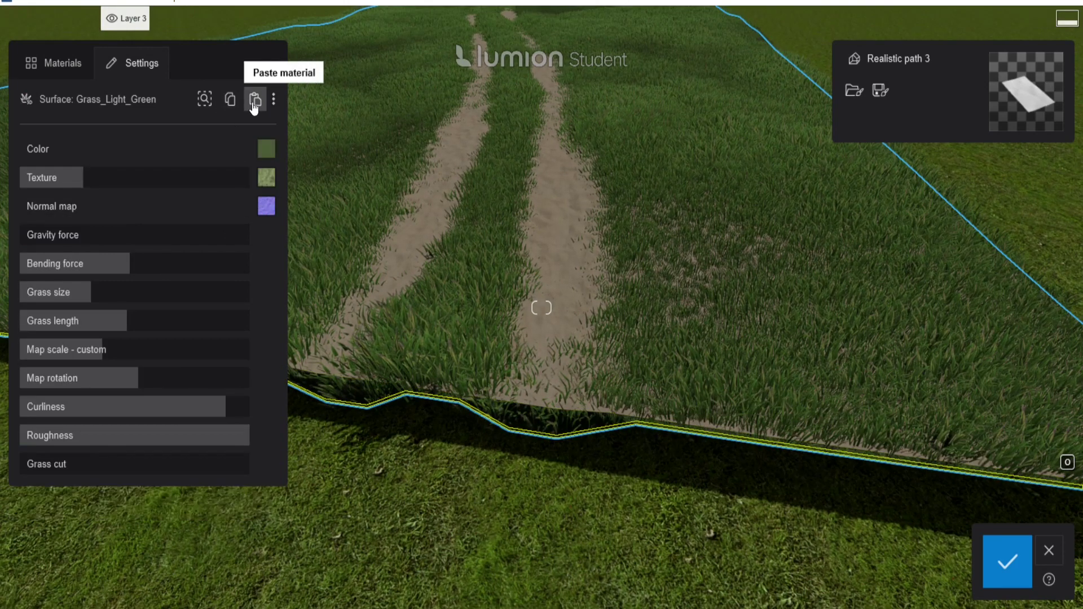
pyautogui.press('s')
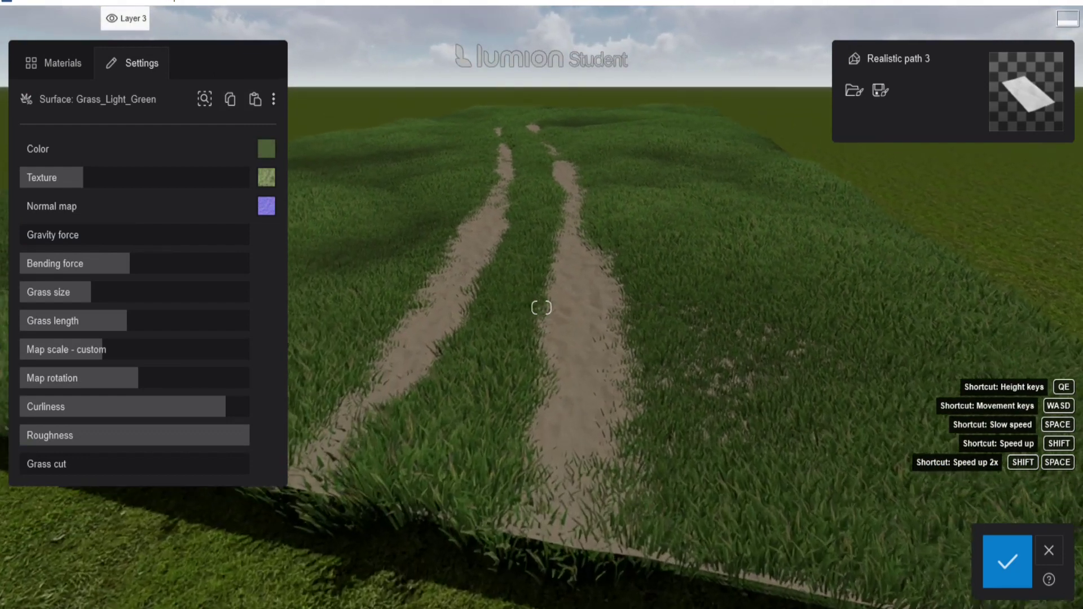
# - Vary the Grass_Light_Green surface by changing its map rotation, texture strength and grass colour, then save the material changes
pyautogui.moveTo(128, 377); pyautogui.dragTo(124, 379)
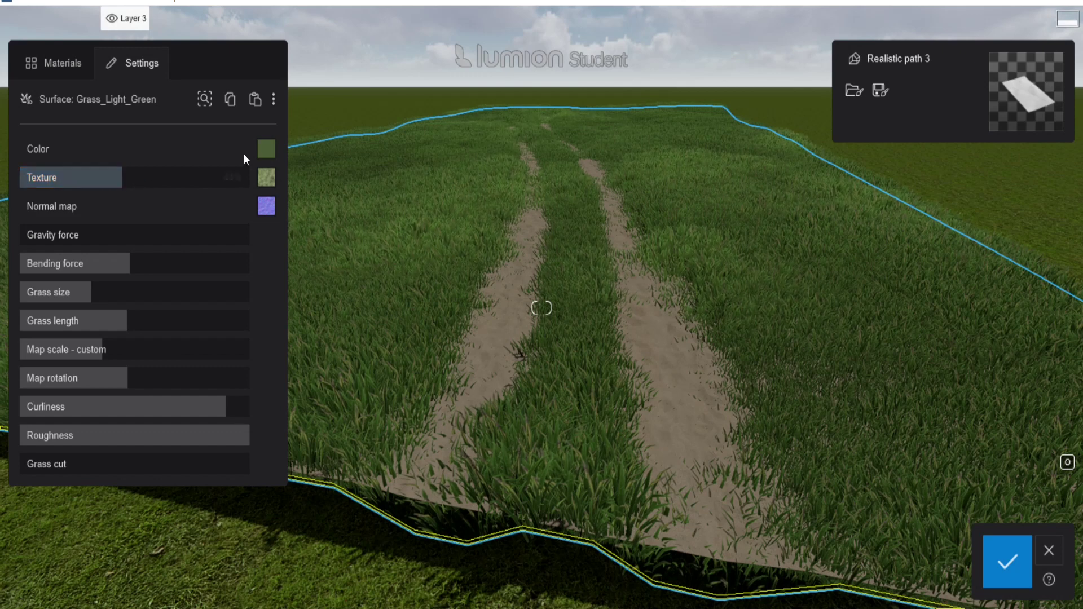
pyautogui.click(266, 149)
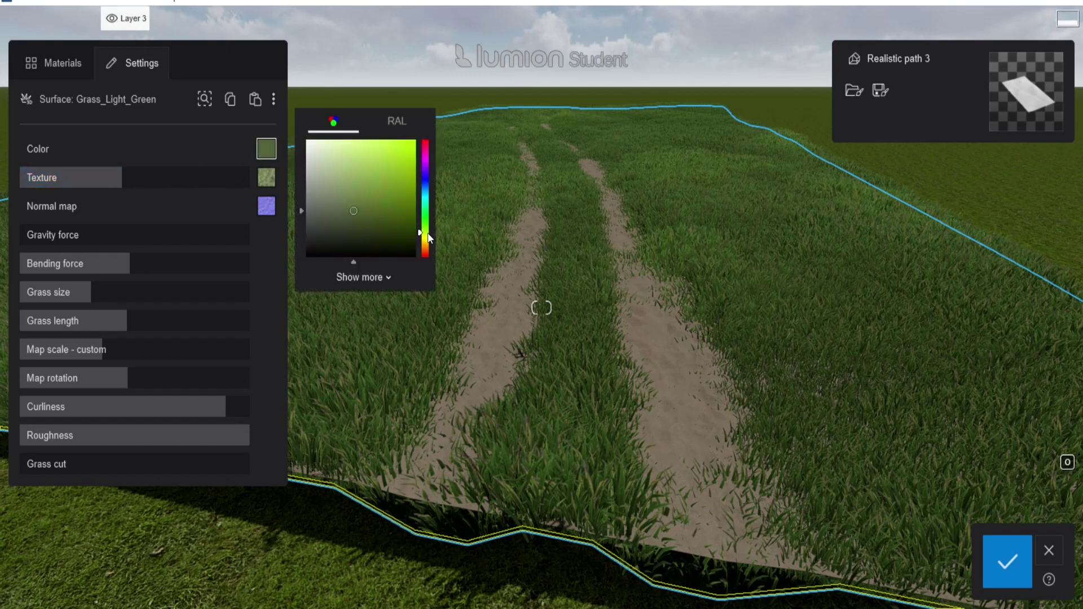
pyautogui.moveTo(364, 204); pyautogui.dragTo(373, 211)
pyautogui.click(115, 382)
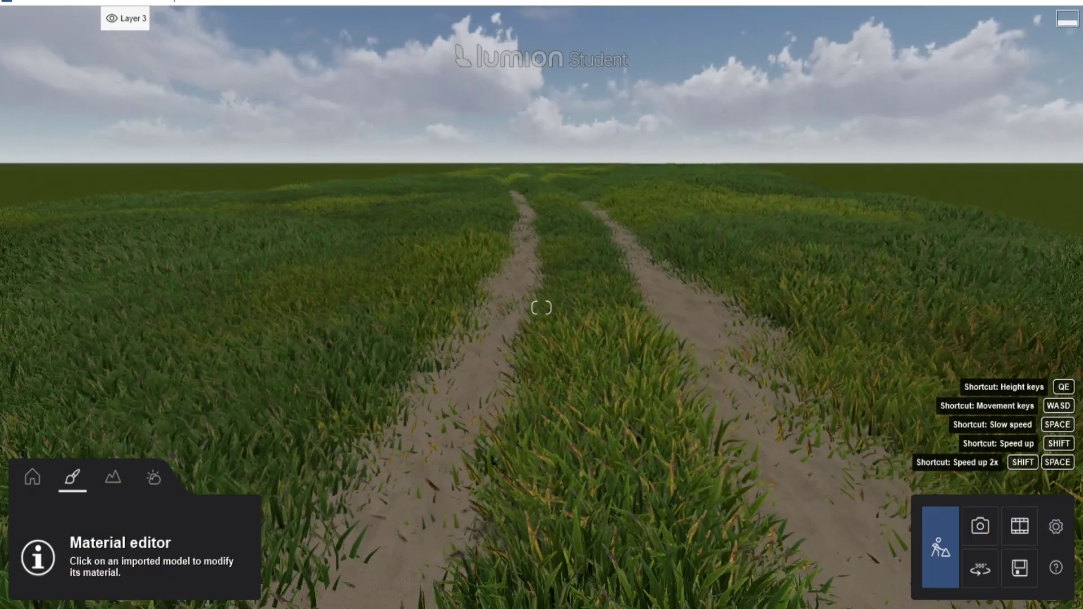
# - Examine the finished grass path at ground level and from above, checking the colour variation and track edges
pyautogui.press('q')
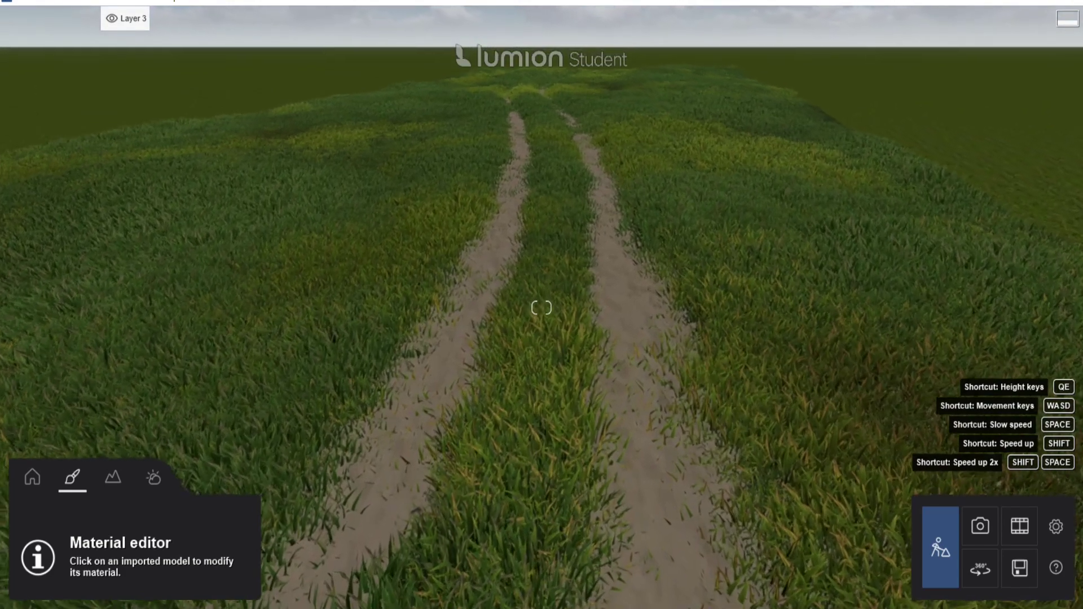
pyautogui.moveTo(653, 412); pyautogui.dragTo(676, 421, button='right')
pyautogui.moveTo(733, 248); pyautogui.dragTo(754, 232, button='right')
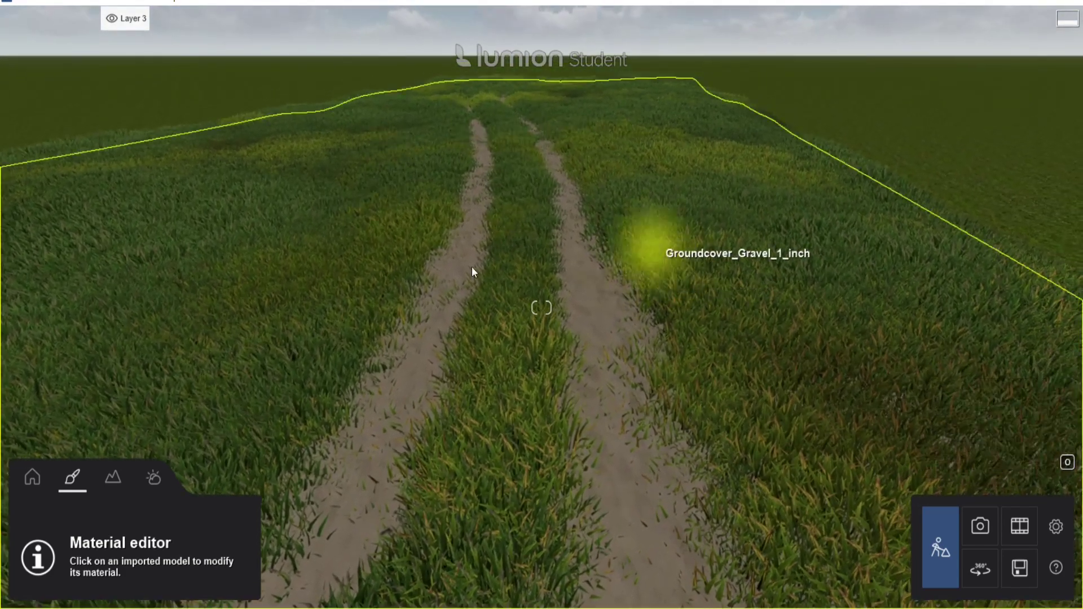
pyautogui.moveTo(472, 354); pyautogui.dragTo(475, 312, button='right')
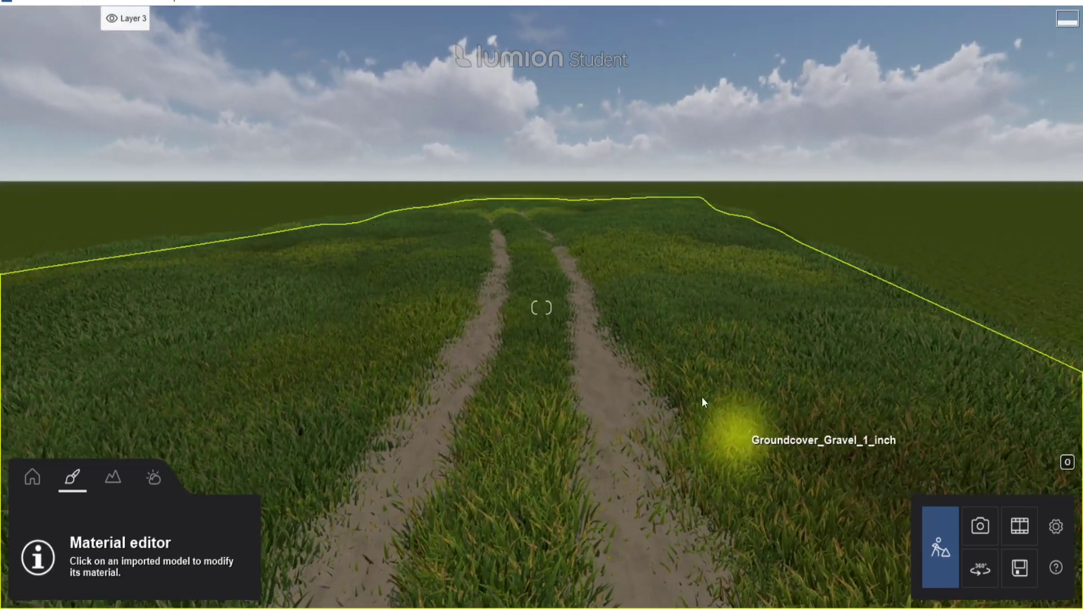
pyautogui.moveTo(523, 398); pyautogui.dragTo(523, 430, button='right')
pyautogui.press('q')
pyautogui.press('s')
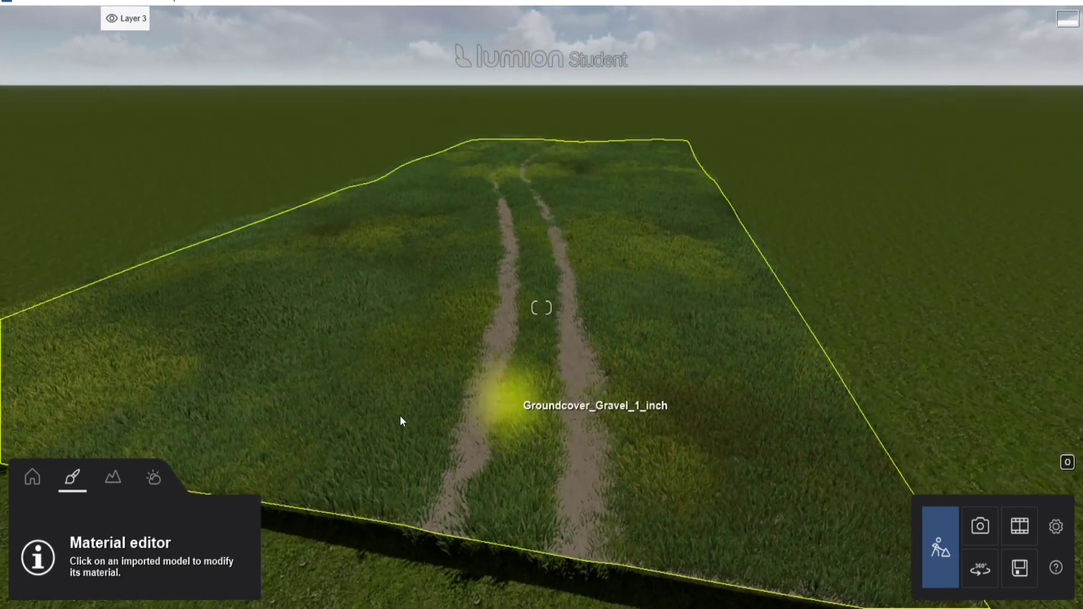
pyautogui.moveTo(400, 415); pyautogui.dragTo(422, 421, button='right')
pyautogui.press('a')
pyautogui.press('d')
pyautogui.press('w')
pyautogui.press('s')
pyautogui.press('q')
pyautogui.press('a')
pyautogui.press('d')
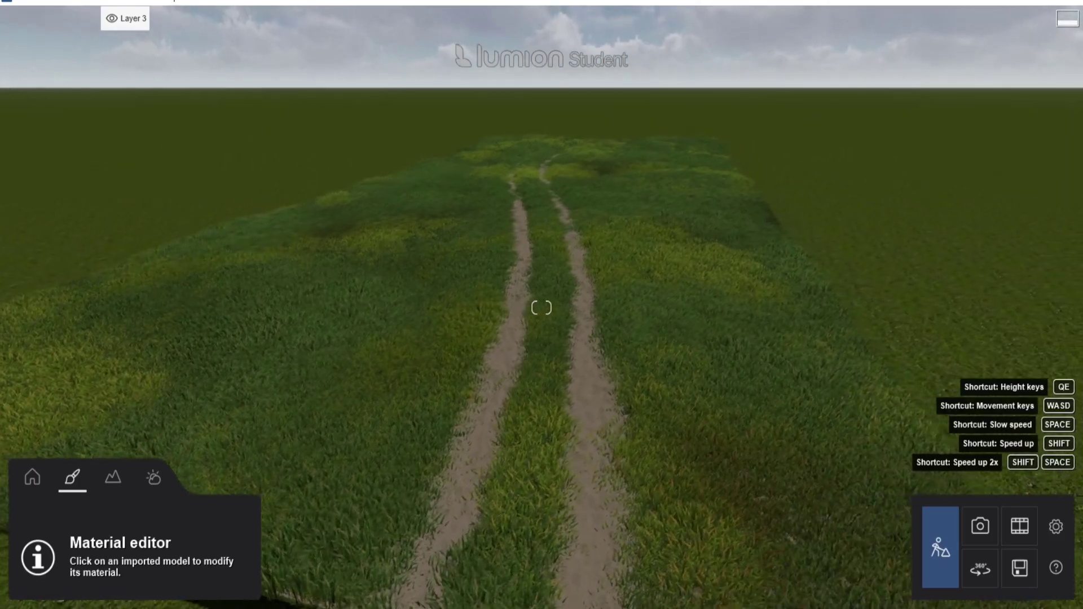
pyautogui.press('a')
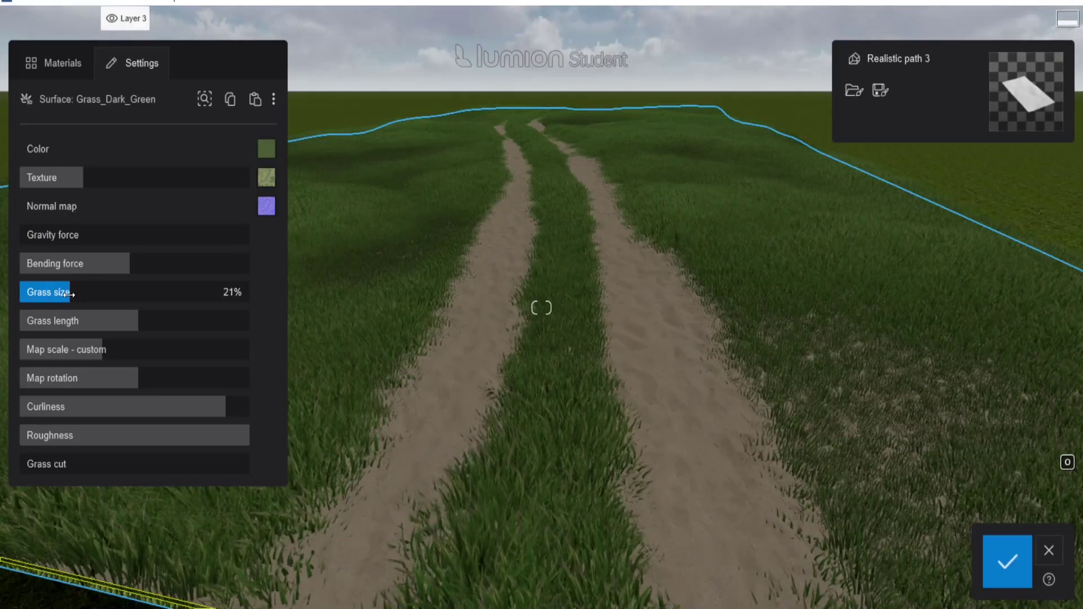
# - Adjust the grass size and grass length of the Grass_Dark_Green surface
pyautogui.moveTo(70, 293); pyautogui.dragTo(108, 316)
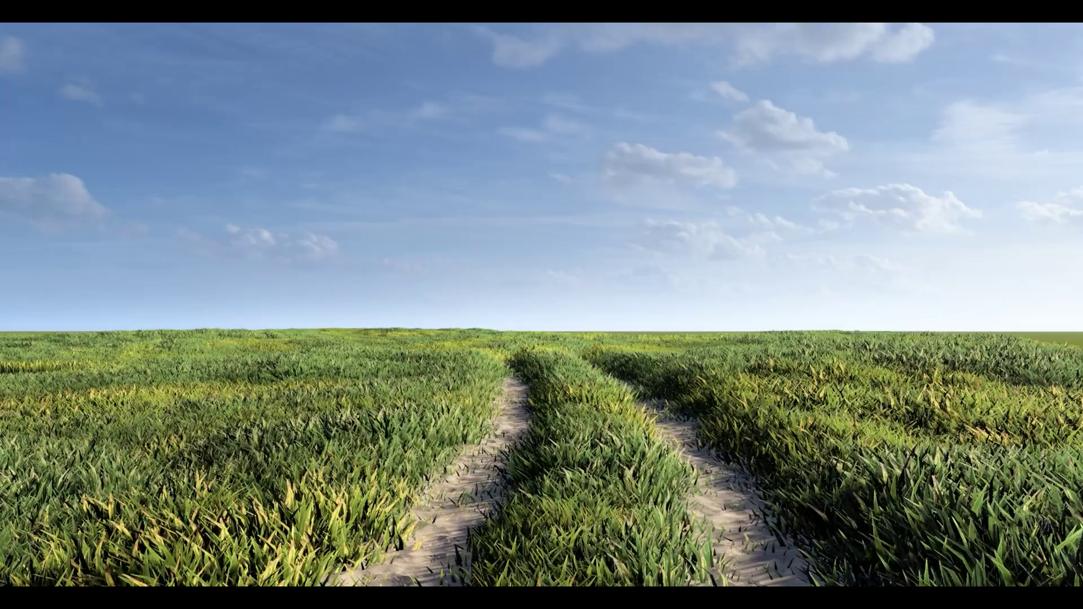